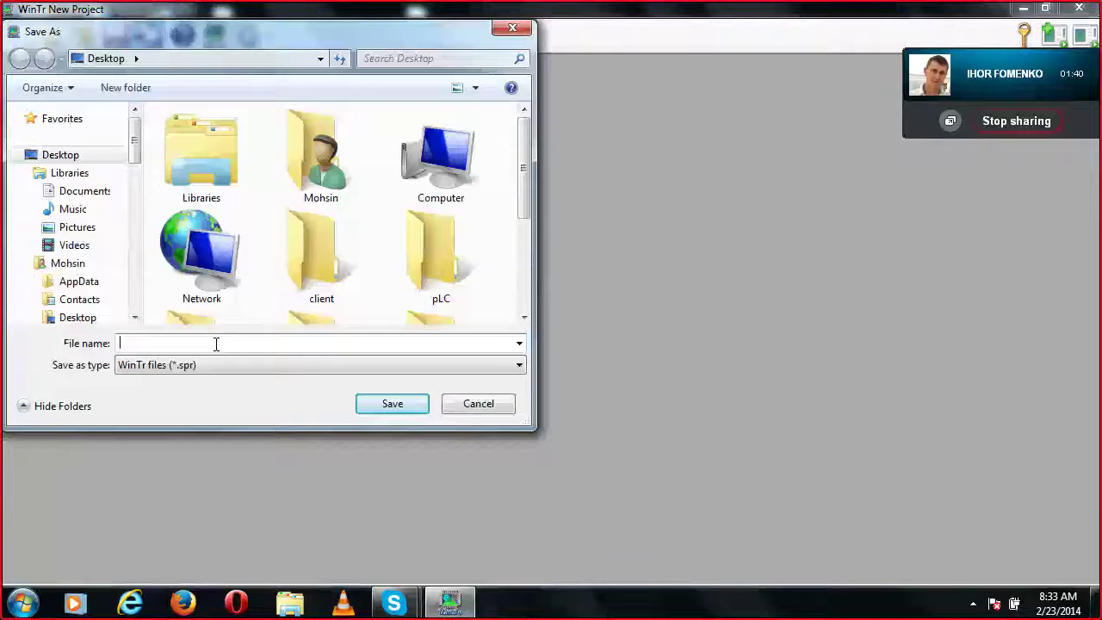
Create a new project on the Desktop and save it as first_project.
{"action": "left_click", "coordinate": [513, 27]}
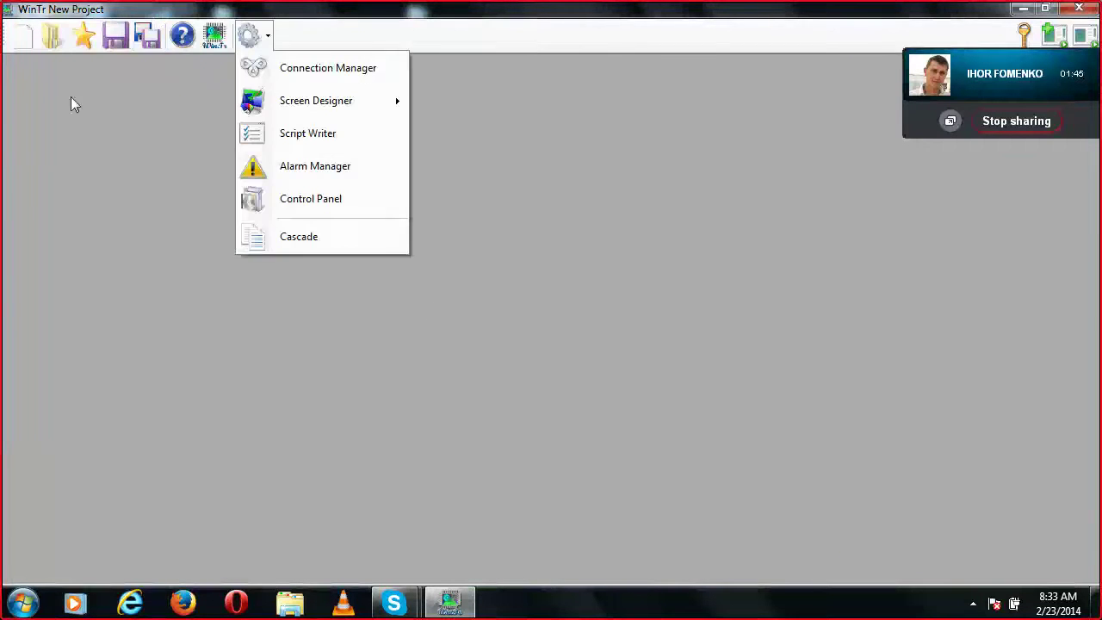
{"action": "left_click", "coordinate": [19, 36]}
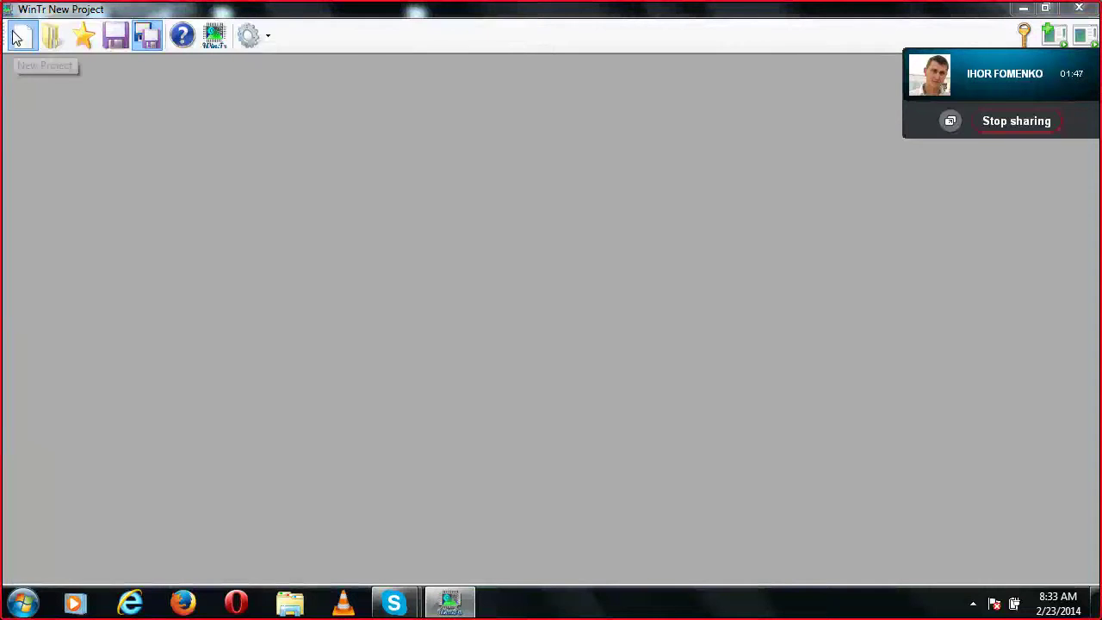
{"action": "left_click", "coordinate": [16, 36]}
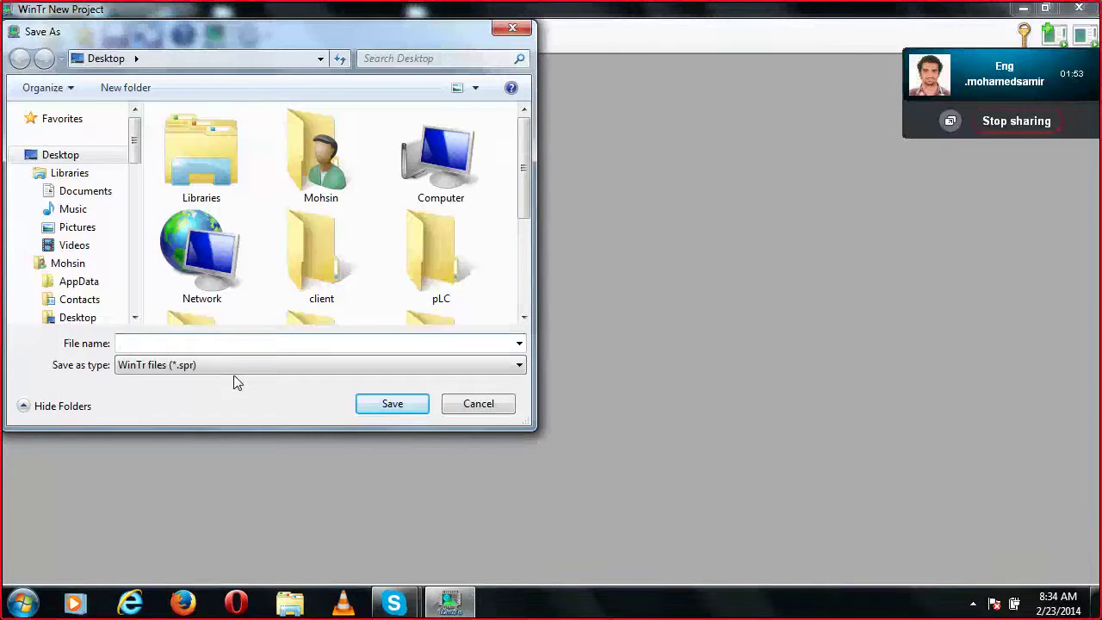
{"action": "type", "text": "first_"}
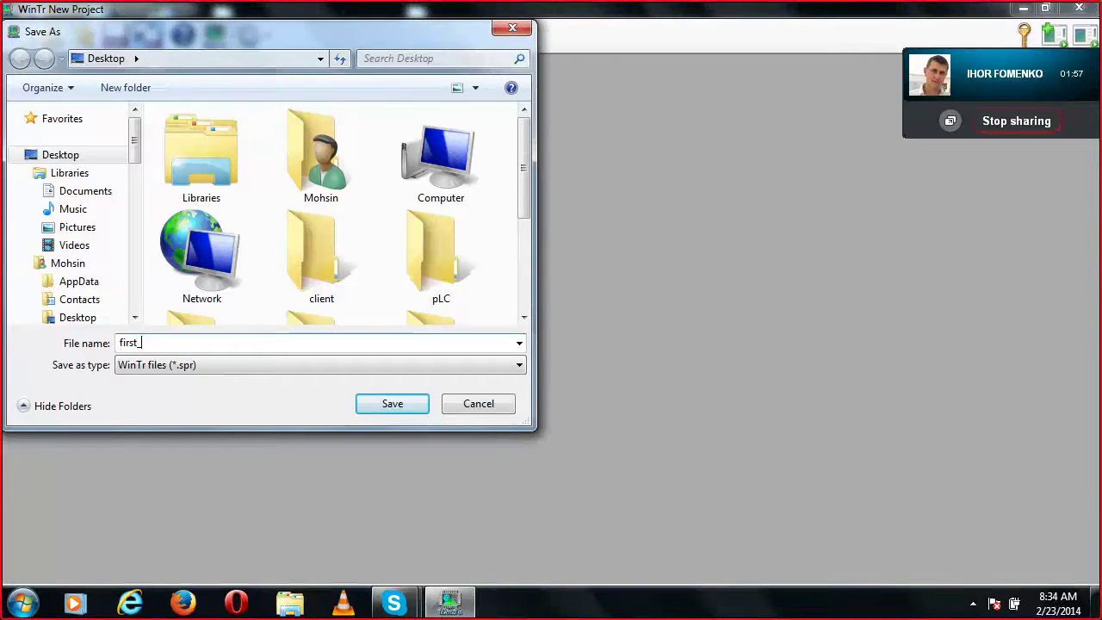
{"action": "type", "text": "project"}
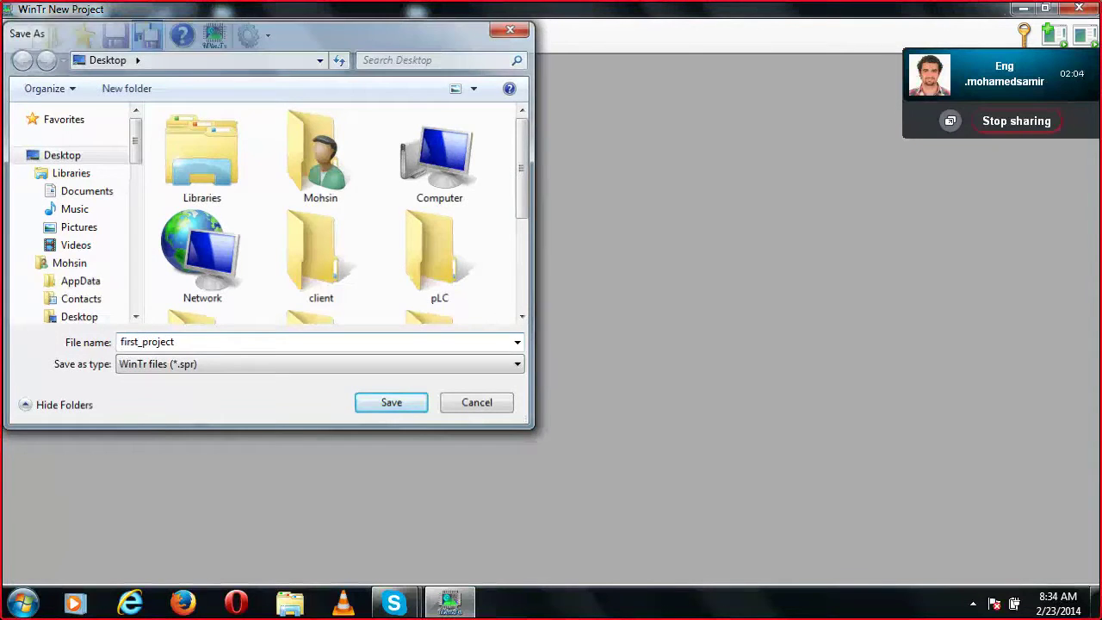
{"action": "key", "text": "Return"}
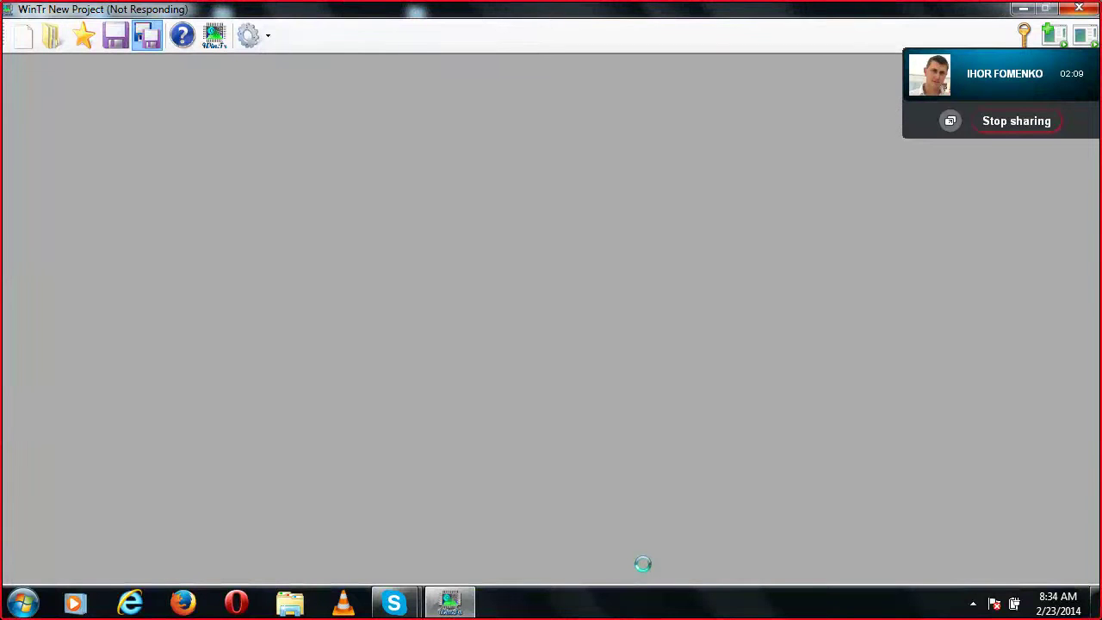
Open the Connection Manager and add a network for the Modbus Rtu/Tcp Master driver.
{"action": "mouse_move", "coordinate": [314, 101]}
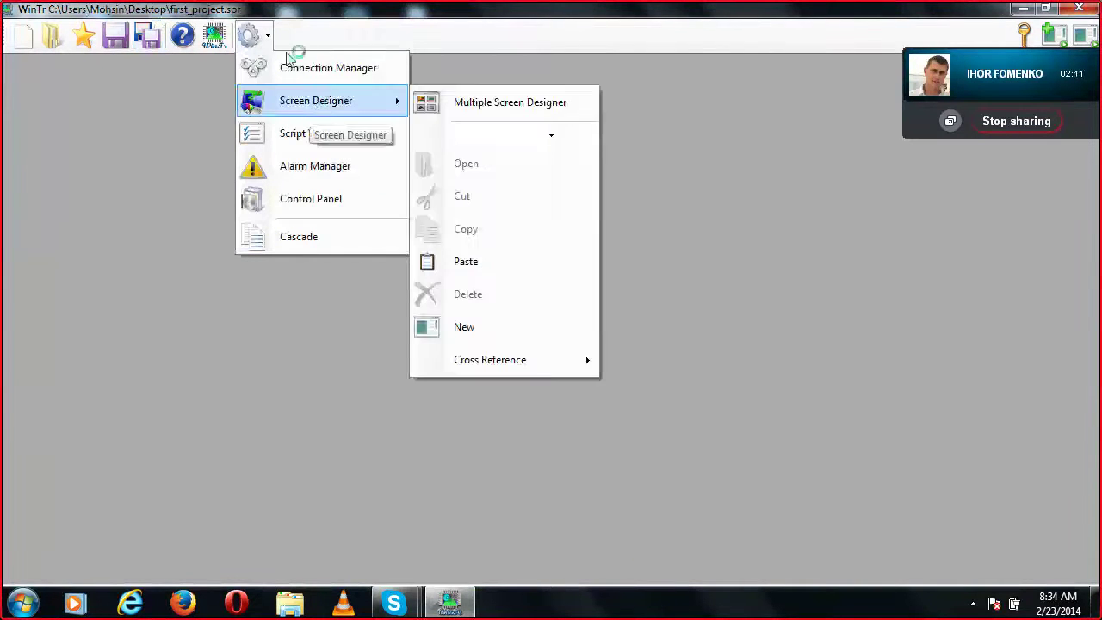
{"action": "left_click", "coordinate": [301, 67]}
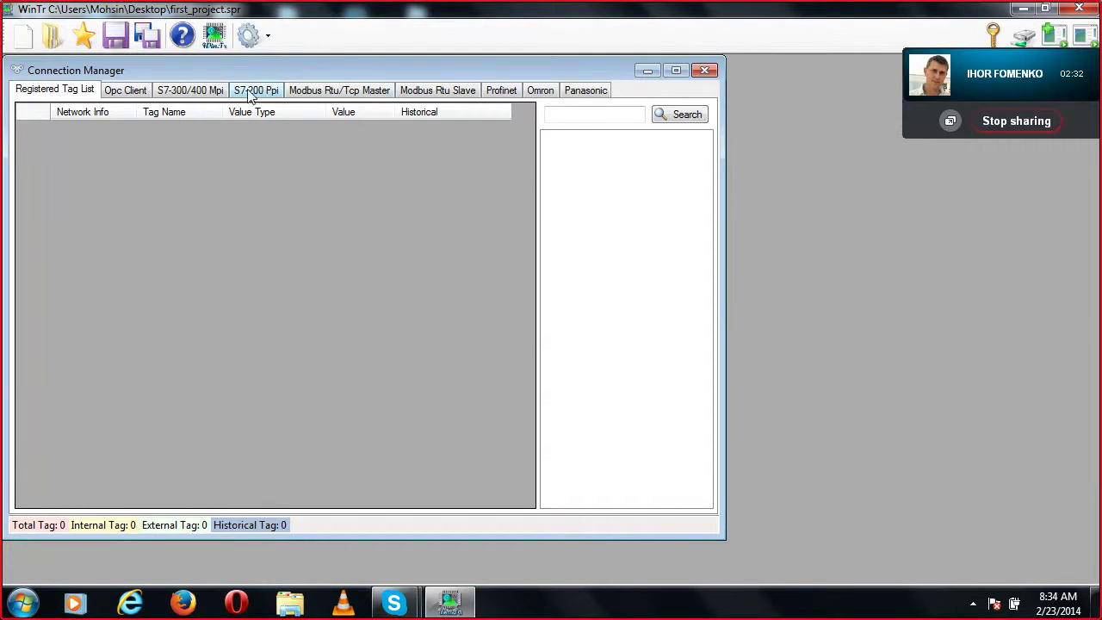
{"action": "left_click", "coordinate": [312, 97]}
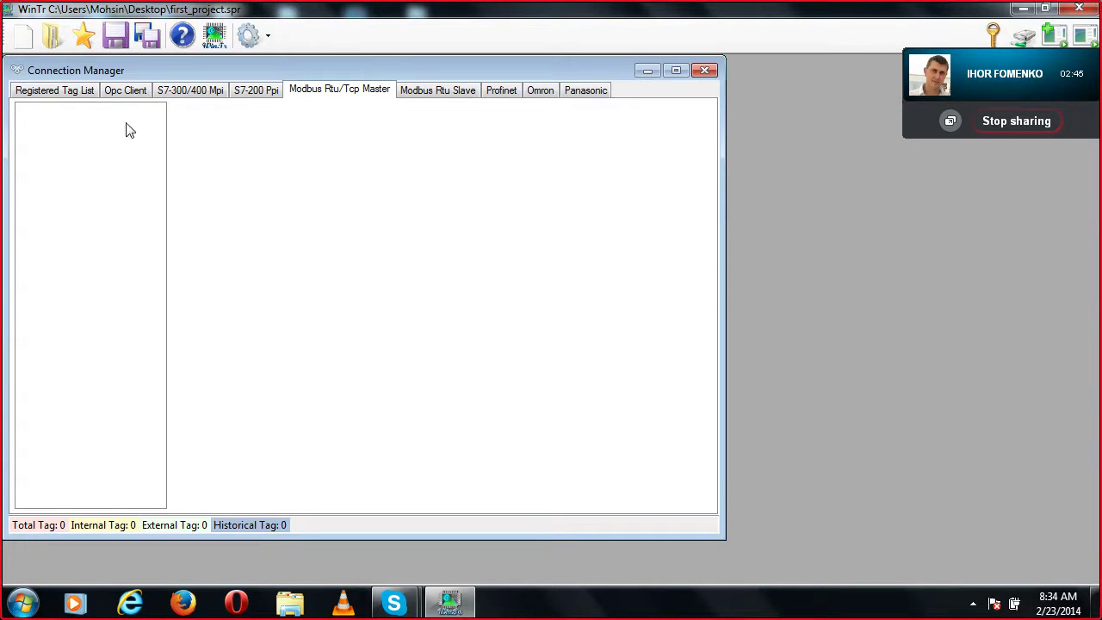
{"action": "right_click", "coordinate": [40, 133]}
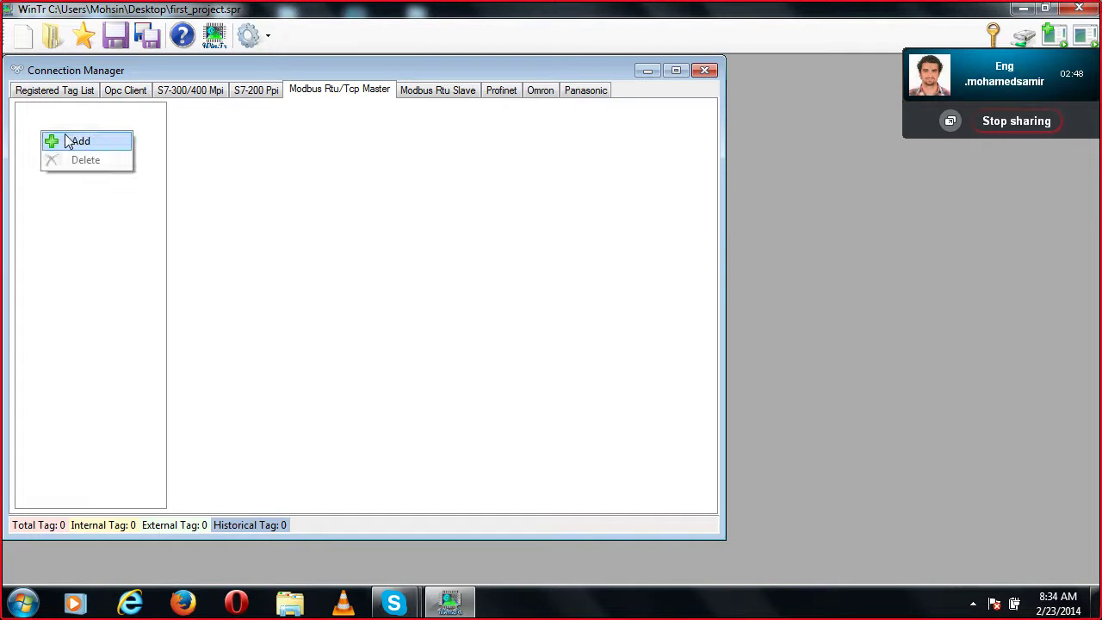
{"action": "left_click", "coordinate": [70, 141]}
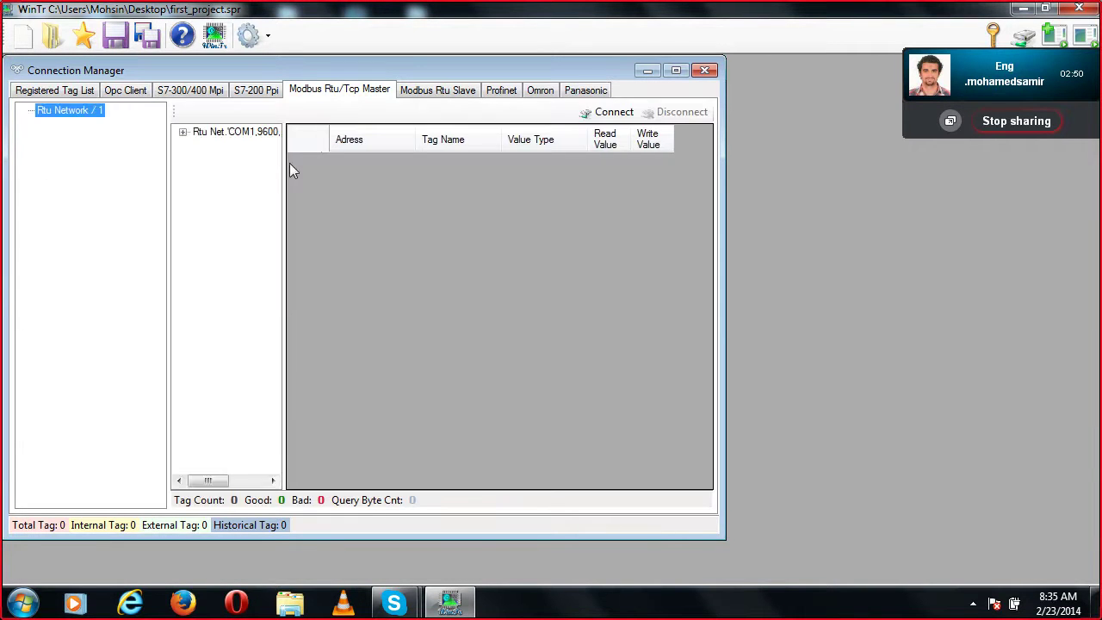
Set the new network's communication method to Modbus Tcp Ip, keeping IP address 127.0.0.1 and port 502.
{"action": "right_click", "coordinate": [241, 135]}
{"action": "mouse_move", "coordinate": [266, 144]}
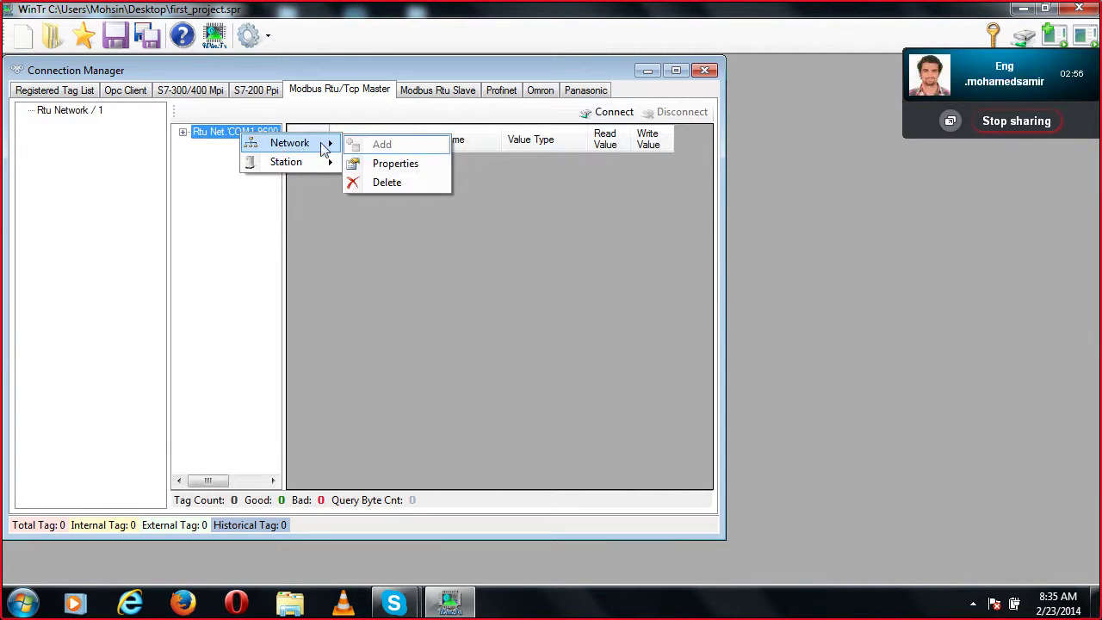
{"action": "left_click", "coordinate": [372, 163]}
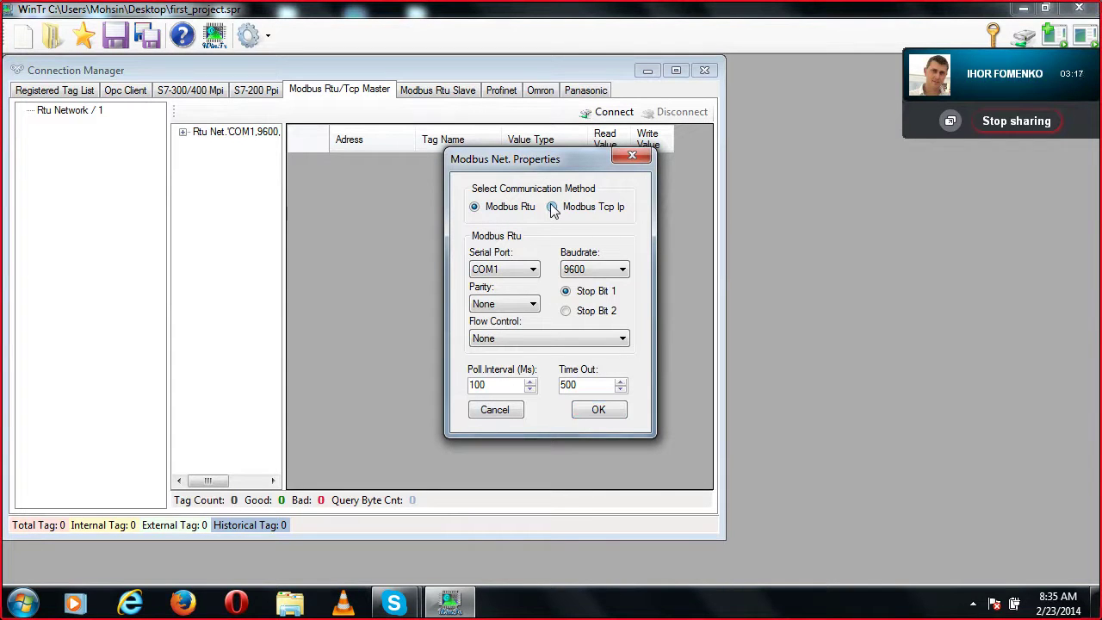
{"action": "left_click", "coordinate": [553, 208]}
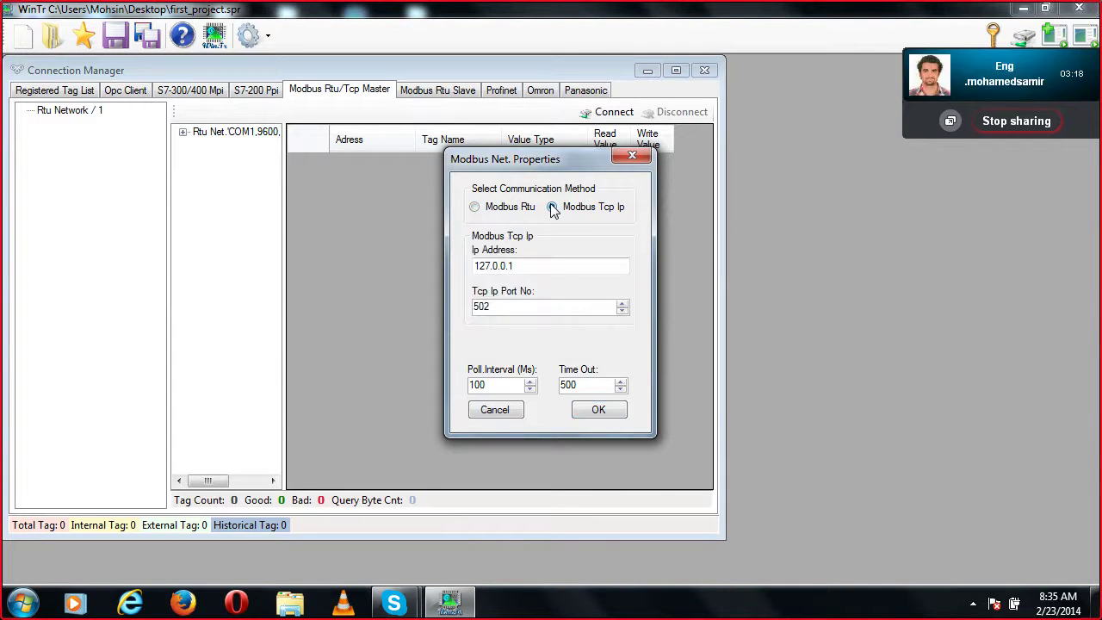
{"action": "left_click", "coordinate": [537, 268]}
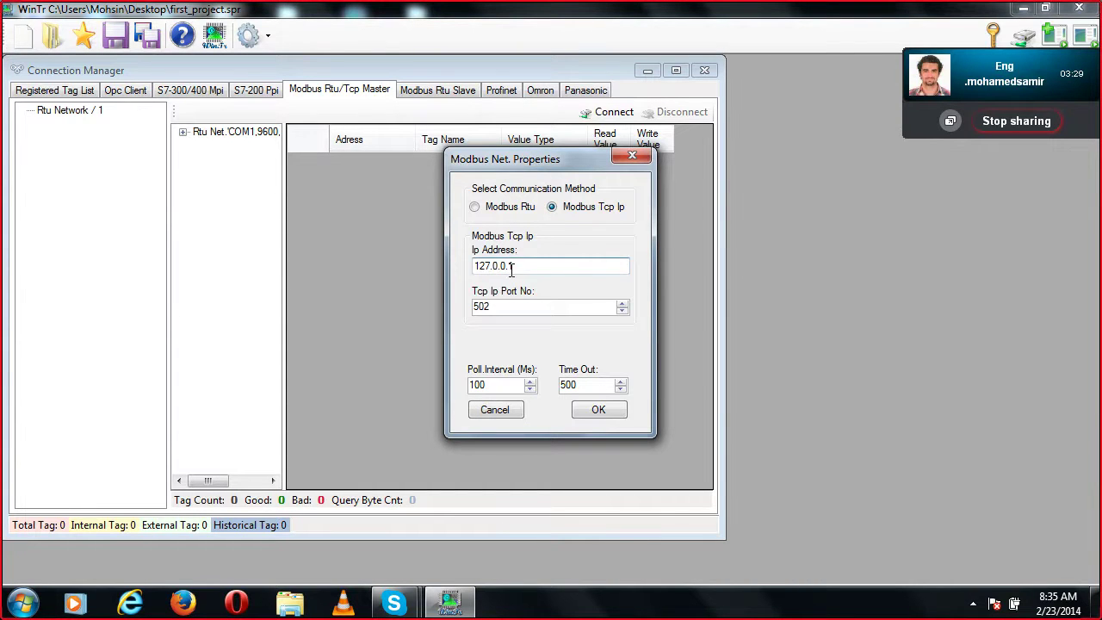
{"action": "left_click", "coordinate": [589, 413]}
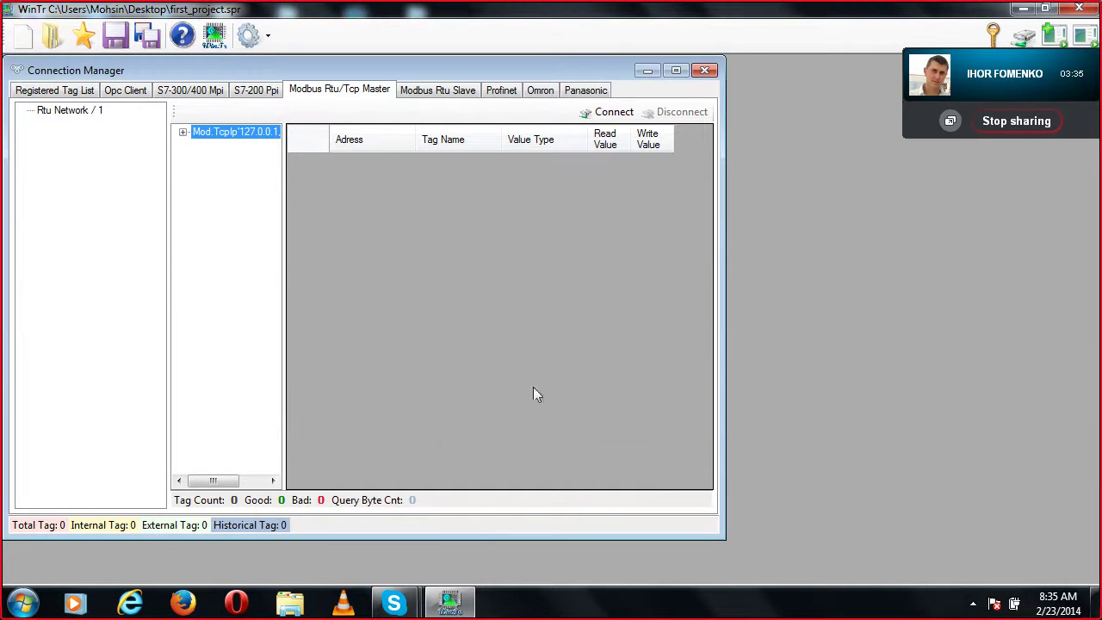
Expand the Modbus TCP network down to its group and accept Station 1's default properties.
{"action": "double_click", "coordinate": [241, 136]}
{"action": "double_click", "coordinate": [248, 146]}
{"action": "right_click", "coordinate": [249, 149]}
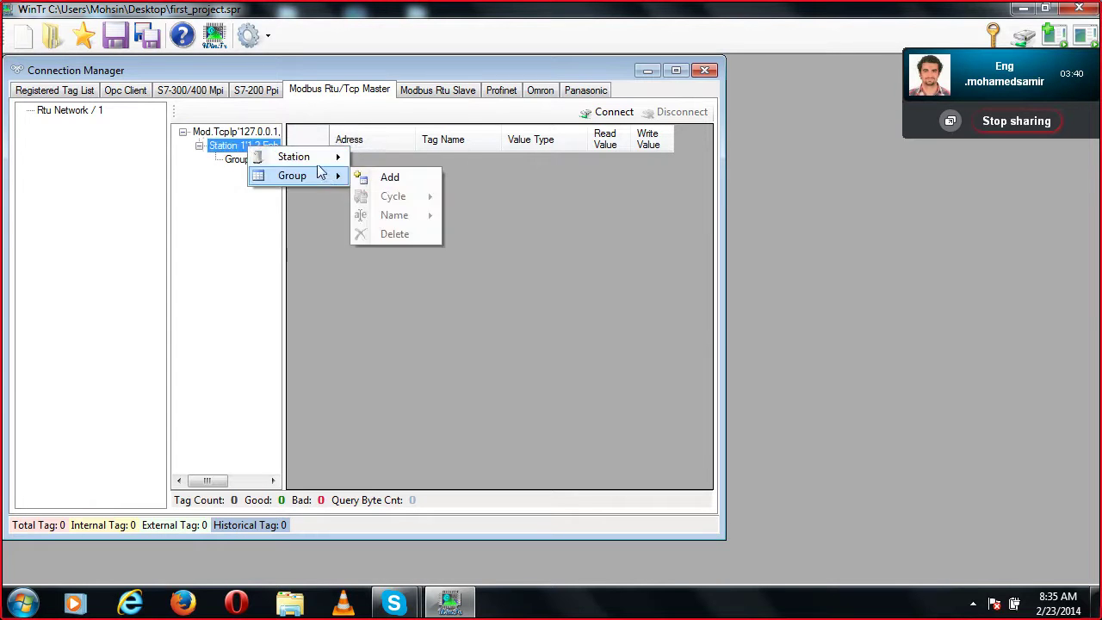
{"action": "mouse_move", "coordinate": [319, 157]}
{"action": "left_click", "coordinate": [396, 177]}
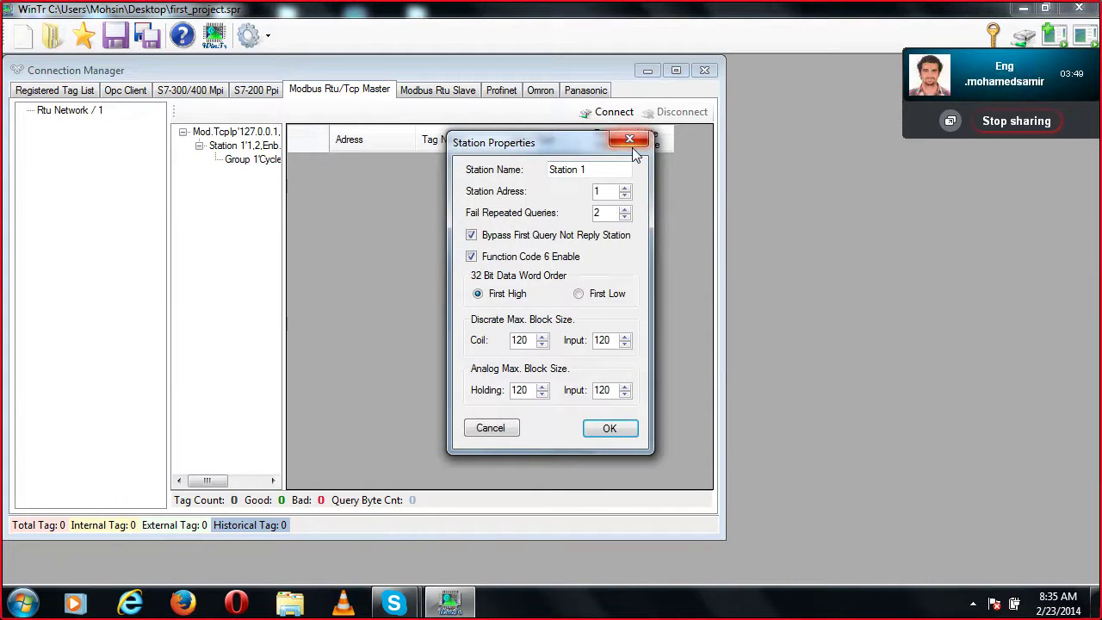
{"action": "left_click", "coordinate": [610, 428]}
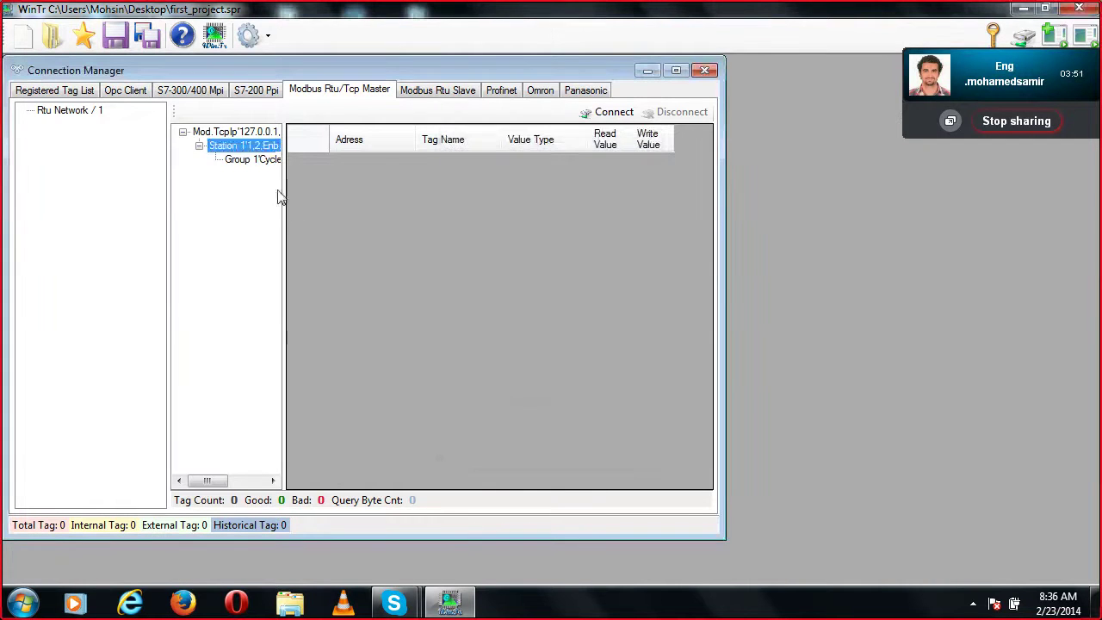
Add a tag with address 40001 to Group 1 of Station 1.
{"action": "left_click", "coordinate": [261, 160]}
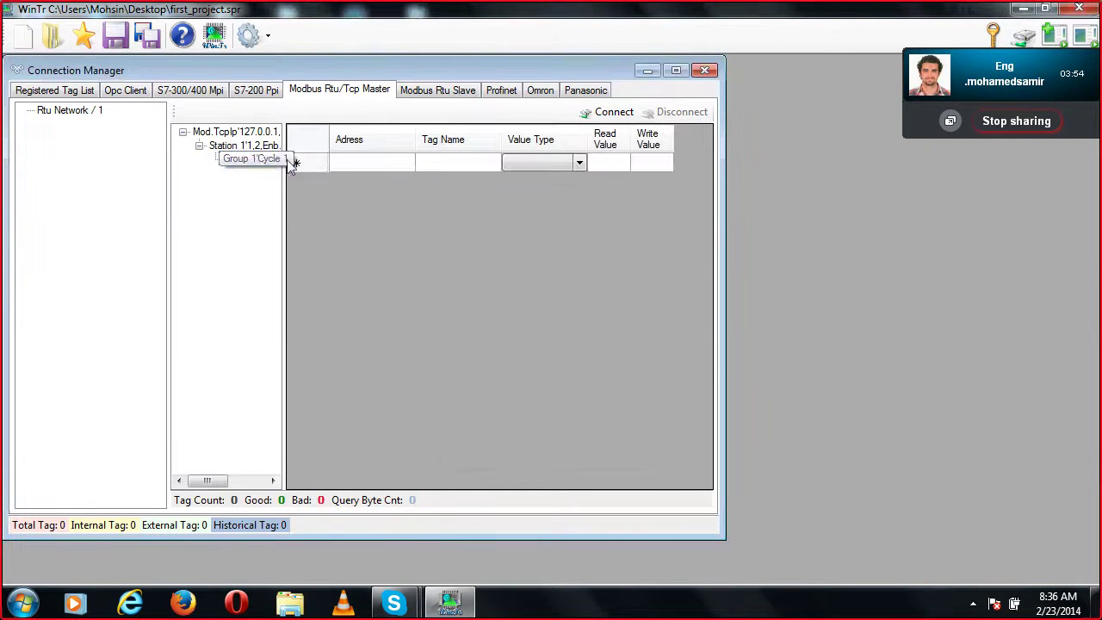
{"action": "left_click", "coordinate": [352, 162]}
{"action": "left_click", "coordinate": [352, 161]}
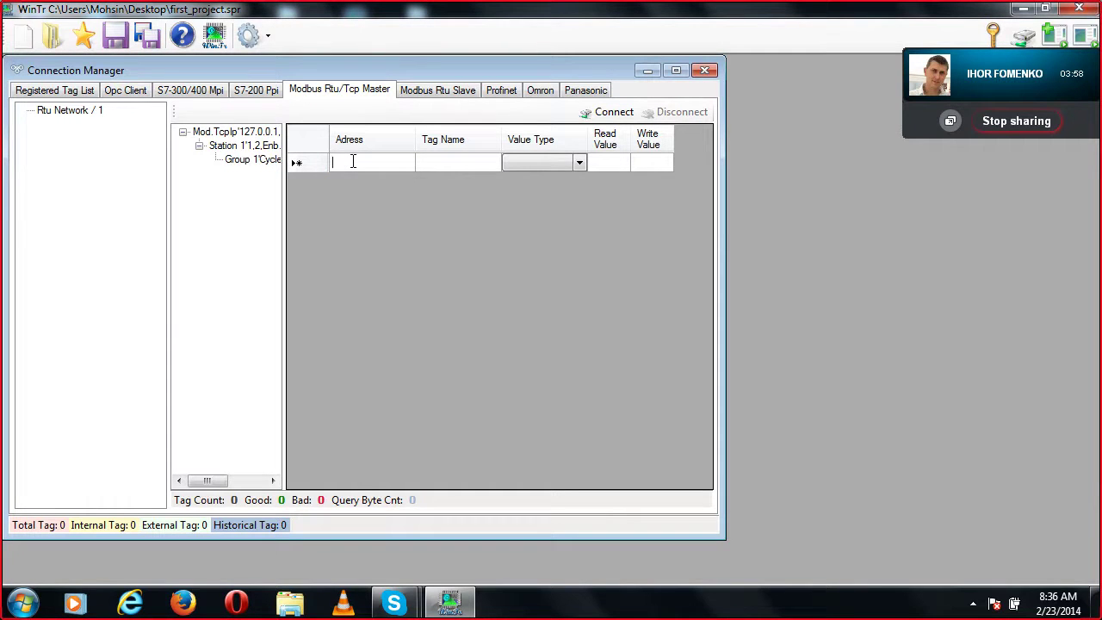
{"action": "type", "text": "4"}
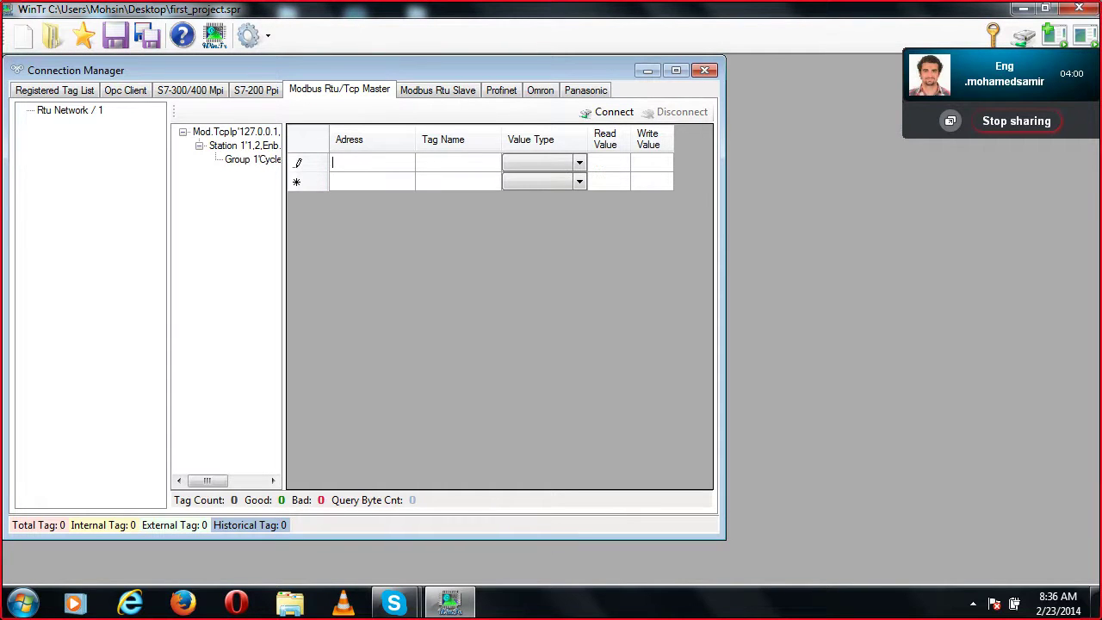
{"action": "type", "text": "000"}
{"action": "type", "text": "01"}
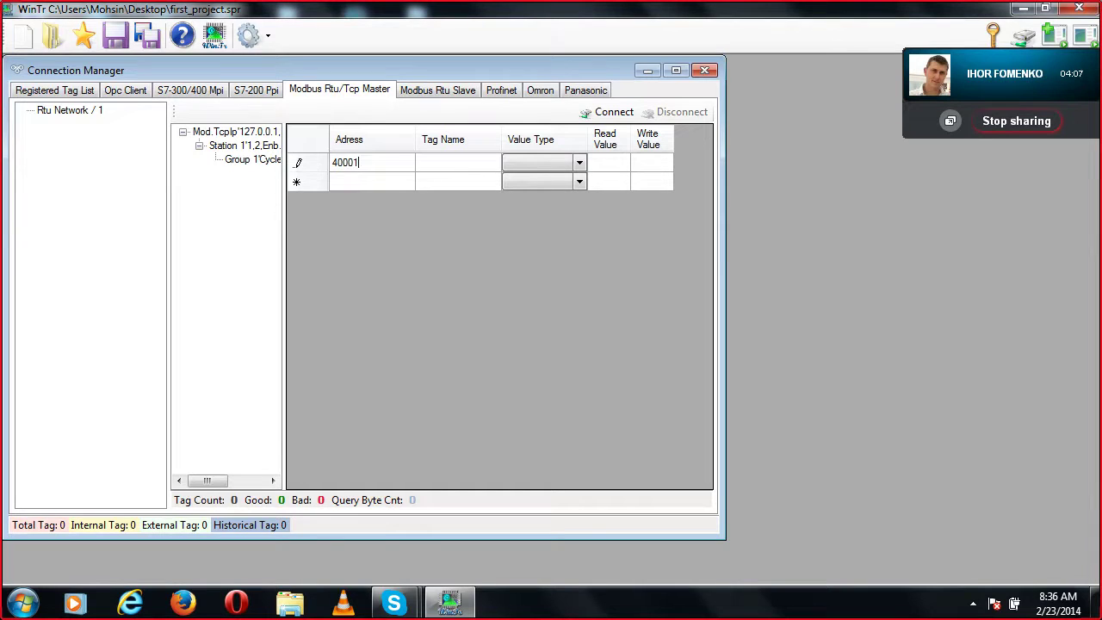
Name the tag at address 40001 M_speed.
{"action": "left_click", "coordinate": [457, 169]}
{"action": "left_click", "coordinate": [457, 164]}
{"action": "key", "text": "BackSpace"}
{"action": "type", "text": "M"}
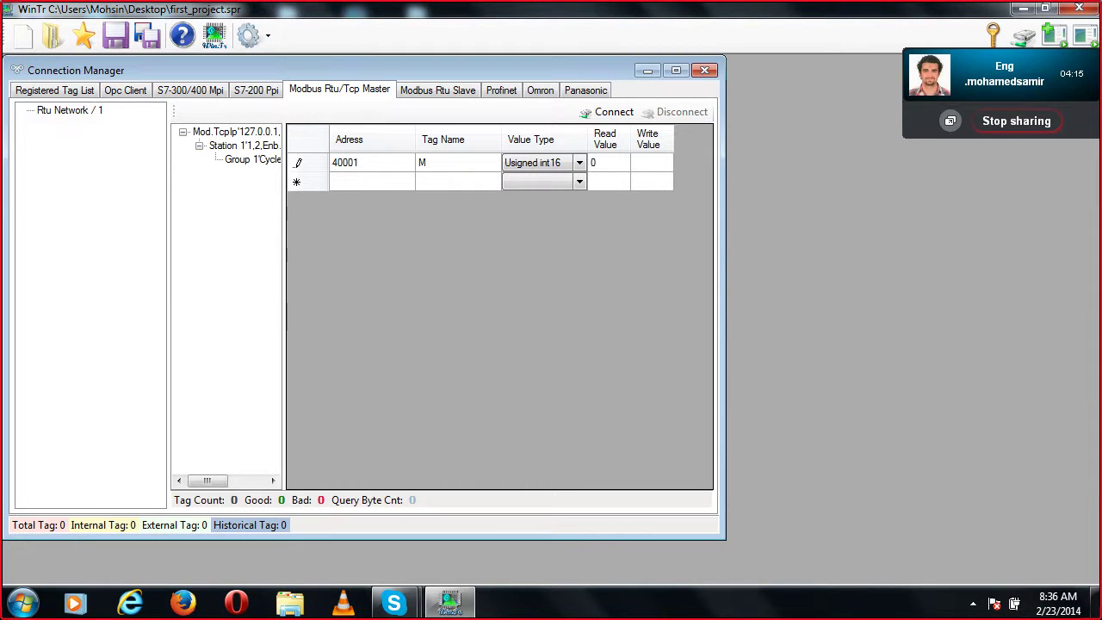
{"action": "type", "text": "_s"}
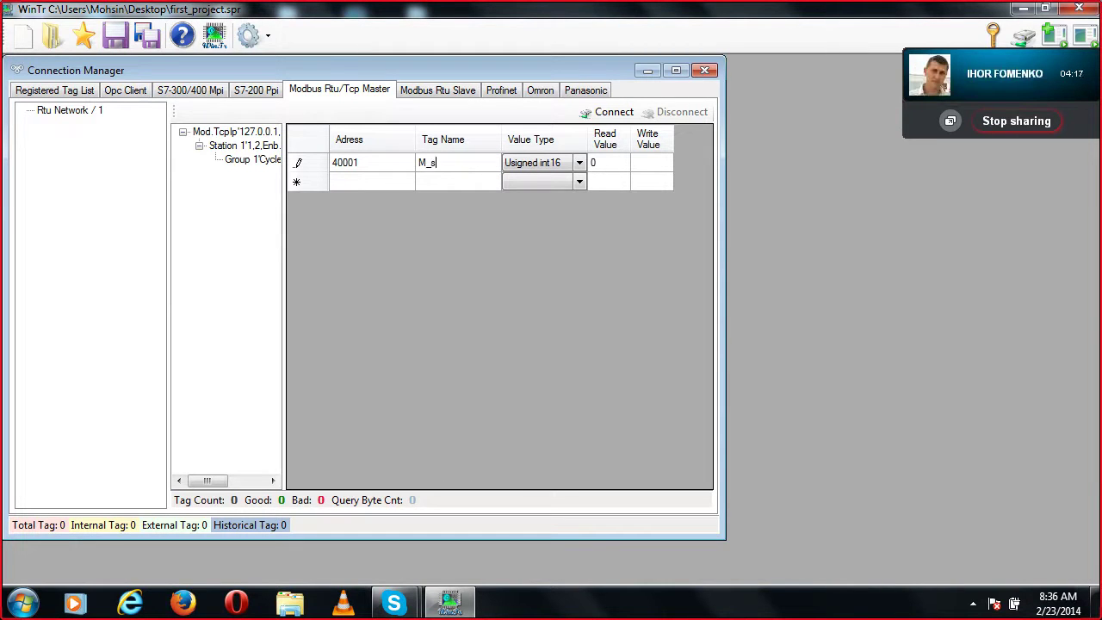
{"action": "type", "text": "peed"}
{"action": "left_click", "coordinate": [656, 166]}
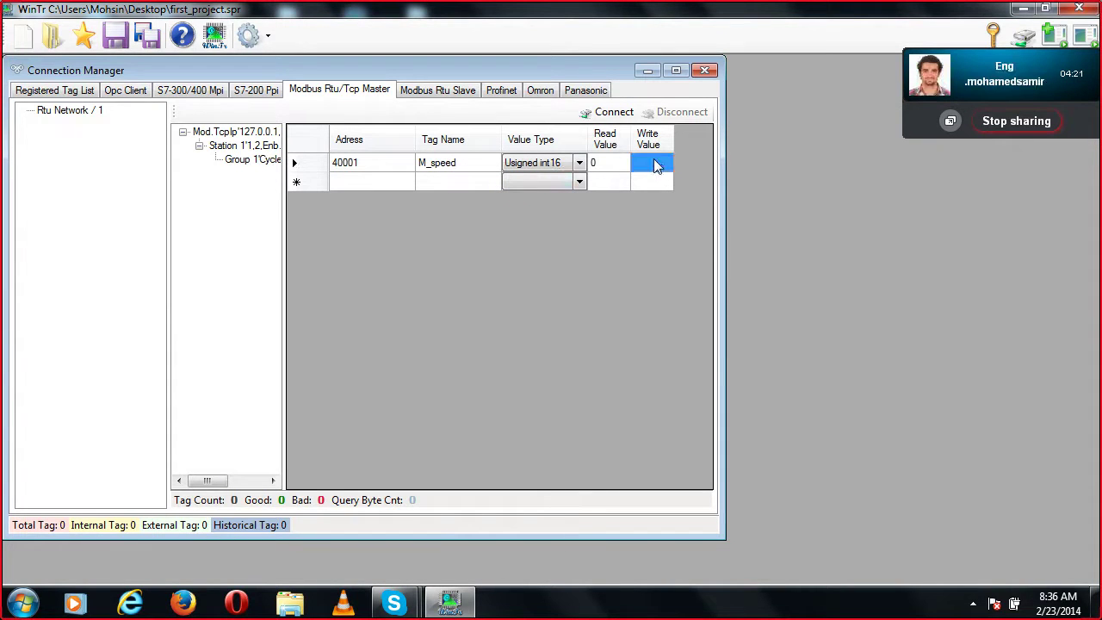
Add a second tag to Group 1 with address 40002.
{"action": "left_click", "coordinate": [374, 186]}
{"action": "left_click", "coordinate": [376, 184]}
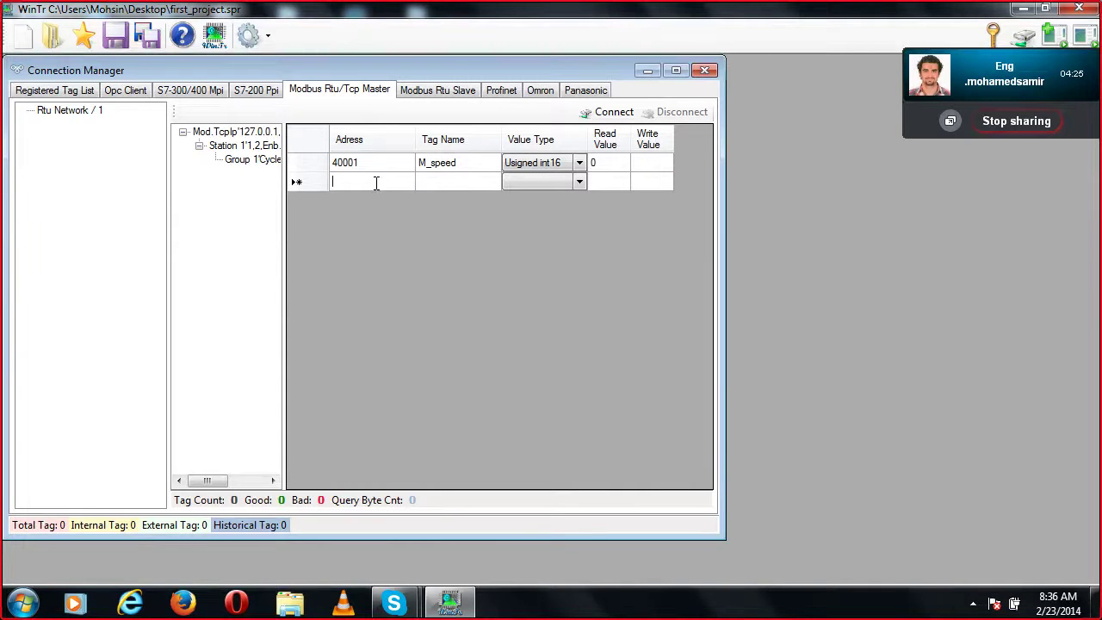
{"action": "type", "text": "400"}
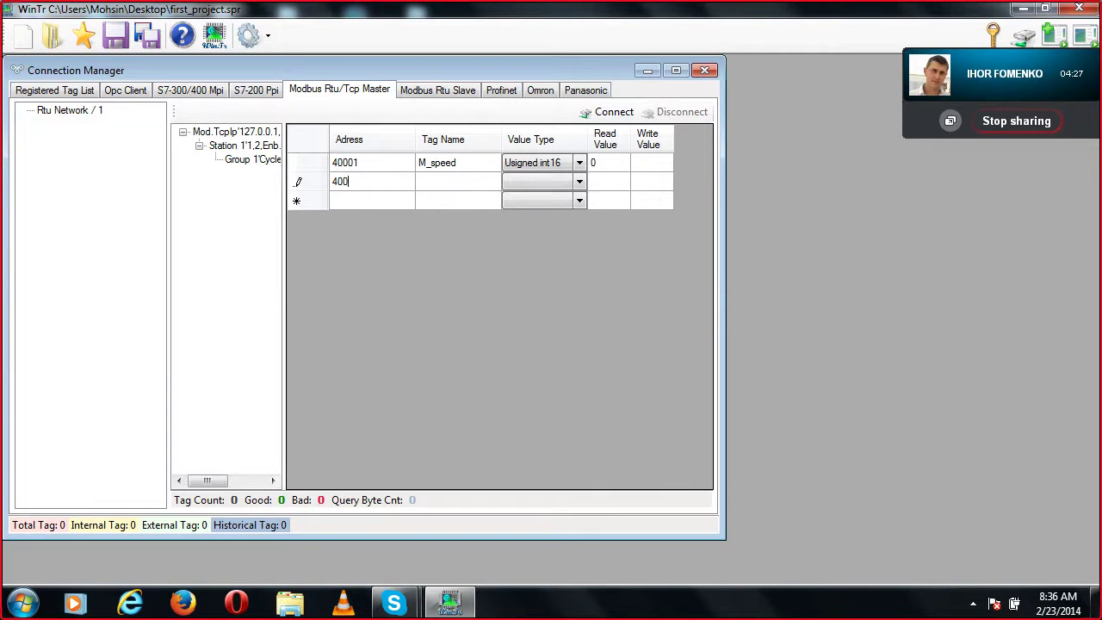
{"action": "type", "text": "2"}
{"action": "key", "text": "BackSpace"}
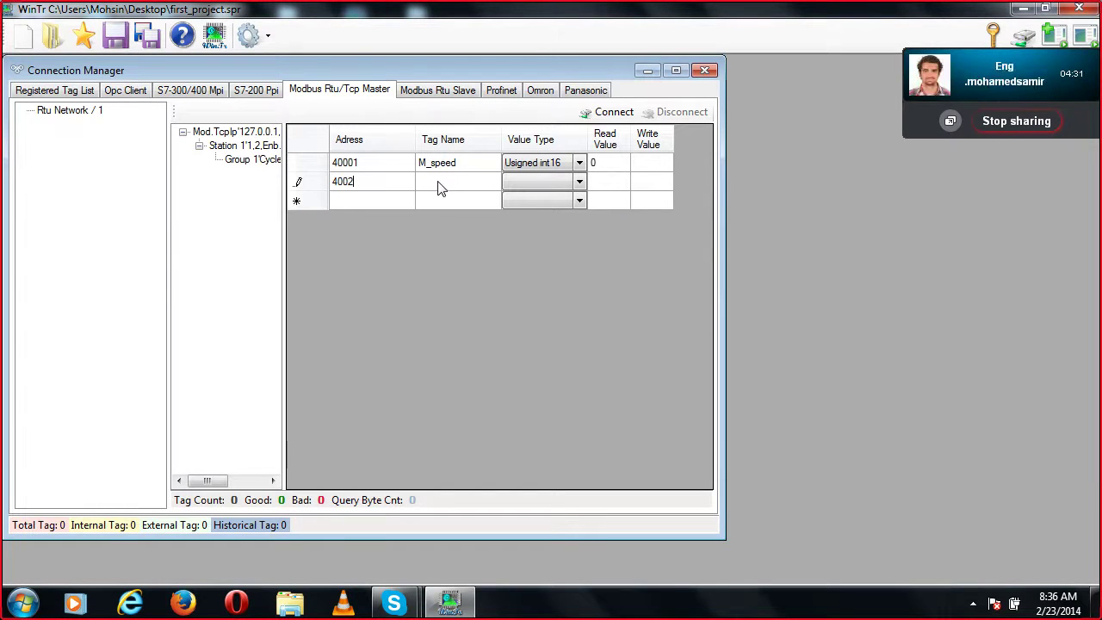
{"action": "type", "text": "02"}
Name the tag at address 40002 temp_plant.
{"action": "left_click", "coordinate": [439, 168]}
{"action": "left_click", "coordinate": [450, 182]}
{"action": "left_click", "coordinate": [449, 180]}
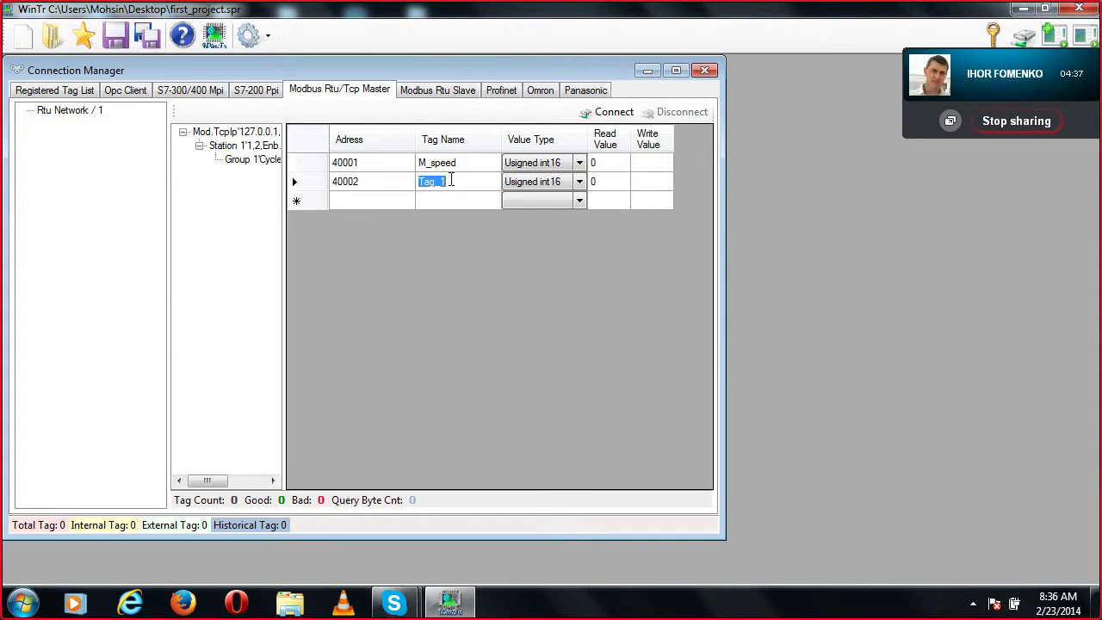
{"action": "type", "text": "tem"}
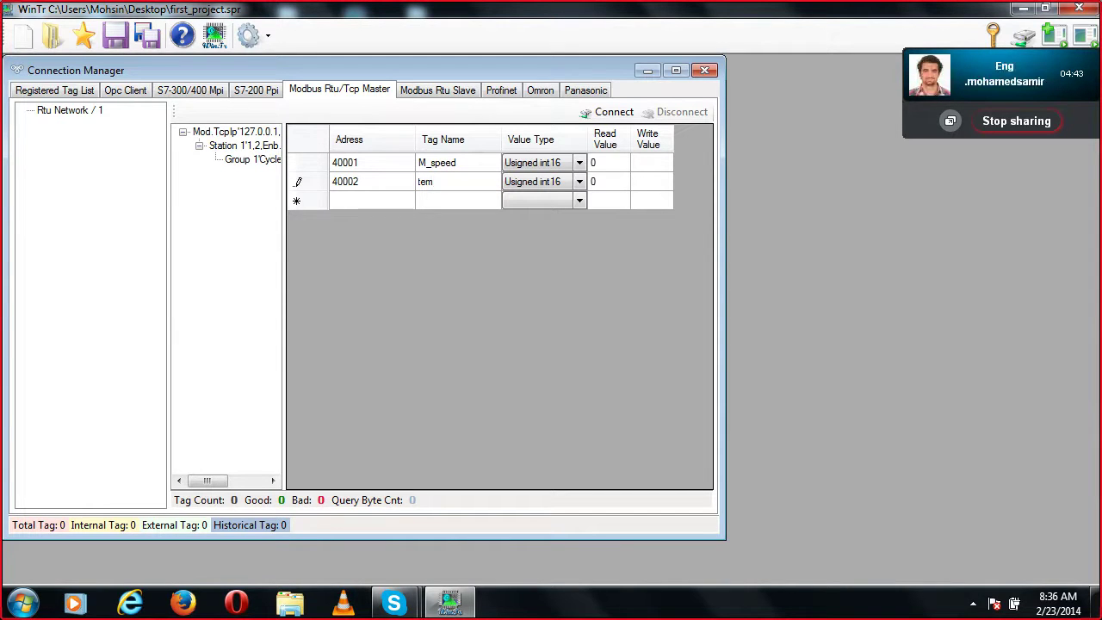
{"action": "type", "text": "p"}
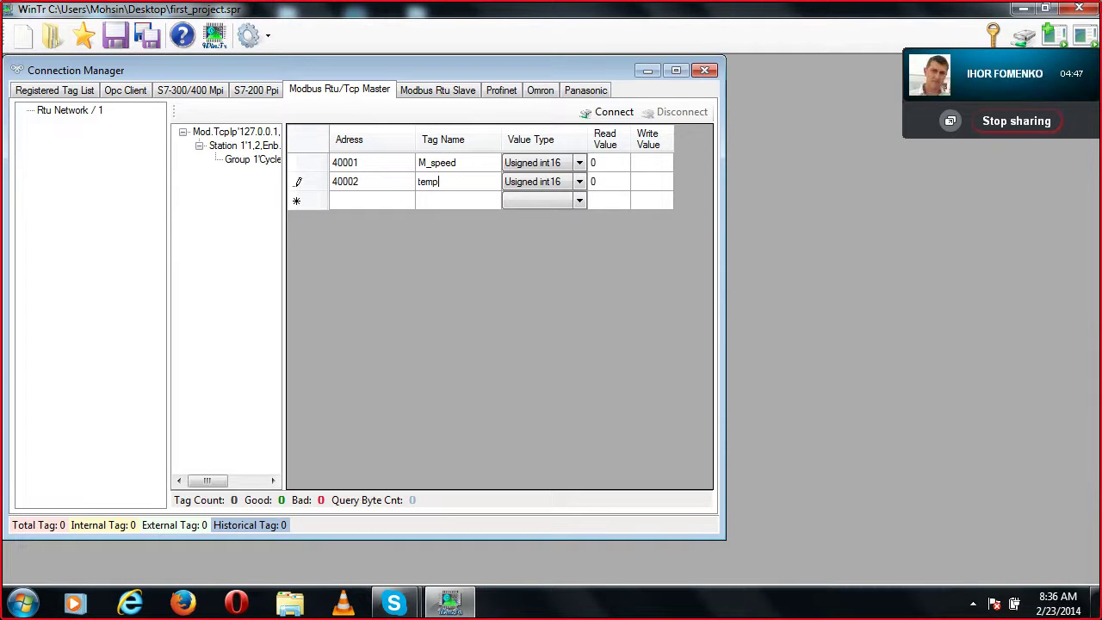
{"action": "type", "text": "-"}
{"action": "key", "text": "BackSpace"}
{"action": "type", "text": "_p"}
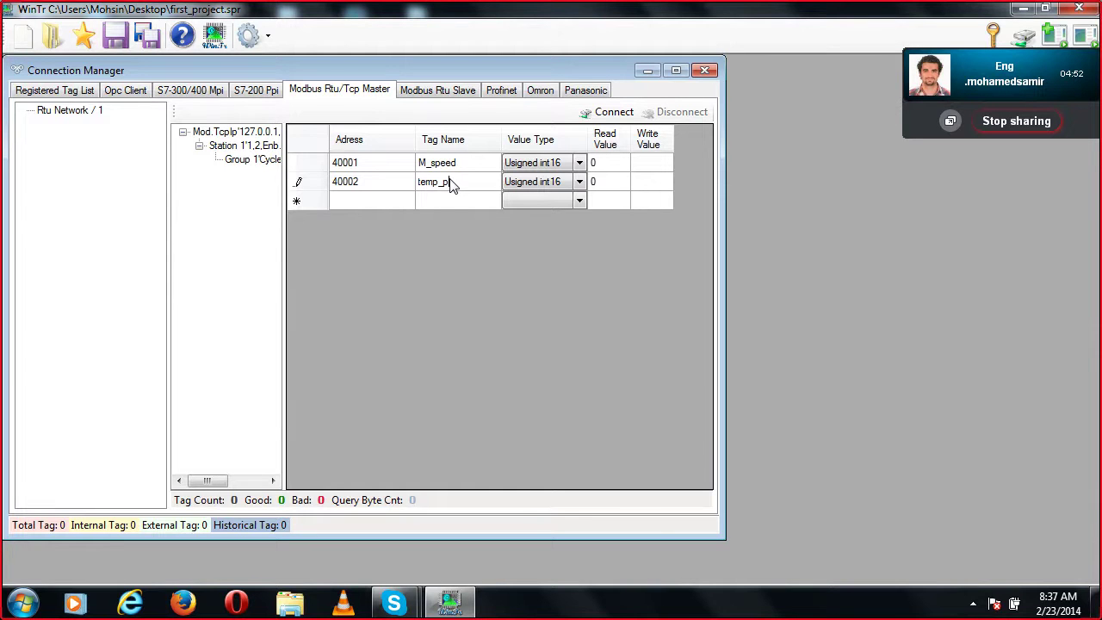
{"action": "left_click", "coordinate": [457, 362]}
{"action": "left_click", "coordinate": [514, 201]}
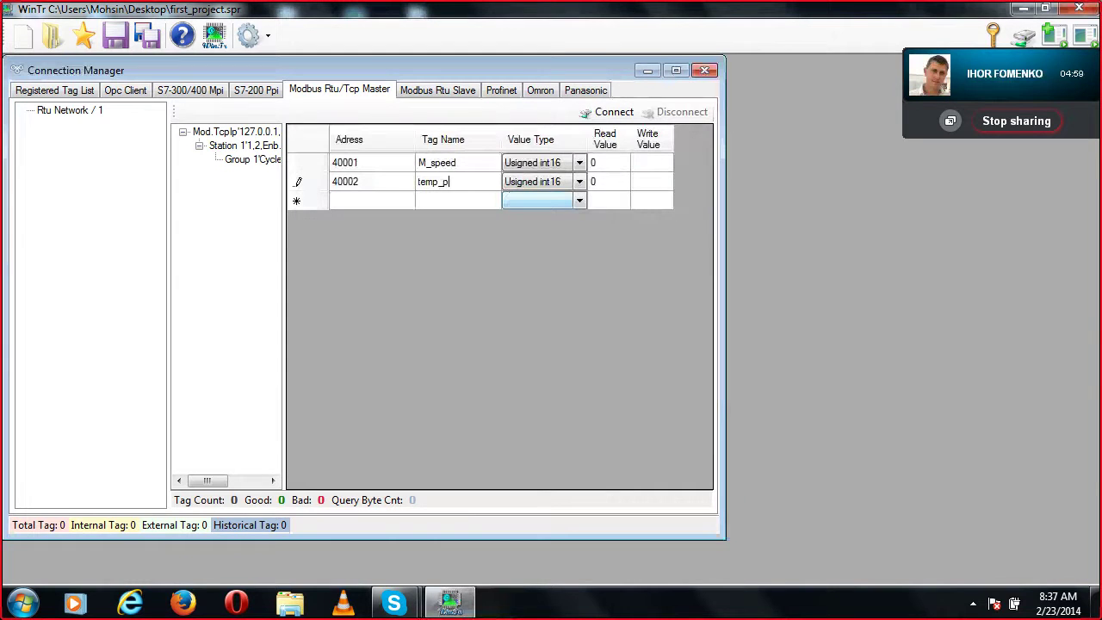
{"action": "type", "text": "lant"}
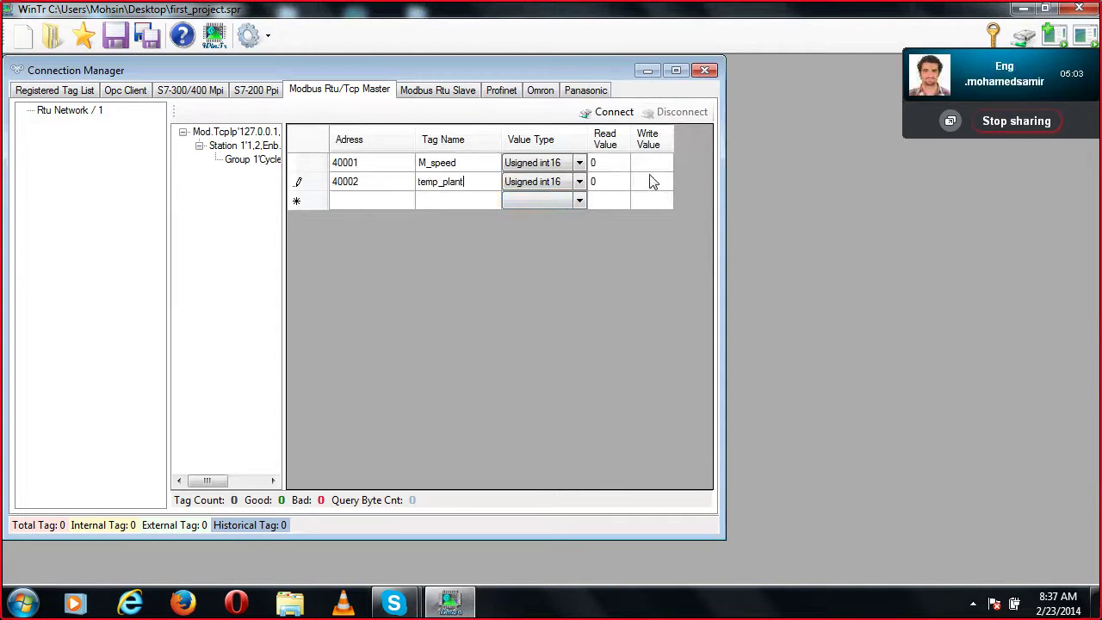
Switch to the mod_RSsim Modbus simulator by launching it from the desktop and dismissing its startup message.
{"action": "left_click", "coordinate": [1016, 8]}
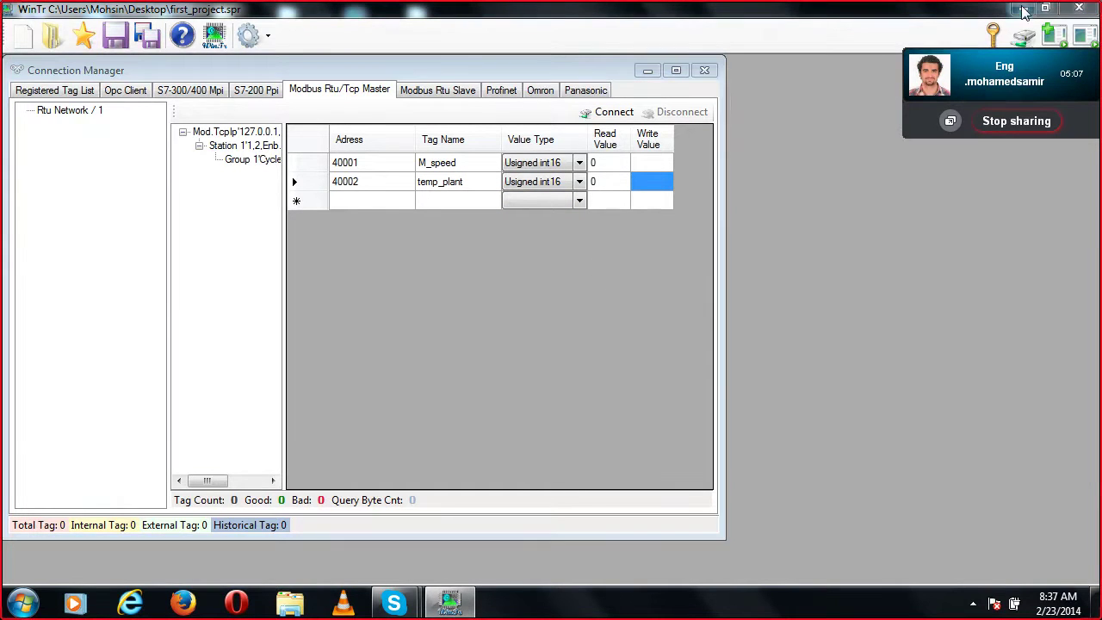
{"action": "left_click", "coordinate": [1023, 10]}
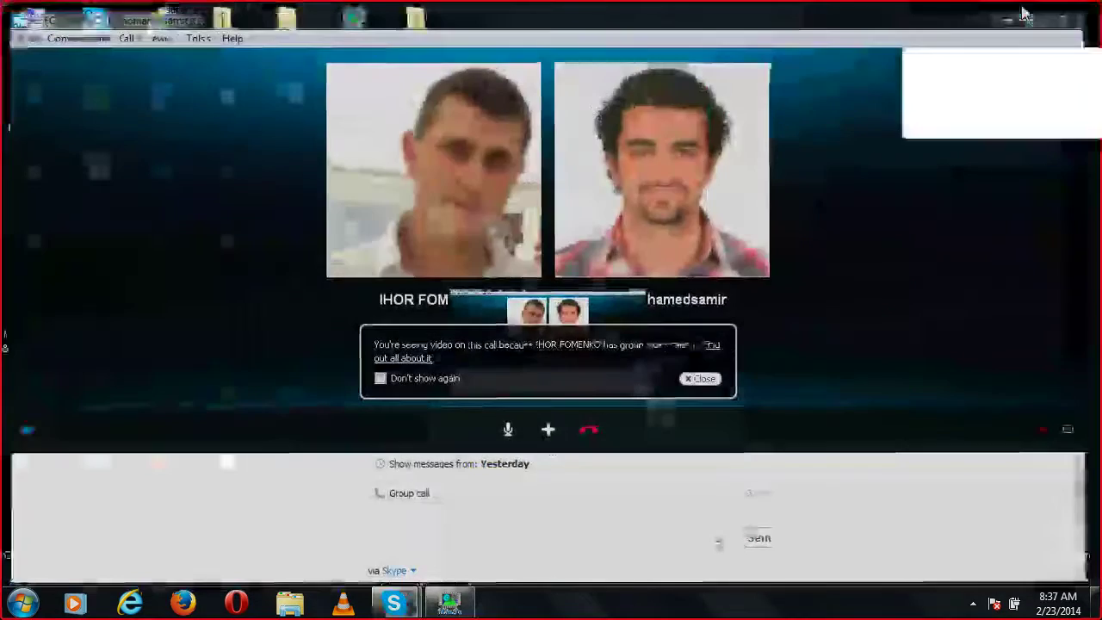
{"action": "left_click", "coordinate": [1023, 14]}
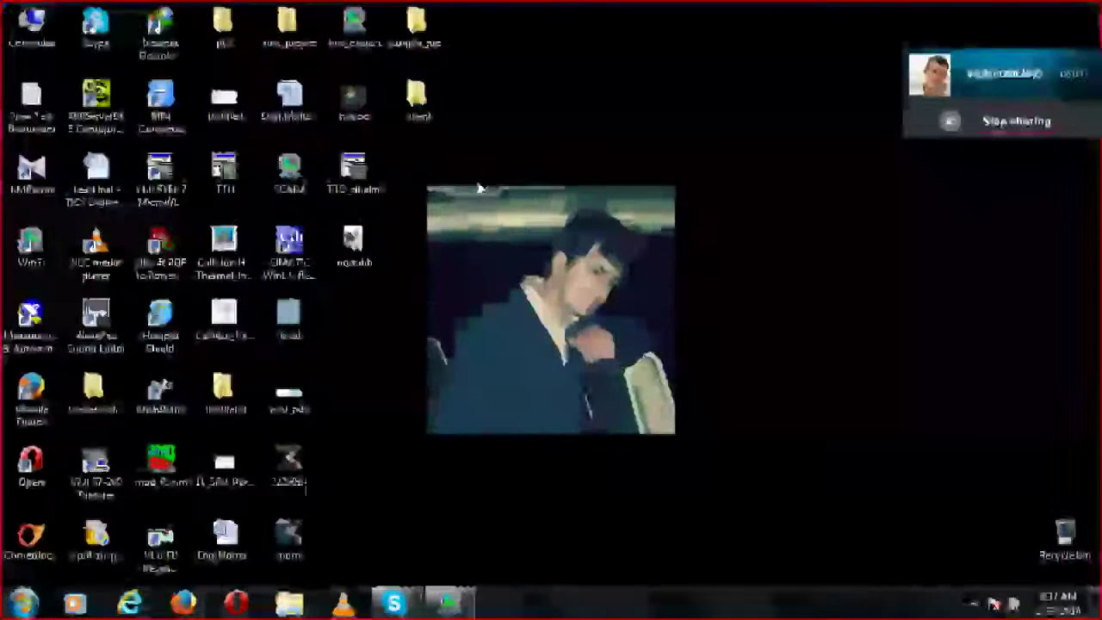
{"action": "double_click", "coordinate": [160, 453]}
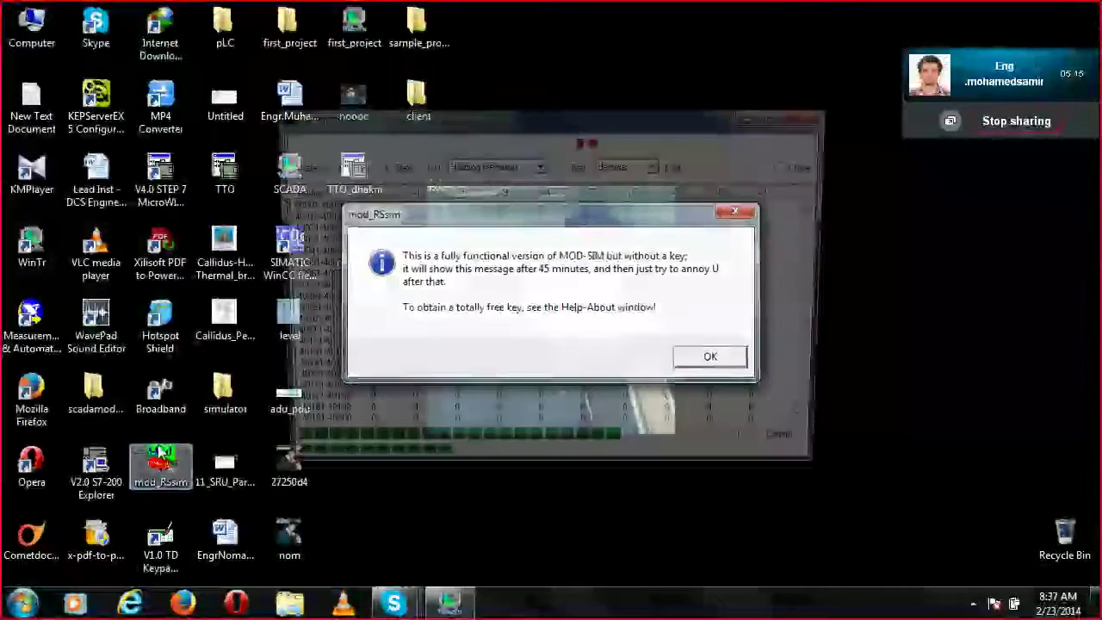
{"action": "key", "text": "Return"}
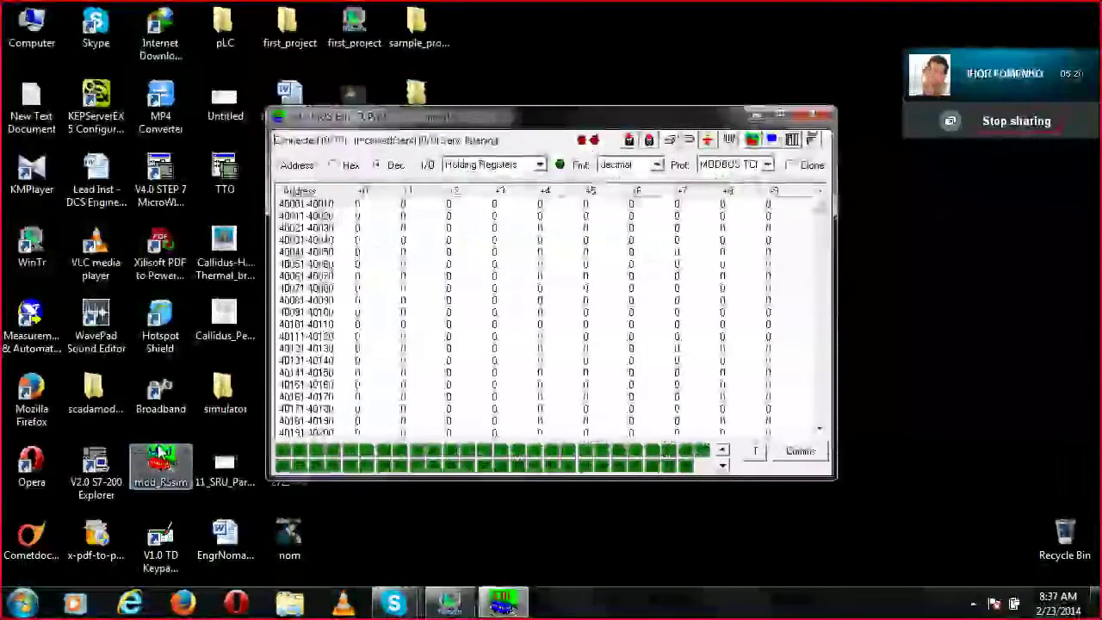
Set the simulator's protocol to MODBUS TCP/IP and its I/O type to Holding Registers.
{"action": "left_click", "coordinate": [727, 168]}
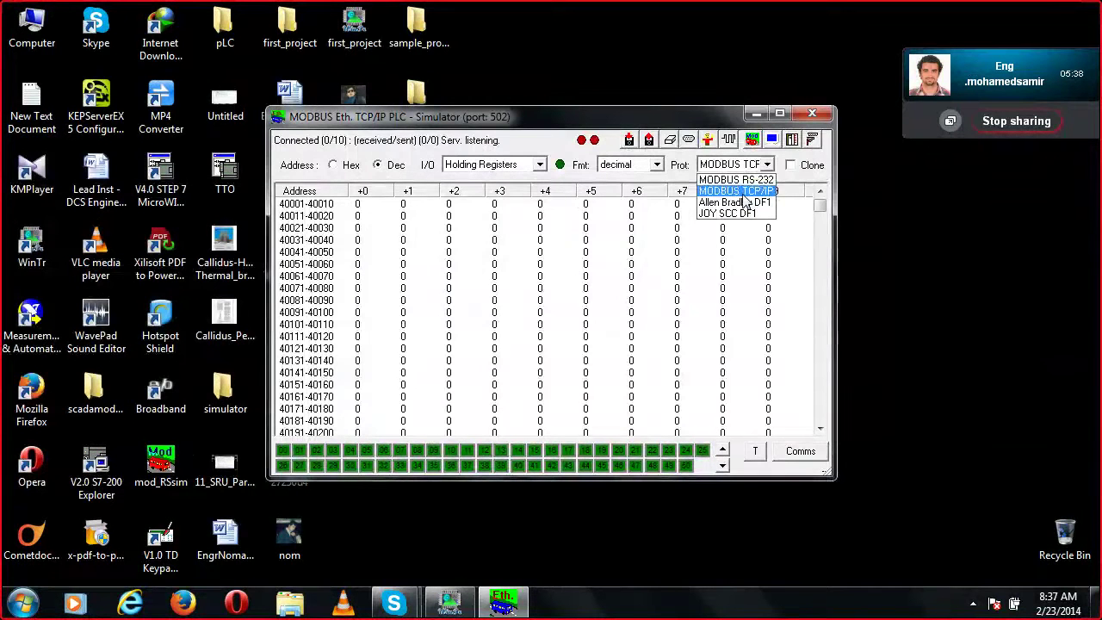
{"action": "left_click", "coordinate": [744, 194]}
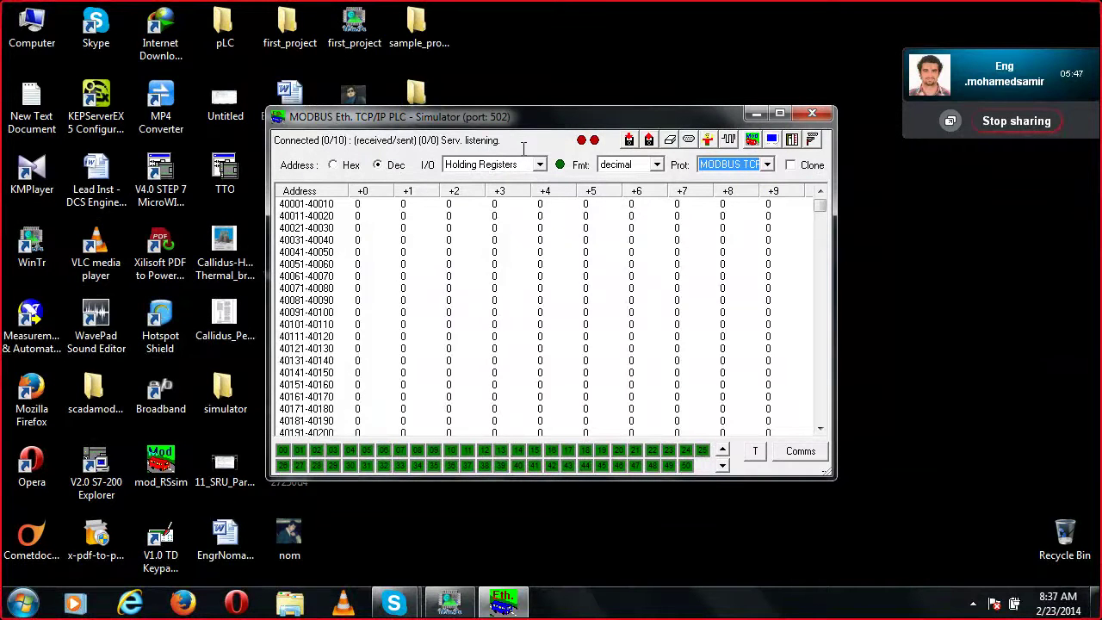
{"action": "left_click", "coordinate": [515, 164]}
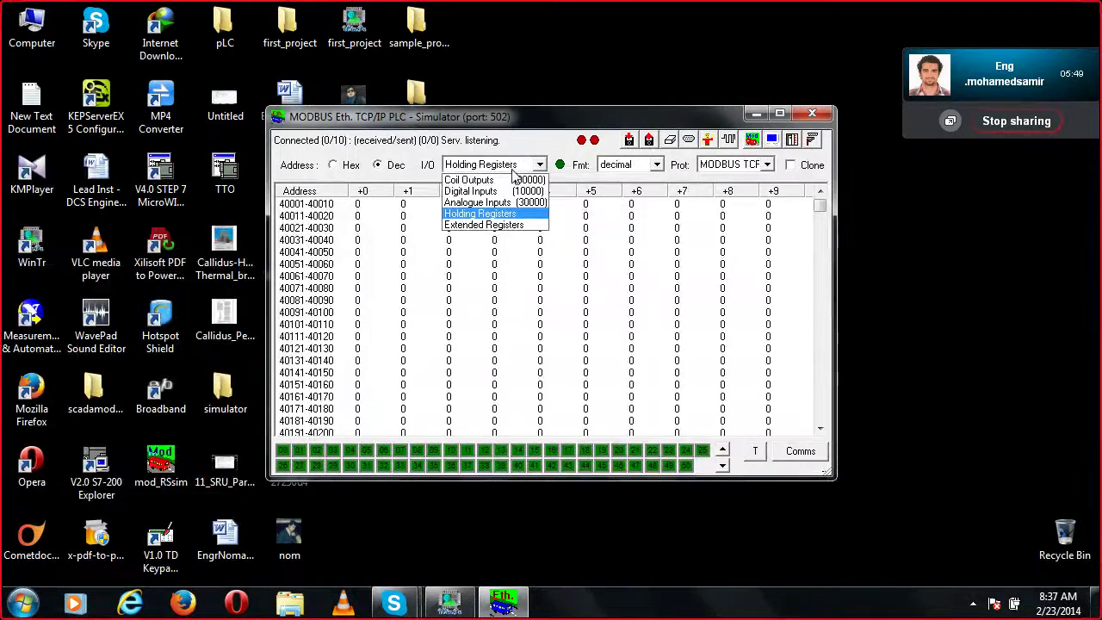
{"action": "left_click", "coordinate": [516, 218]}
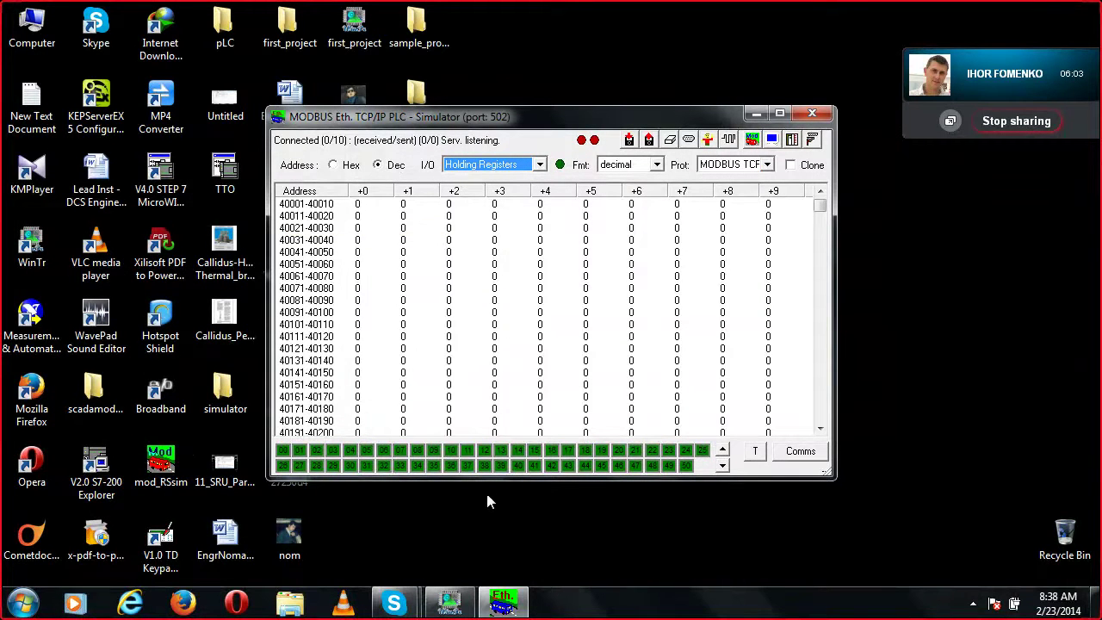
Return to WinTr and connect the Modbus Rtu/Tcp Master to the simulator.
{"action": "left_click", "coordinate": [498, 606]}
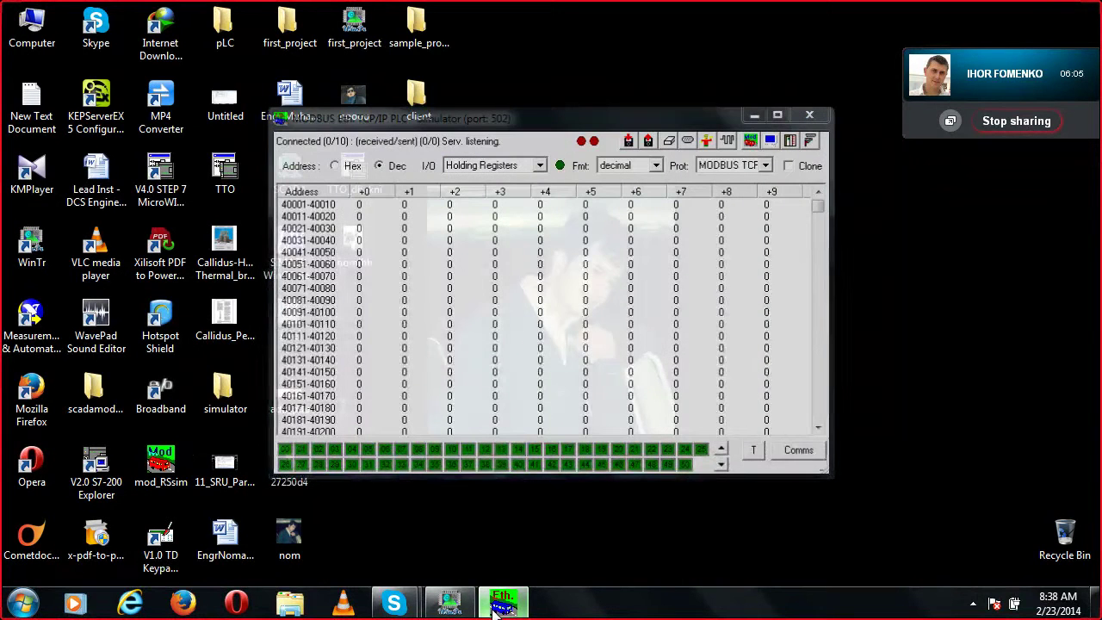
{"action": "left_click", "coordinate": [466, 606]}
{"action": "mouse_move", "coordinate": [466, 611]}
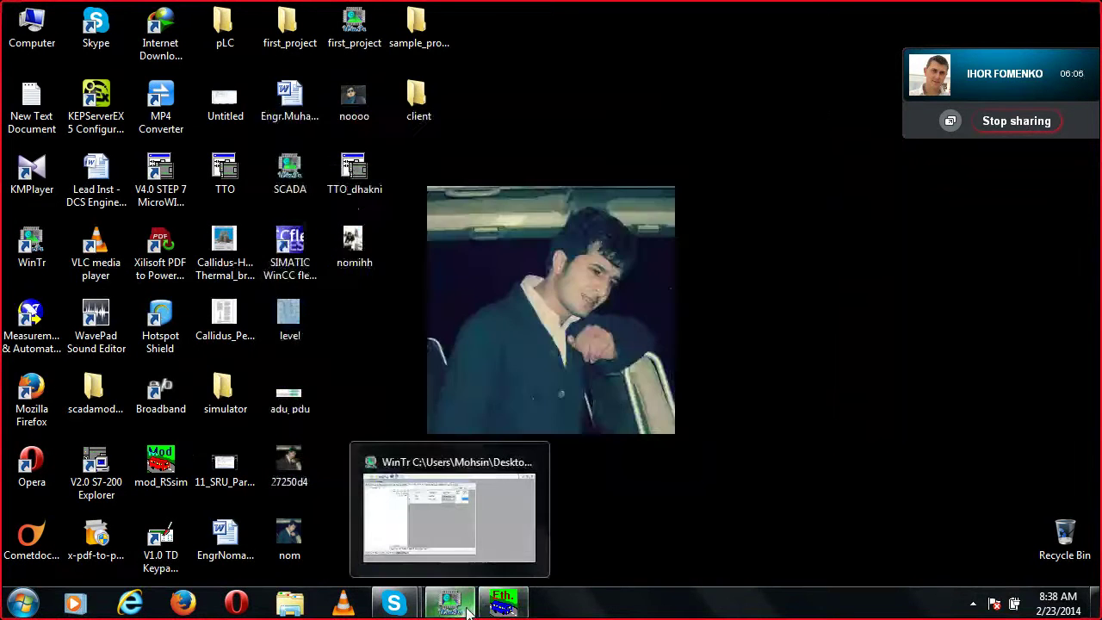
{"action": "left_click", "coordinate": [466, 611]}
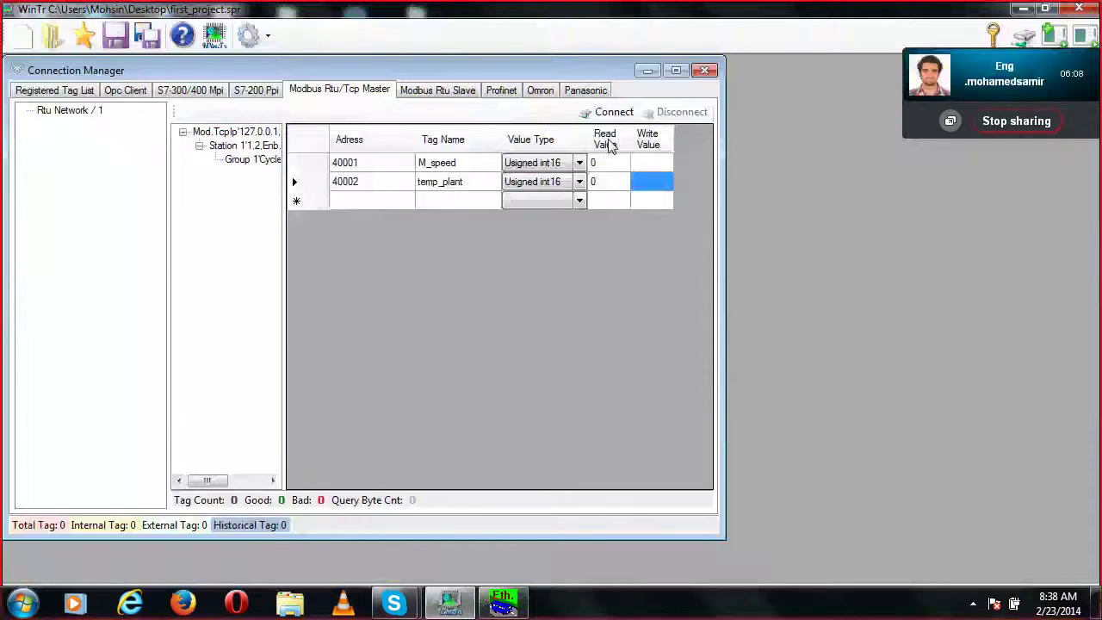
{"action": "left_click", "coordinate": [601, 112]}
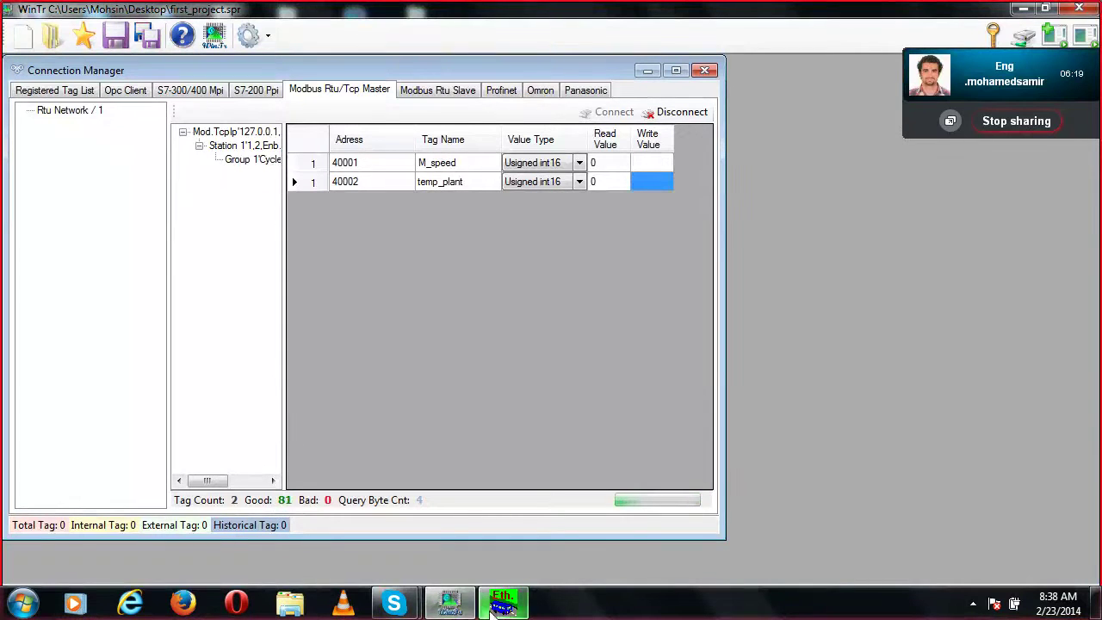
Write the value 50 to the M_speed tag at address 40001.
{"action": "mouse_move", "coordinate": [465, 605]}
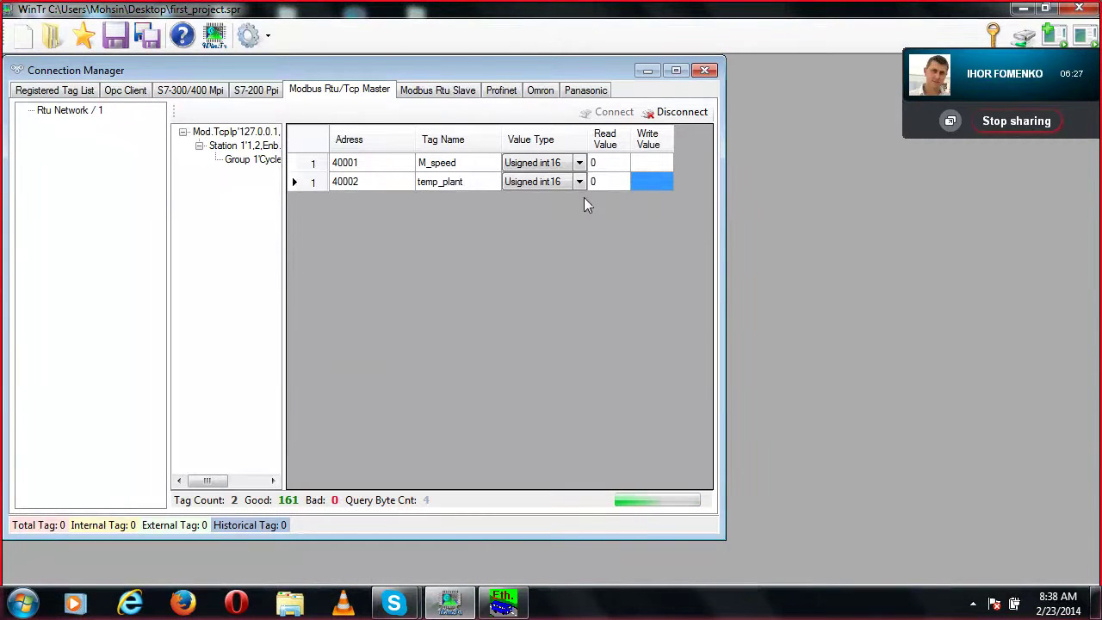
{"action": "left_click", "coordinate": [641, 161]}
{"action": "left_click", "coordinate": [648, 166]}
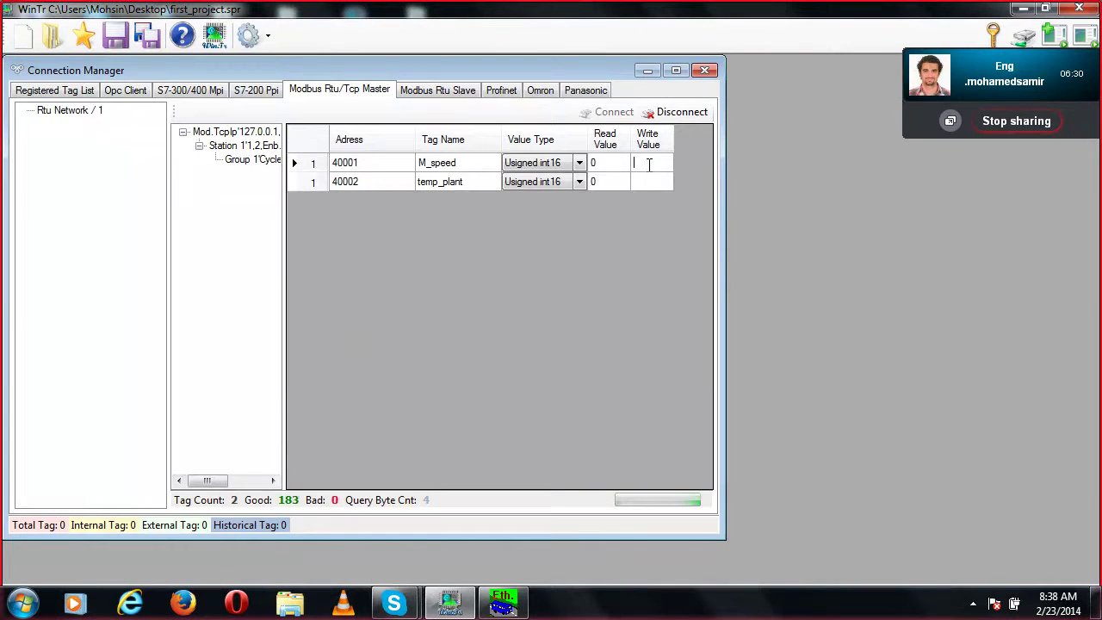
{"action": "type", "text": "50"}
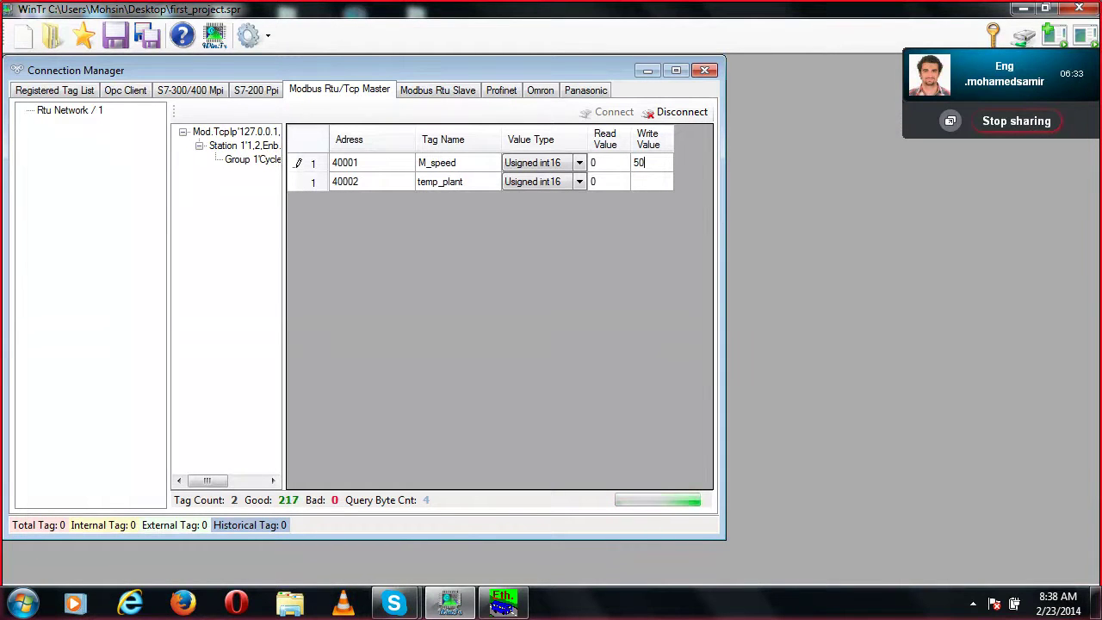
{"action": "key", "text": "Return"}
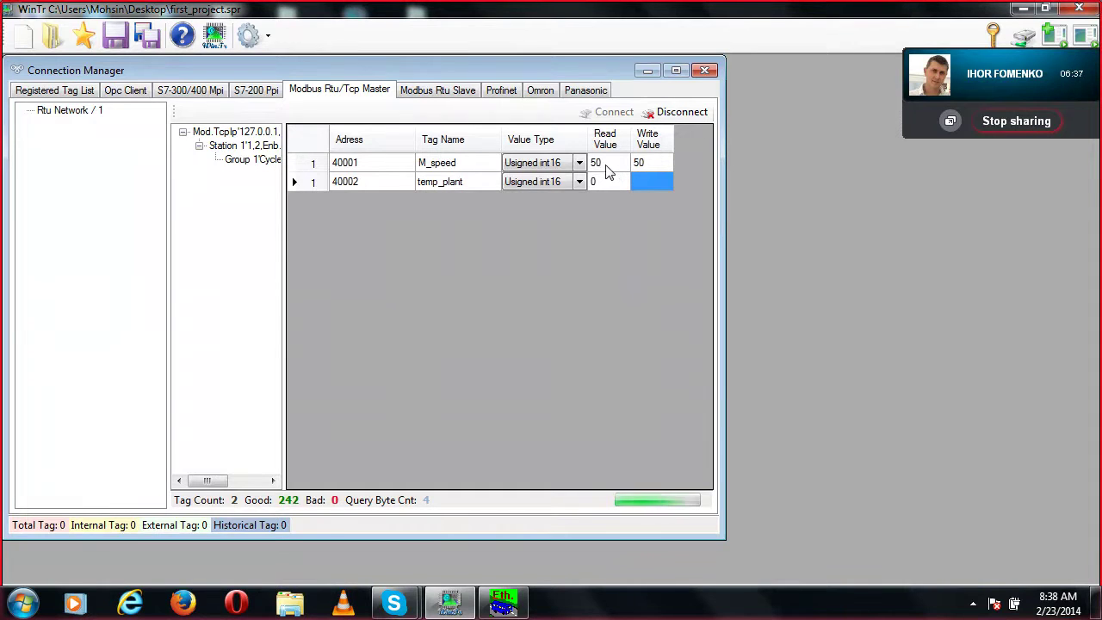
Switch to the Modbus simulator and check the value held in register 40001.
{"action": "left_click", "coordinate": [1020, 9]}
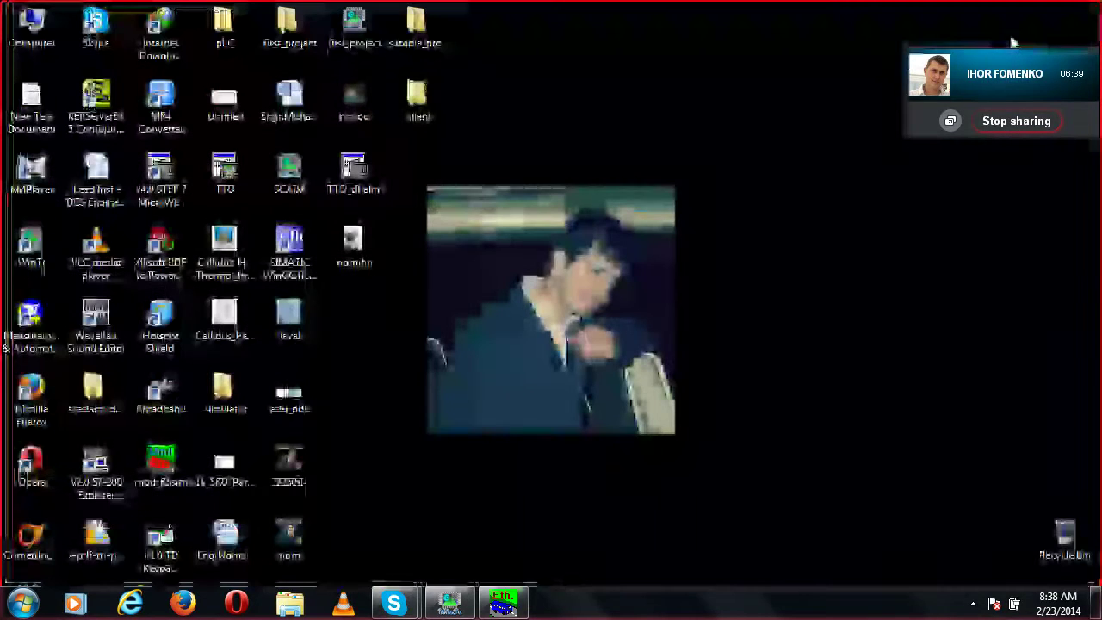
{"action": "left_click", "coordinate": [508, 607]}
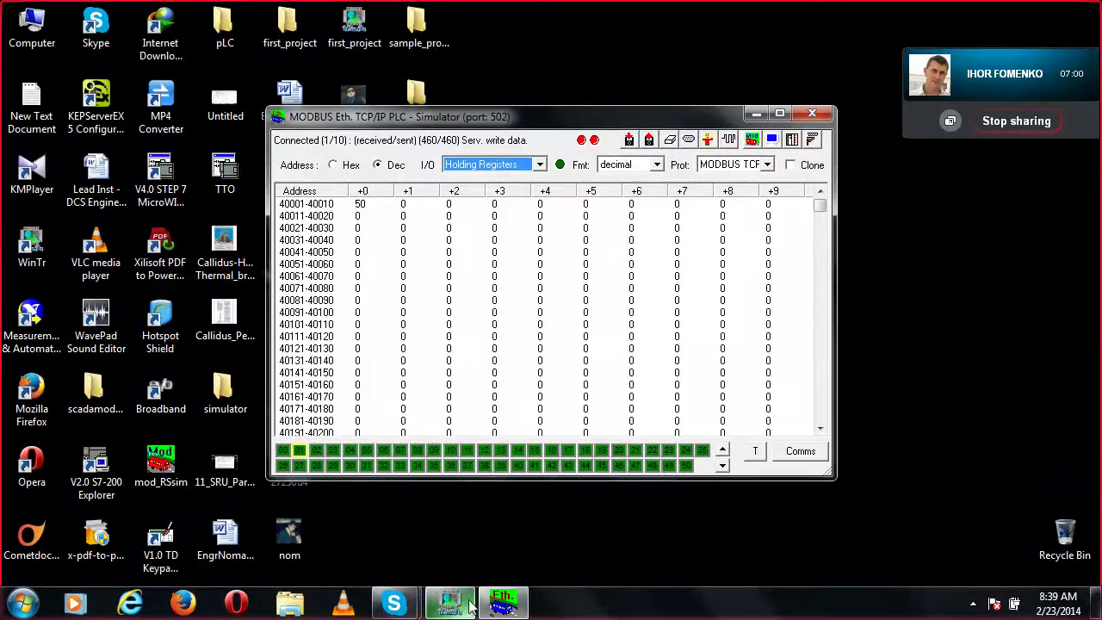
{"action": "left_click", "coordinate": [503, 600]}
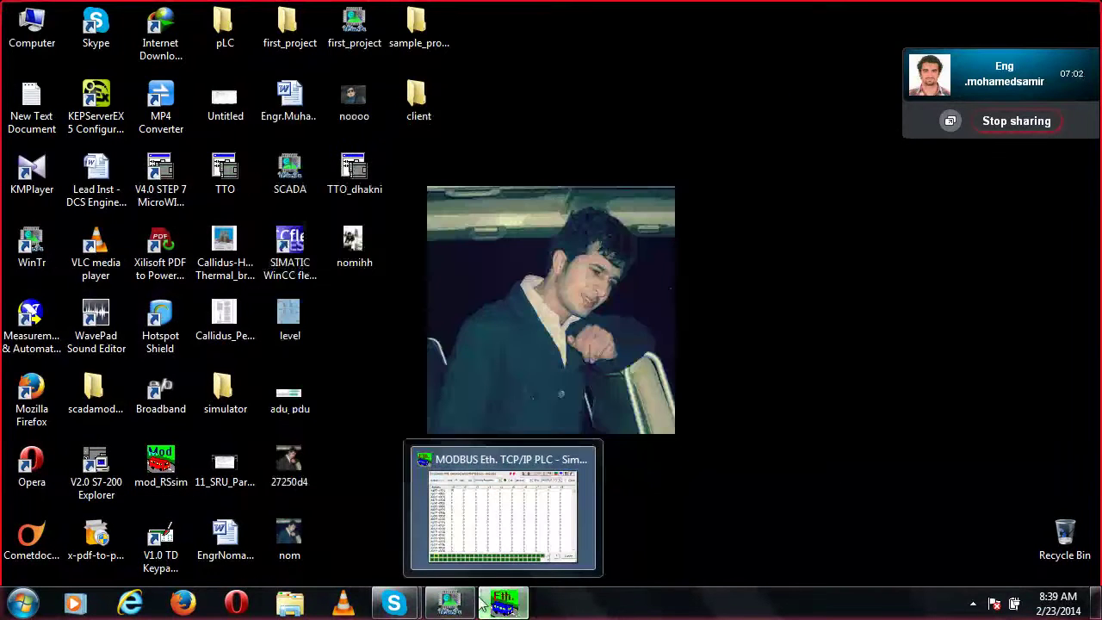
{"action": "left_click", "coordinate": [502, 601]}
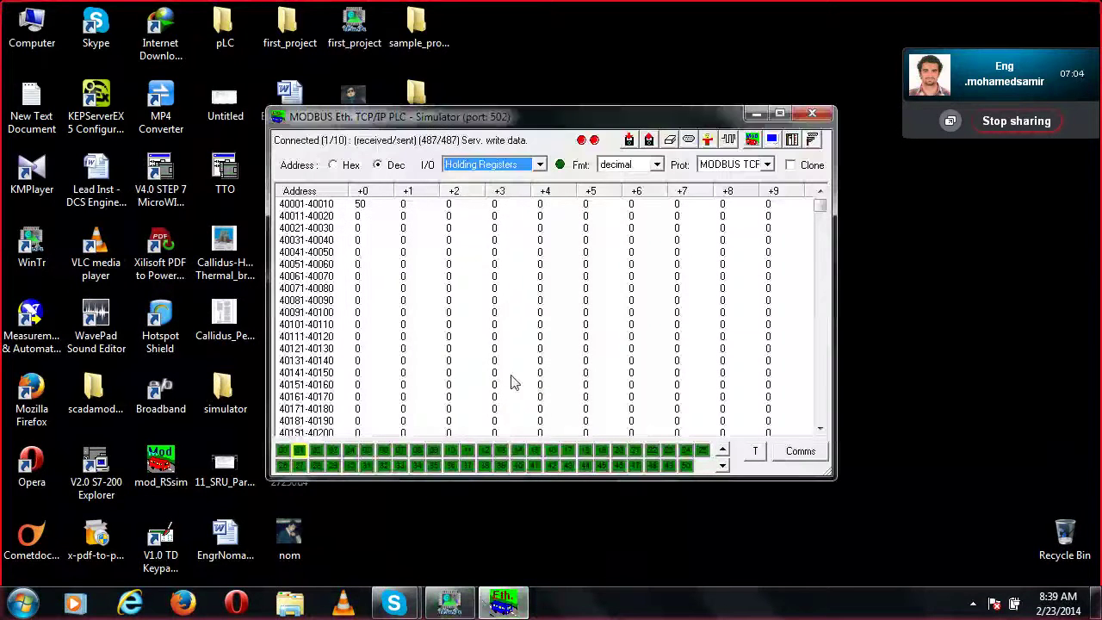
Switch back to WinTr and write the value 99 to the temp_plant tag.
{"action": "key", "text": "alt+Tab"}
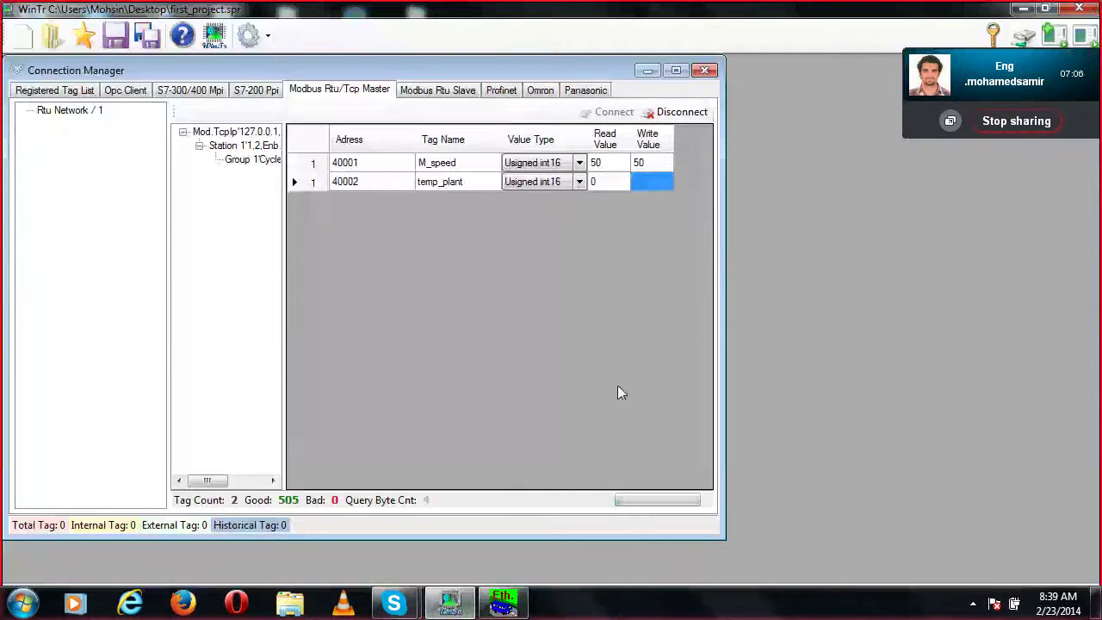
{"action": "type", "text": "99"}
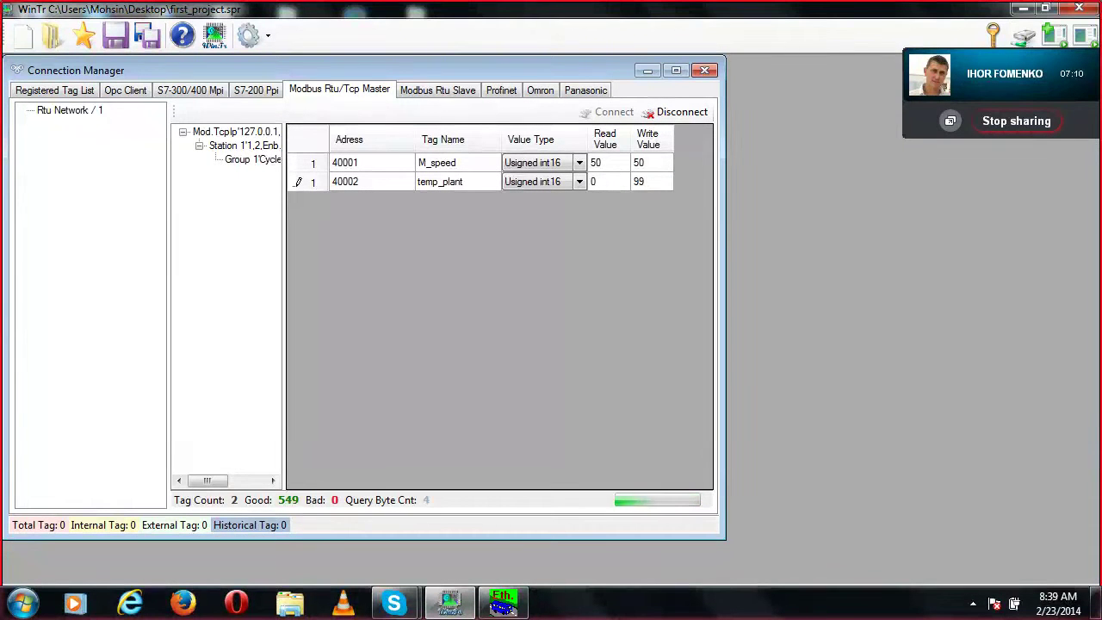
{"action": "key", "text": "Return"}
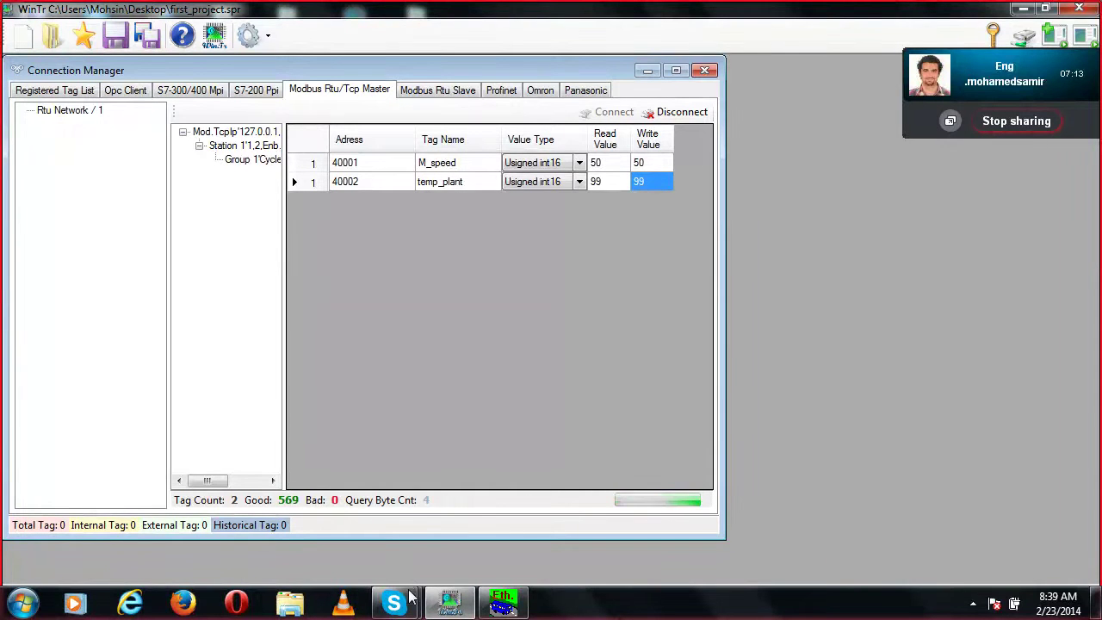
In the Modbus simulator, set the decimal value of register 40002 to 88 and return to WinTr.
{"action": "left_click", "coordinate": [503, 601]}
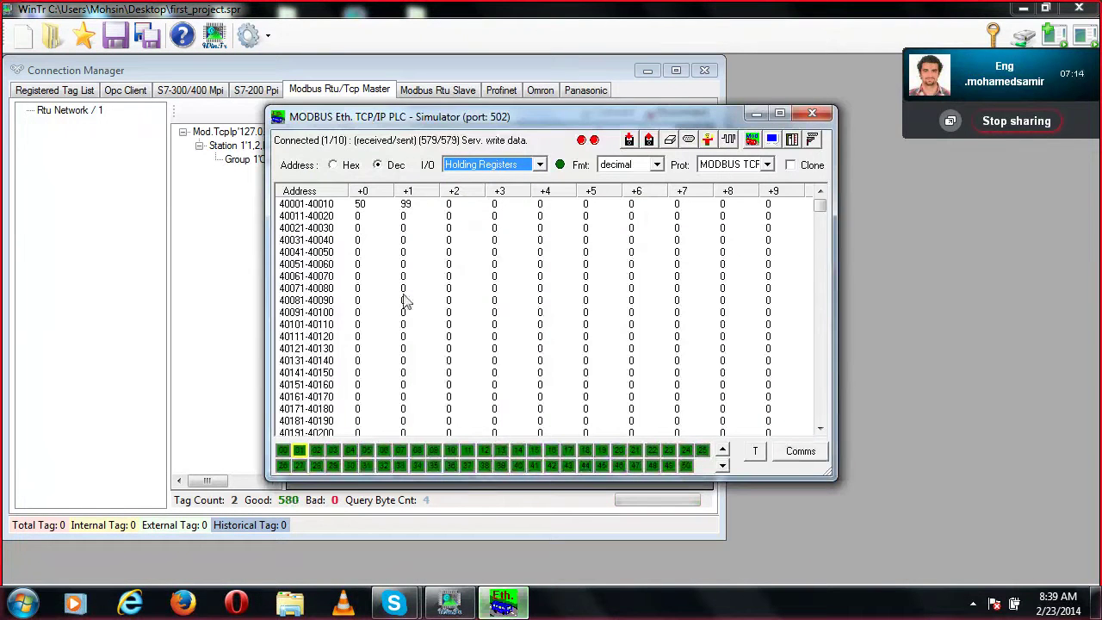
{"action": "double_click", "coordinate": [406, 205]}
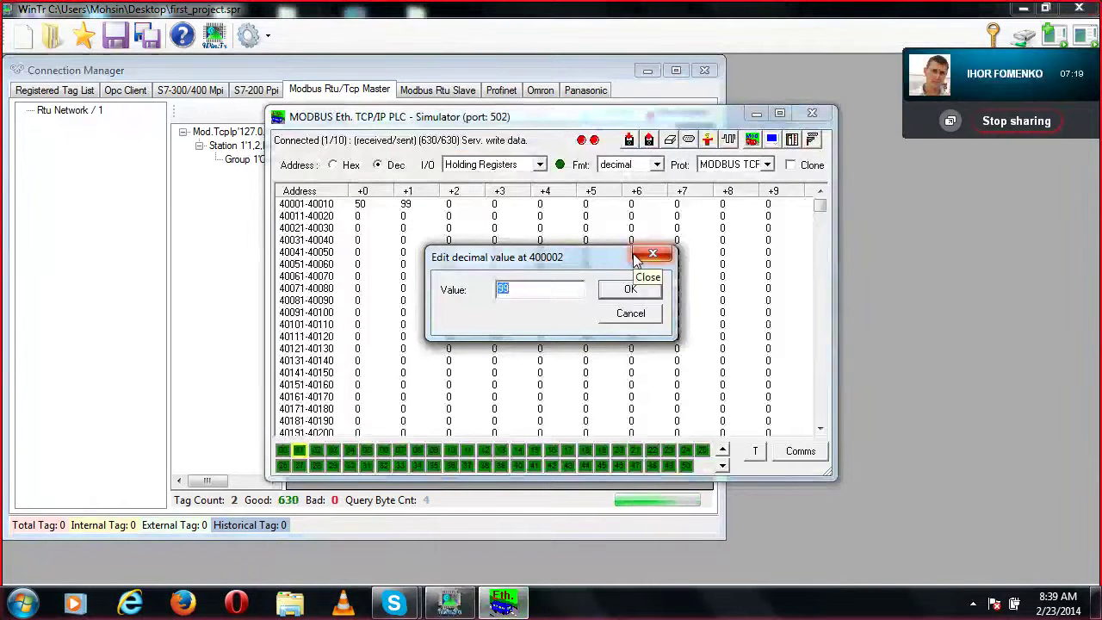
{"action": "type", "text": "88"}
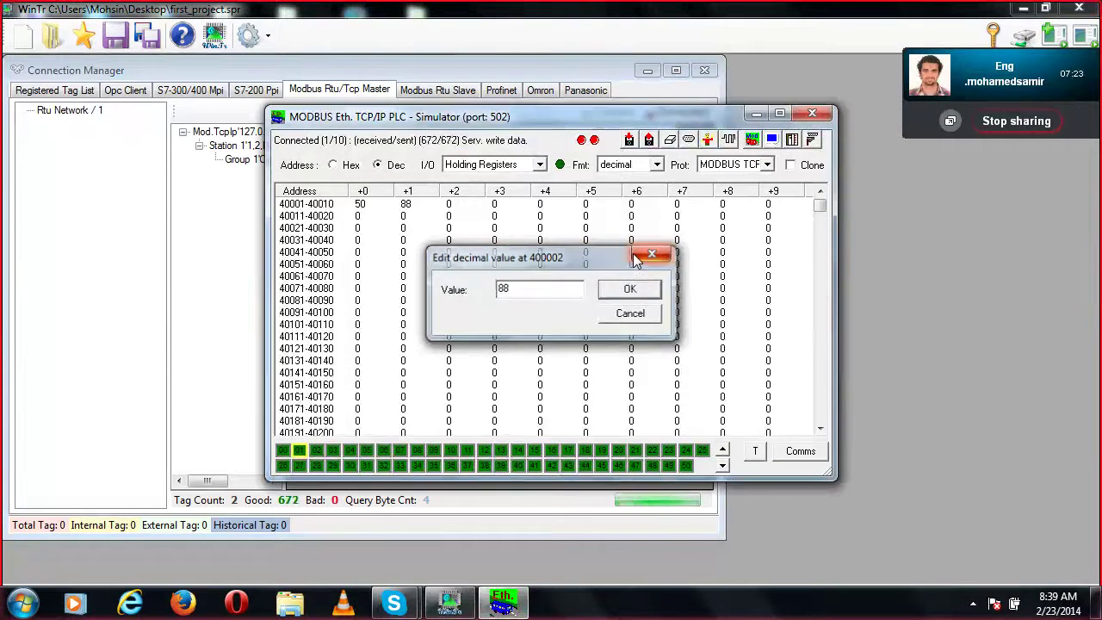
{"action": "key", "text": "Return"}
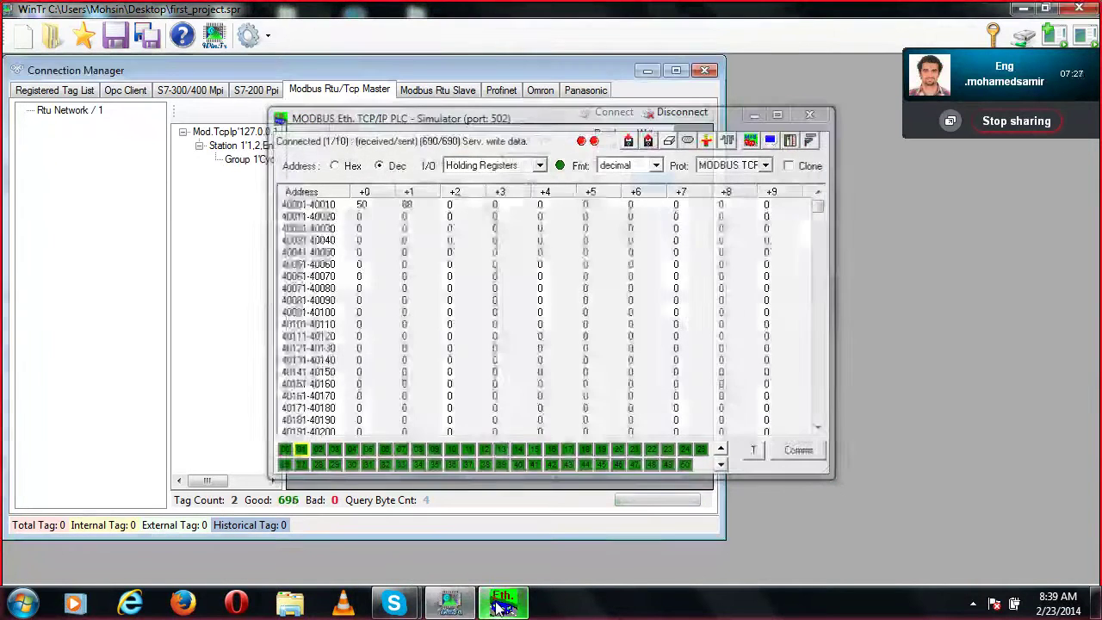
{"action": "left_click", "coordinate": [504, 604]}
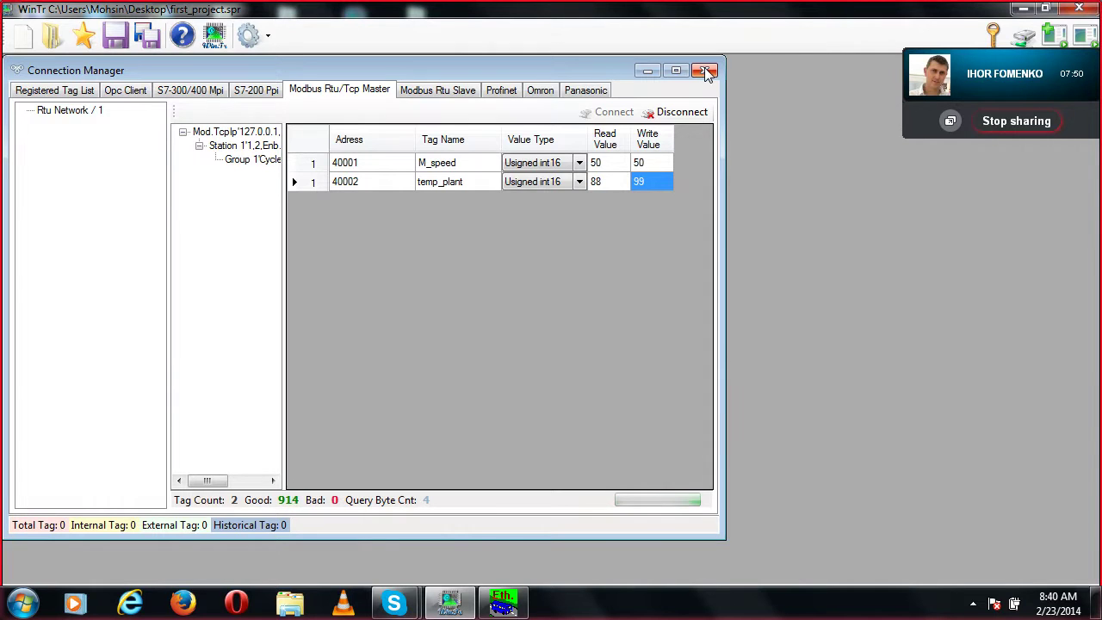
In the Registered Tag List, set the M_speed tag to be recorded periodically in Table1.
{"action": "left_click", "coordinate": [64, 91]}
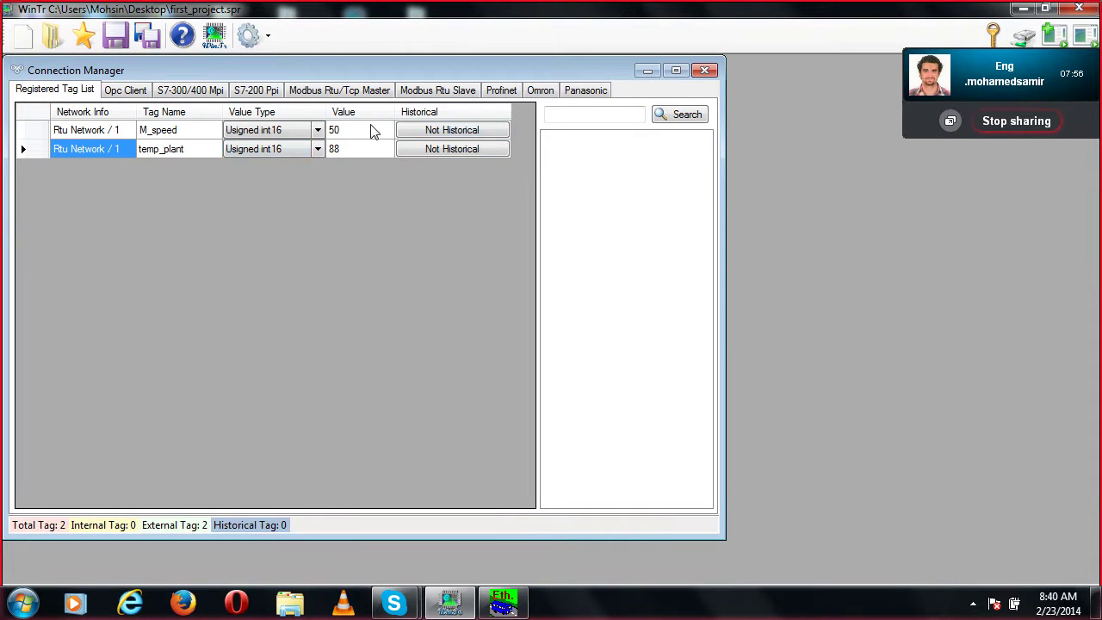
{"action": "left_click", "coordinate": [433, 134]}
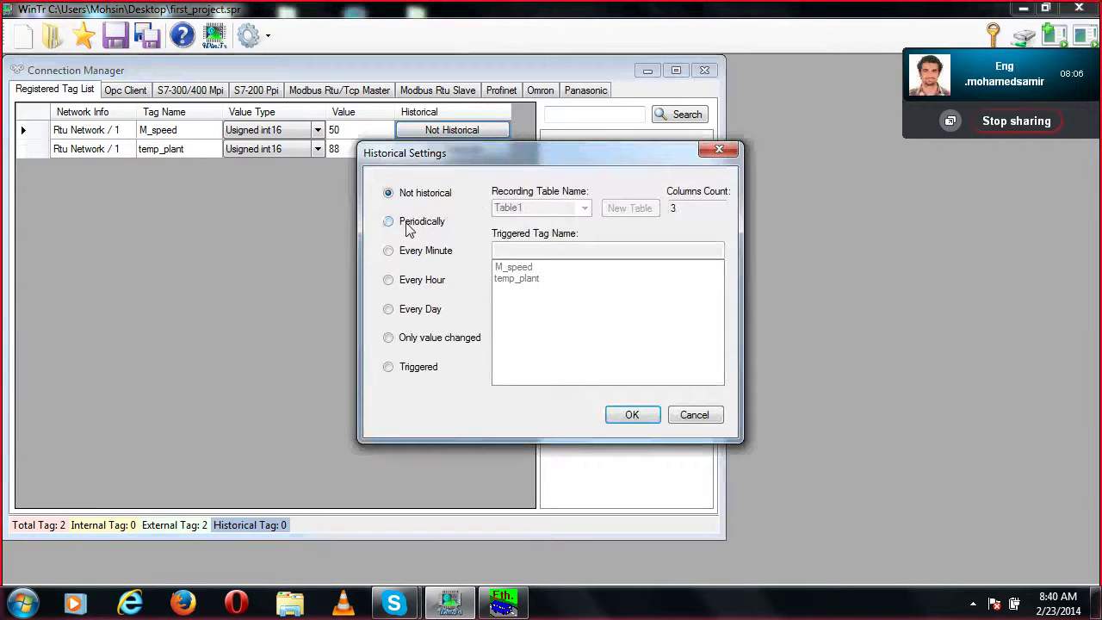
{"action": "left_click", "coordinate": [409, 227]}
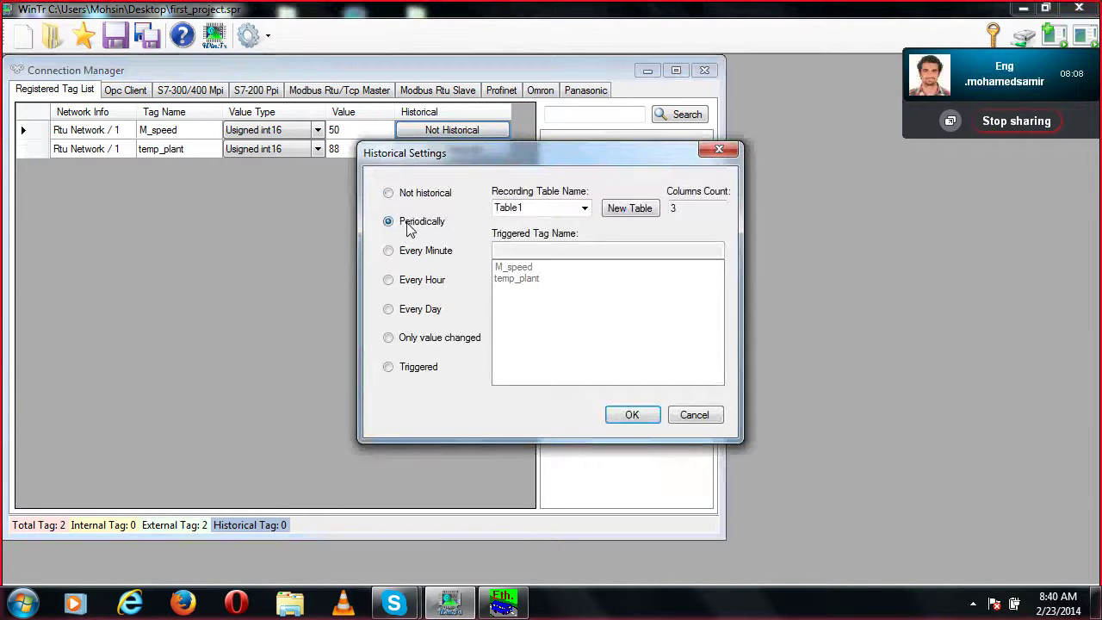
{"action": "left_click", "coordinate": [632, 414]}
Set the temp_plant tag's historical recording to Periodically in Table1.
{"action": "left_click", "coordinate": [447, 149]}
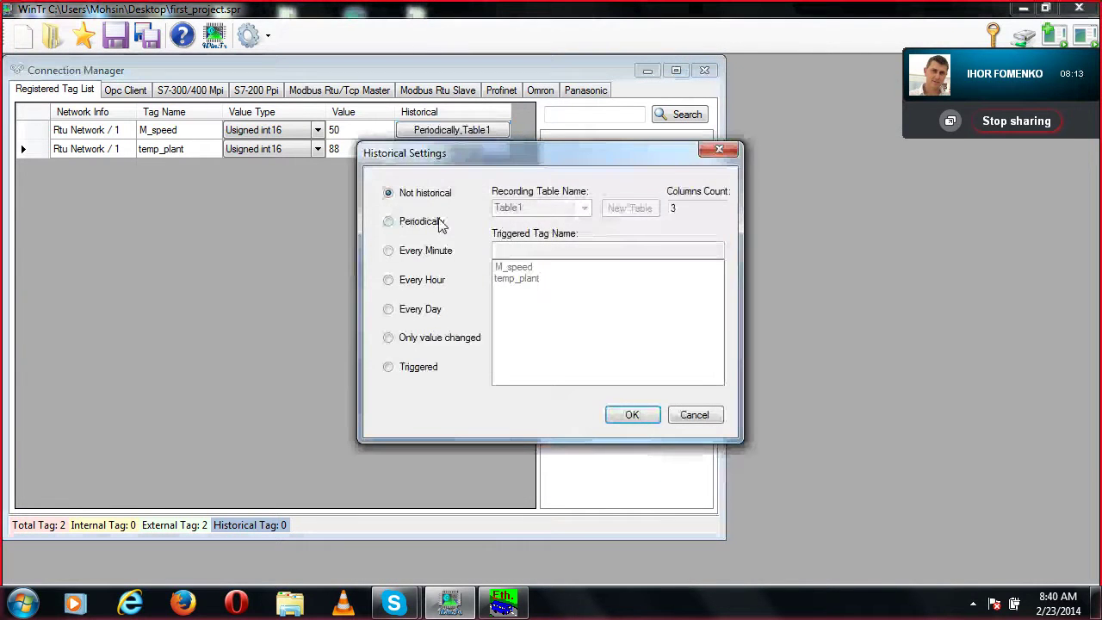
{"action": "left_click", "coordinate": [437, 223]}
{"action": "left_click", "coordinate": [628, 414]}
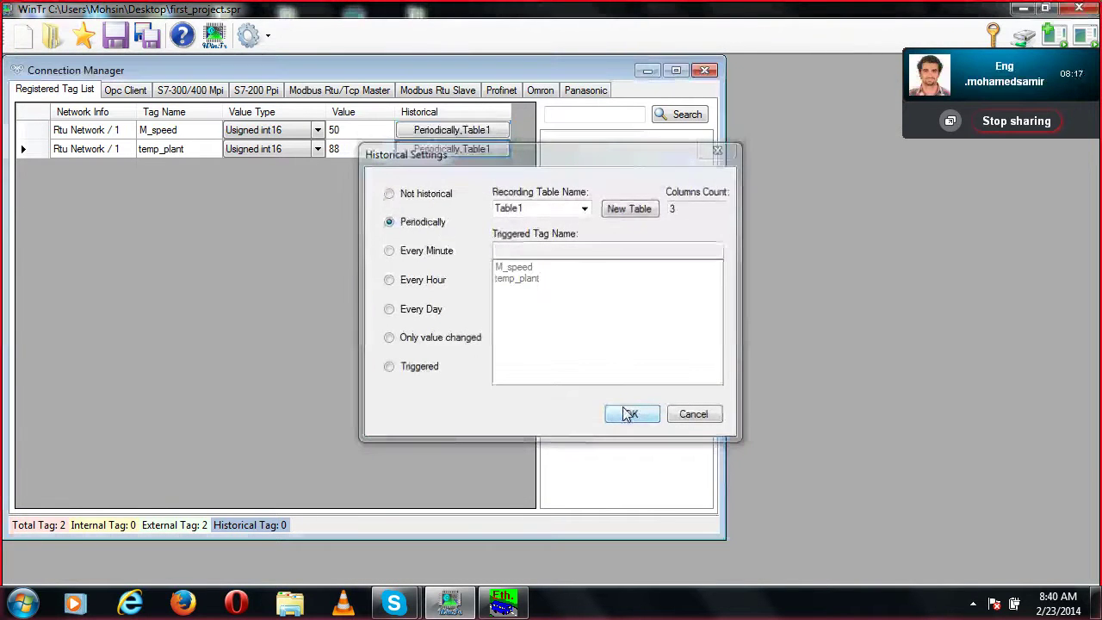
Run SQL Tag Building for the registered tags and close the Connection Manager.
{"action": "right_click", "coordinate": [378, 286]}
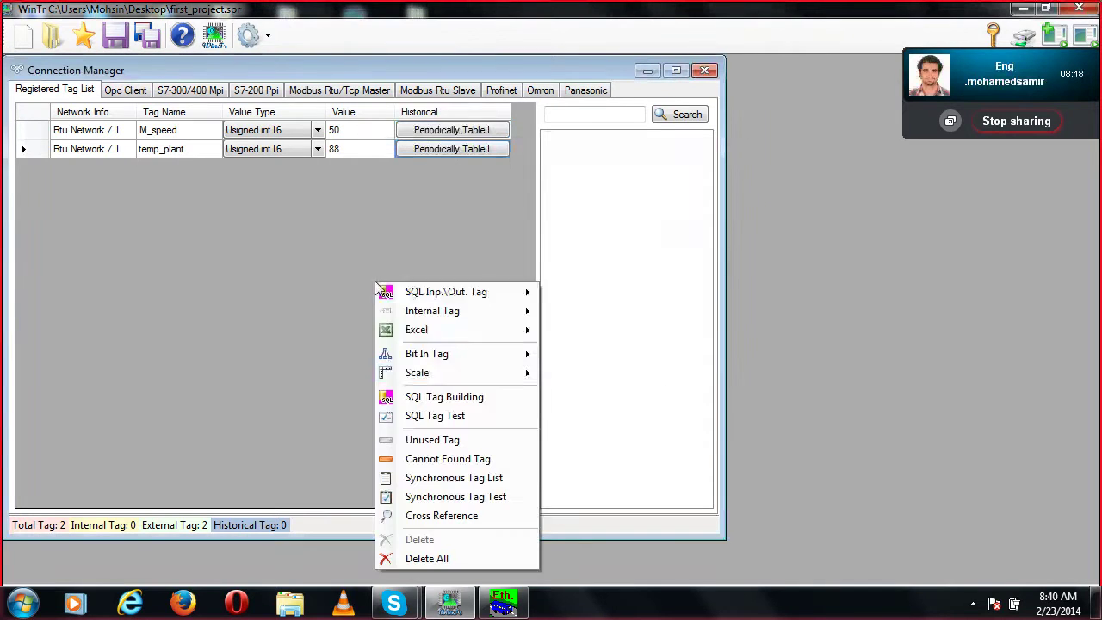
{"action": "left_click", "coordinate": [439, 399]}
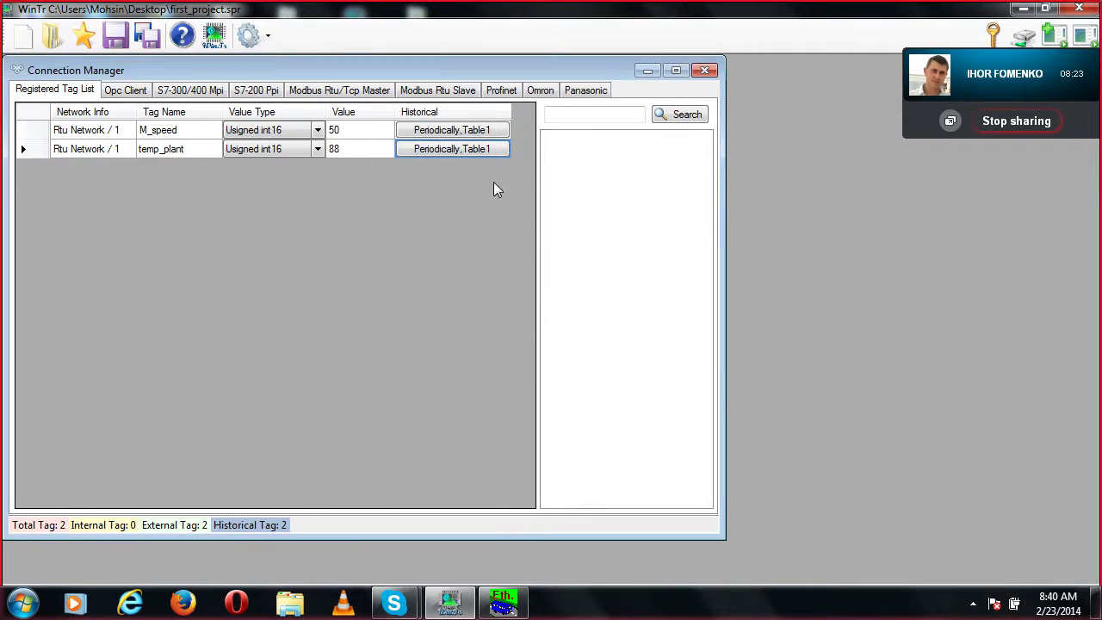
{"action": "left_click", "coordinate": [713, 74]}
{"action": "left_click", "coordinate": [264, 43]}
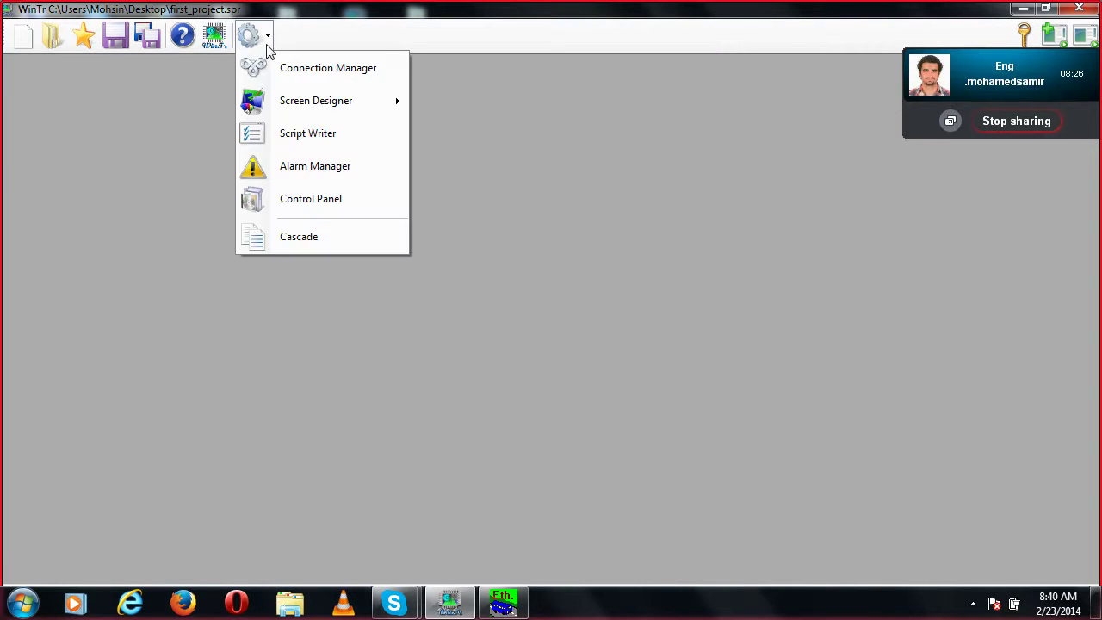
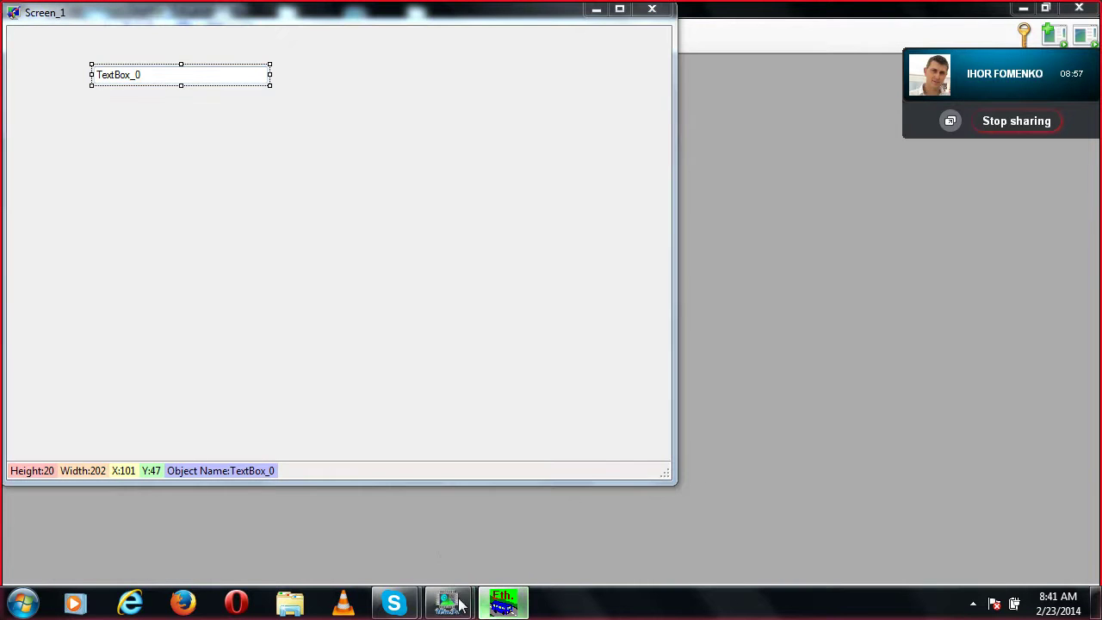
On Screen_1, add a second text box beside TextBox_0, about 265 wide, at about X 405, Y 43.
{"action": "mouse_move", "coordinate": [456, 606]}
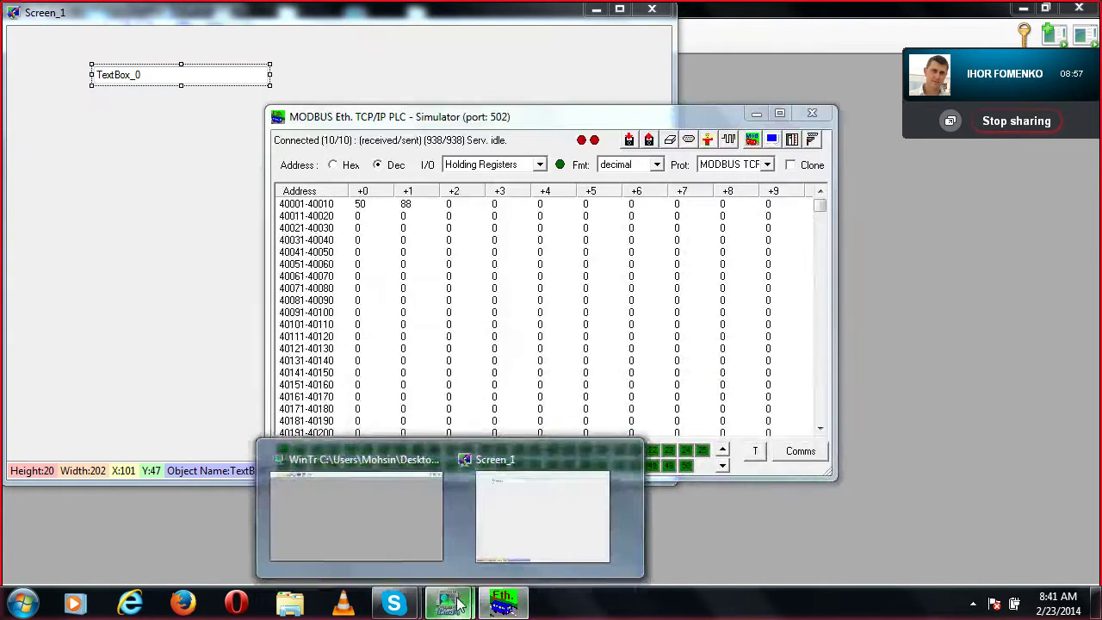
{"action": "left_click", "coordinate": [373, 519]}
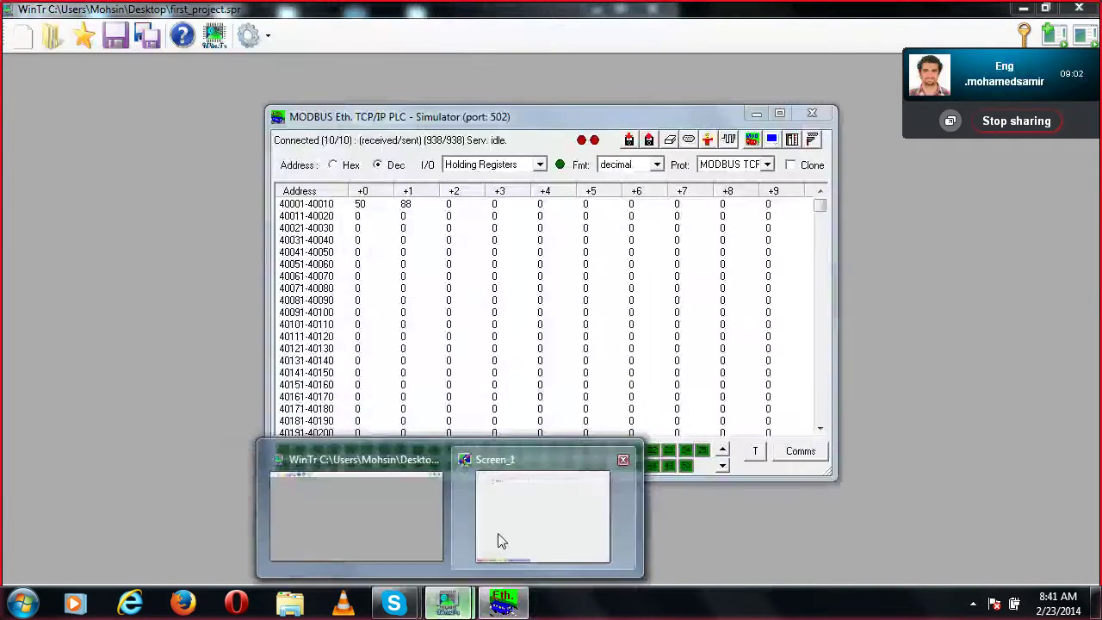
{"action": "left_click", "coordinate": [500, 541]}
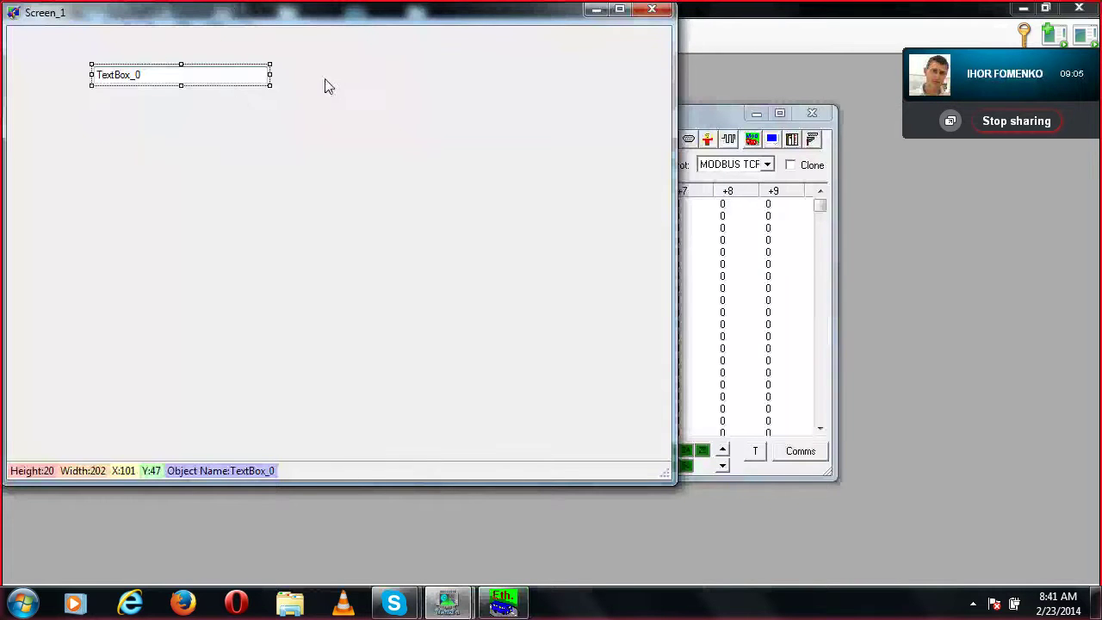
{"action": "right_click", "coordinate": [376, 85]}
{"action": "mouse_move", "coordinate": [405, 93]}
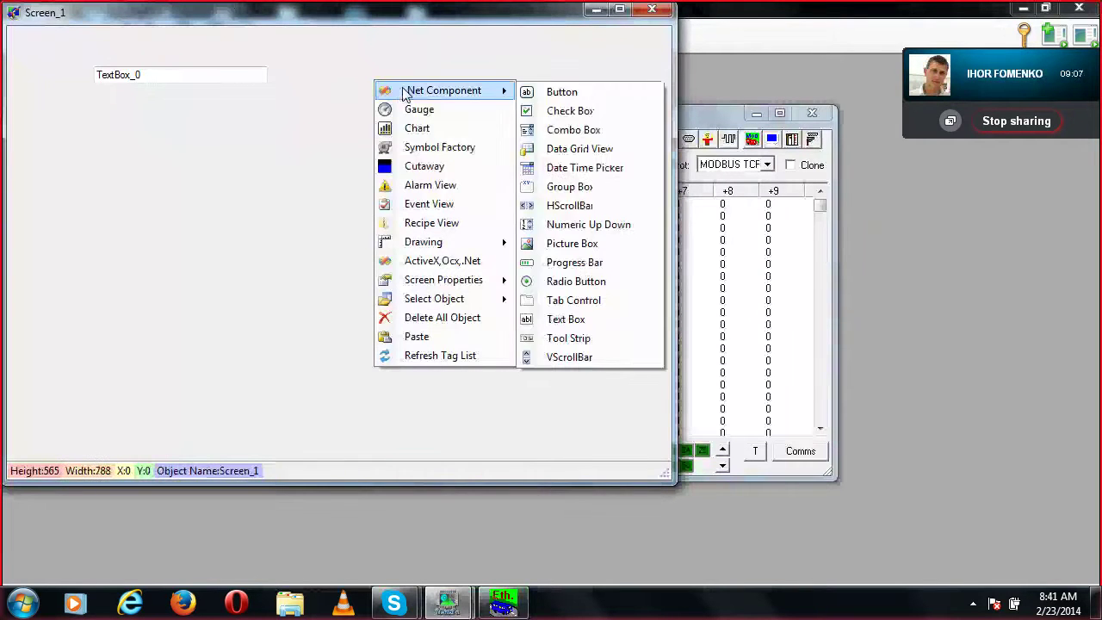
{"action": "left_click", "coordinate": [583, 321]}
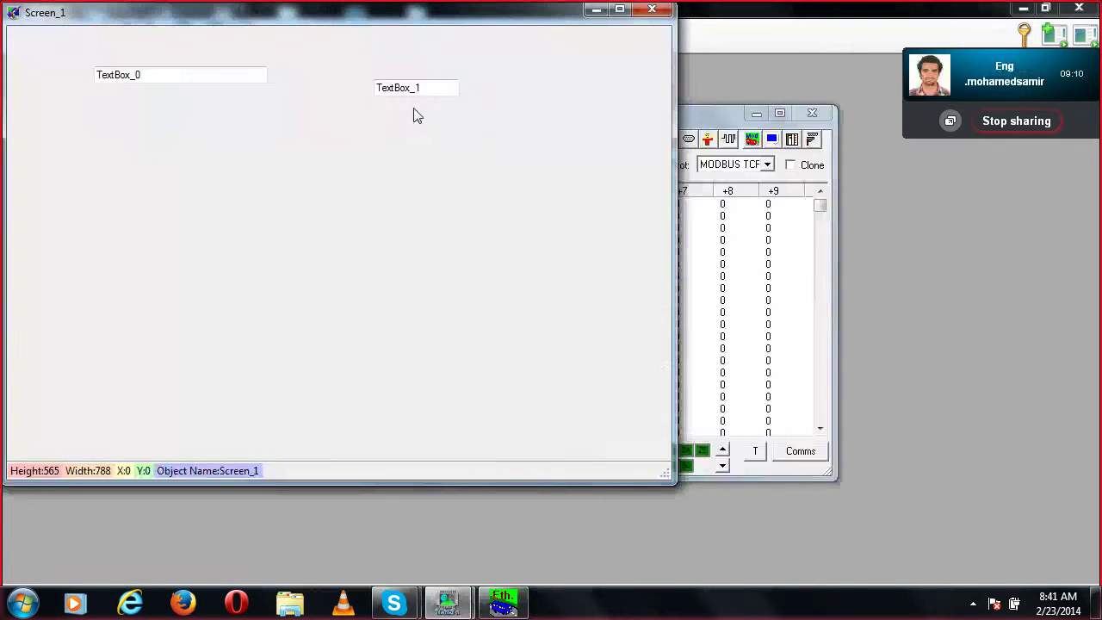
{"action": "left_click", "coordinate": [459, 95]}
{"action": "left_click_drag", "start_coordinate": [464, 86], "coordinate": [608, 87]}
{"action": "left_click_drag", "start_coordinate": [447, 91], "coordinate": [422, 62]}
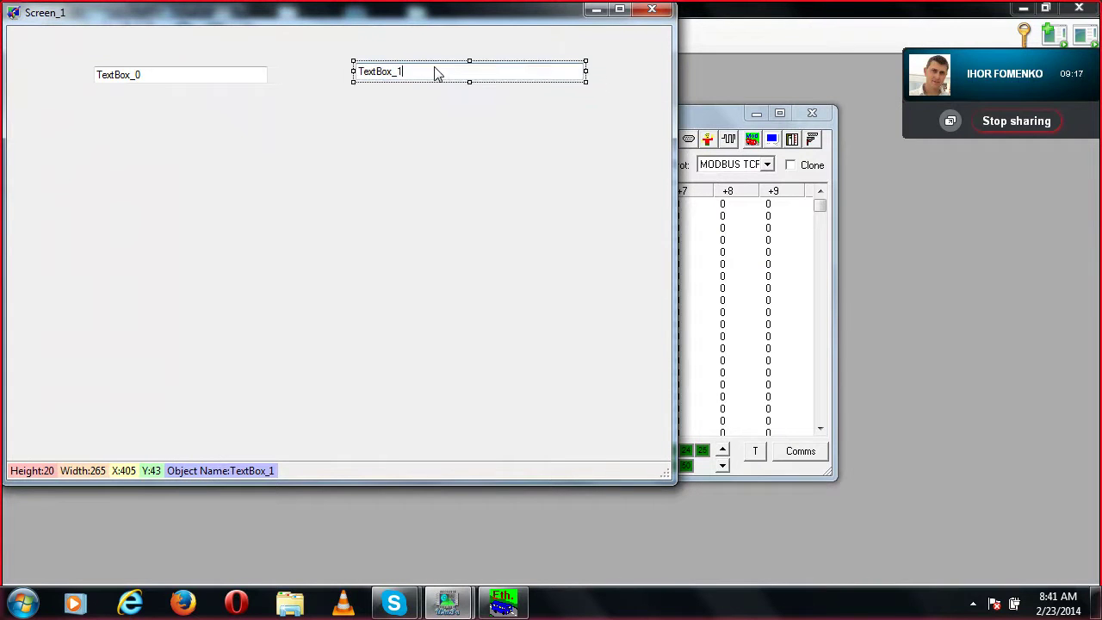
Link the value of TextBox_0 to the M_speed tag.
{"action": "left_click", "coordinate": [255, 124]}
{"action": "right_click", "coordinate": [178, 77]}
{"action": "mouse_move", "coordinate": [187, 89]}
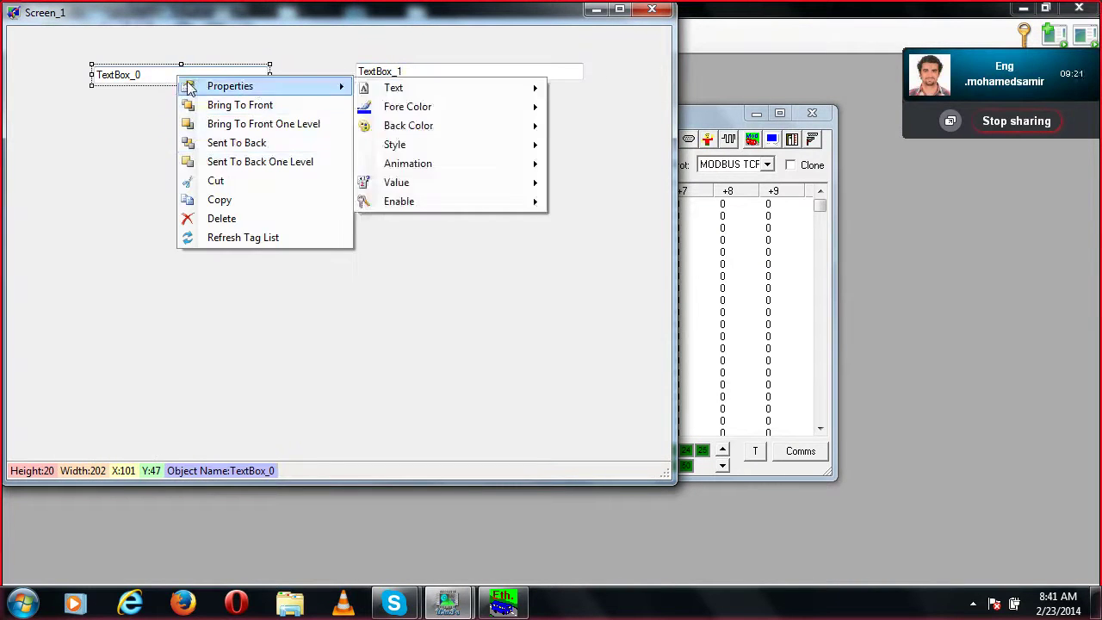
{"action": "mouse_move", "coordinate": [472, 187]}
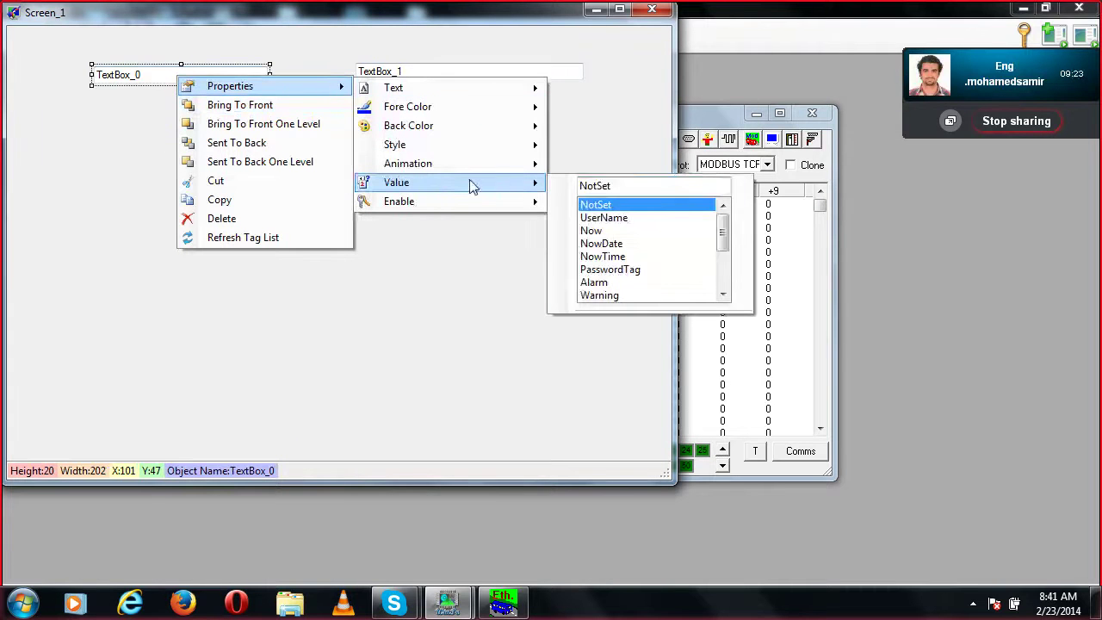
{"action": "left_click_drag", "start_coordinate": [721, 238], "coordinate": [683, 286]}
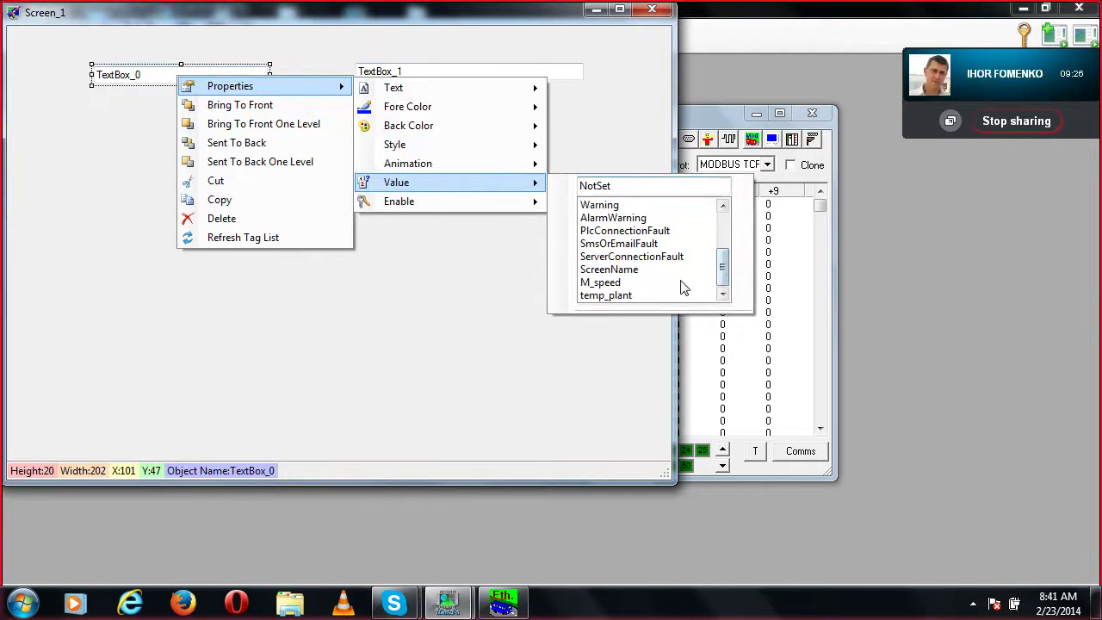
{"action": "left_click", "coordinate": [617, 287]}
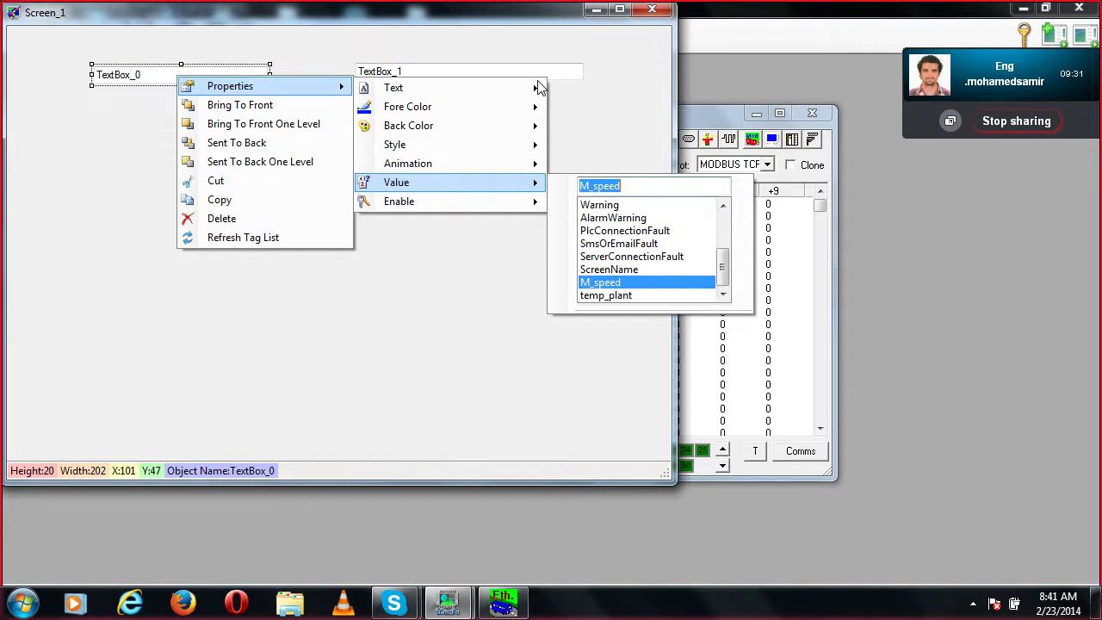
{"action": "mouse_move", "coordinate": [539, 87]}
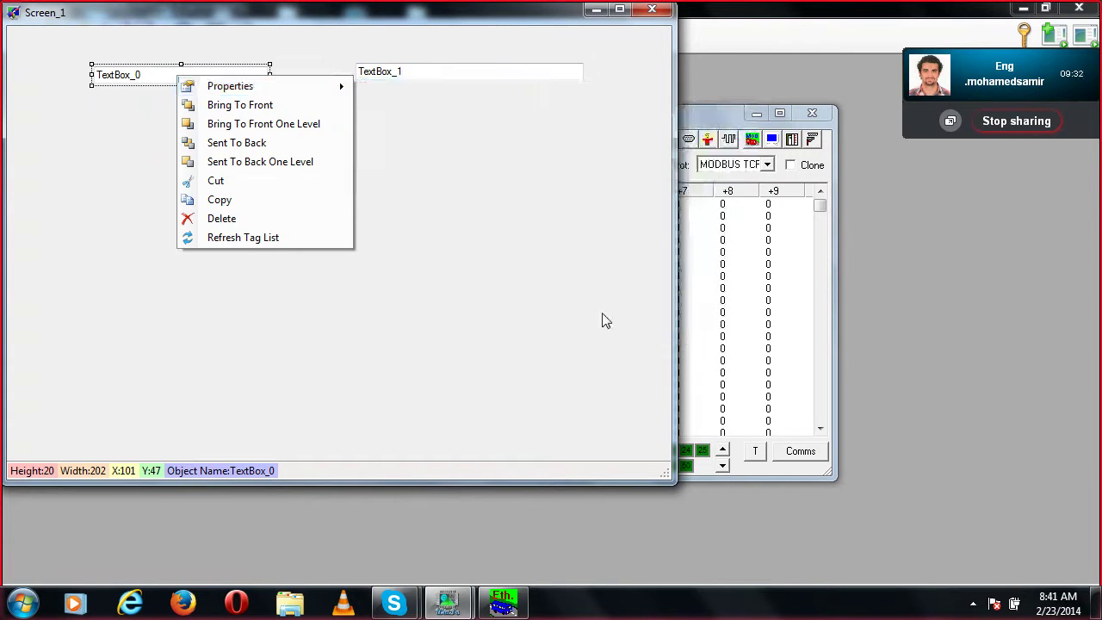
Link the value of TextBox_1 to the temp_plant tag.
{"action": "left_click", "coordinate": [451, 73]}
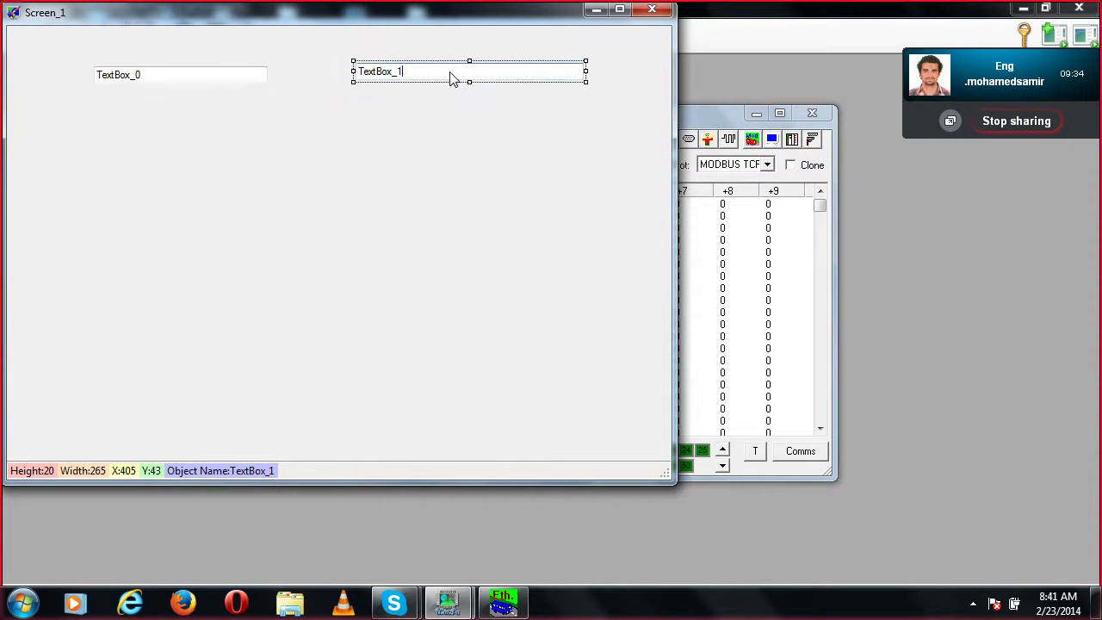
{"action": "right_click", "coordinate": [452, 74]}
{"action": "mouse_move", "coordinate": [568, 82]}
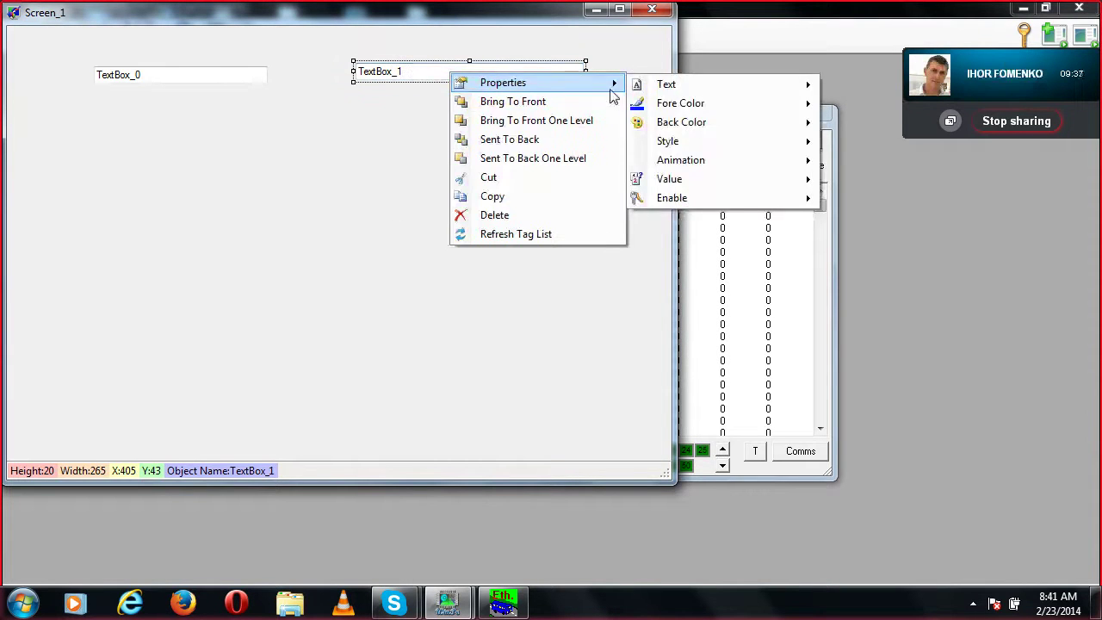
{"action": "mouse_move", "coordinate": [723, 179]}
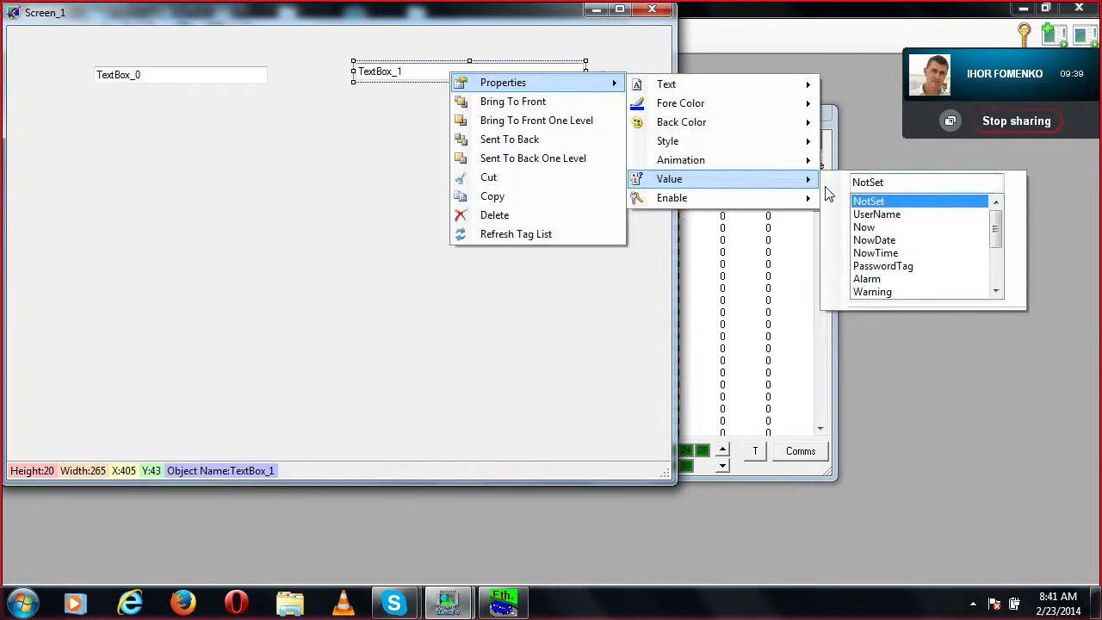
{"action": "left_click_drag", "start_coordinate": [997, 243], "coordinate": [993, 302]}
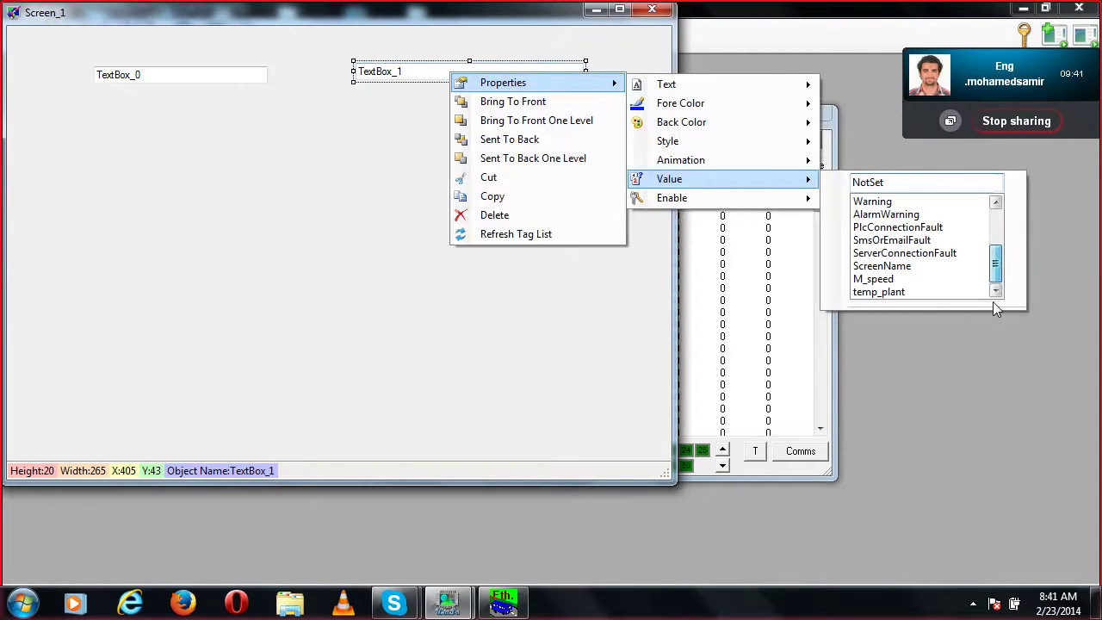
{"action": "left_click", "coordinate": [878, 293]}
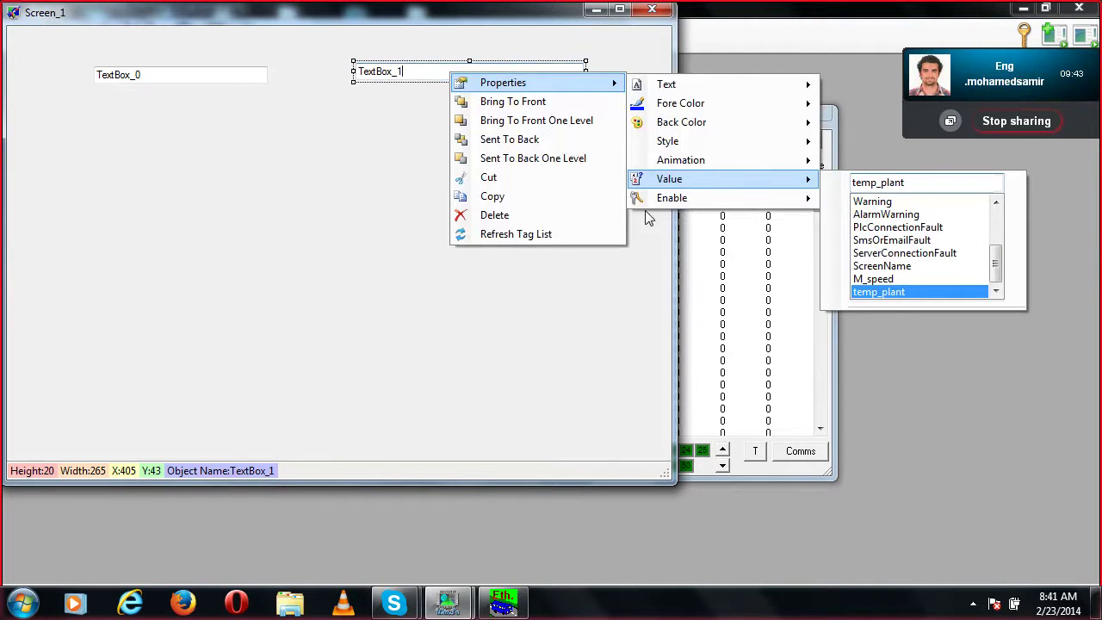
{"action": "left_click", "coordinate": [219, 248]}
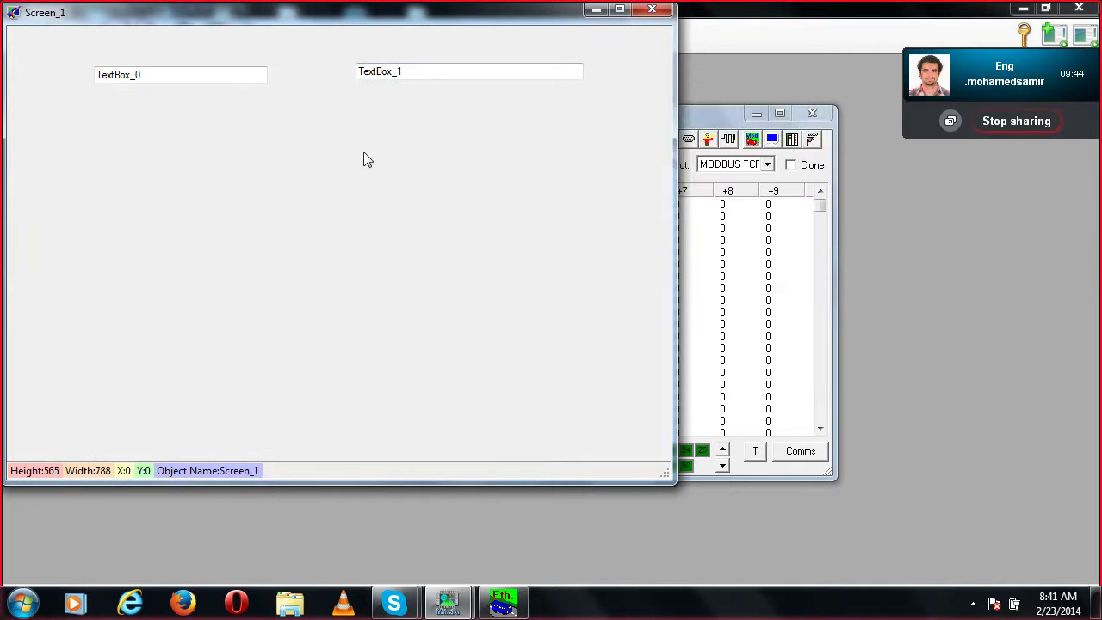
Add a gauge below TextBox_0, enlarge it to about 264 by 174, and place it at about X 47, Y 146.
{"action": "right_click", "coordinate": [207, 201]}
{"action": "mouse_move", "coordinate": [243, 215]}
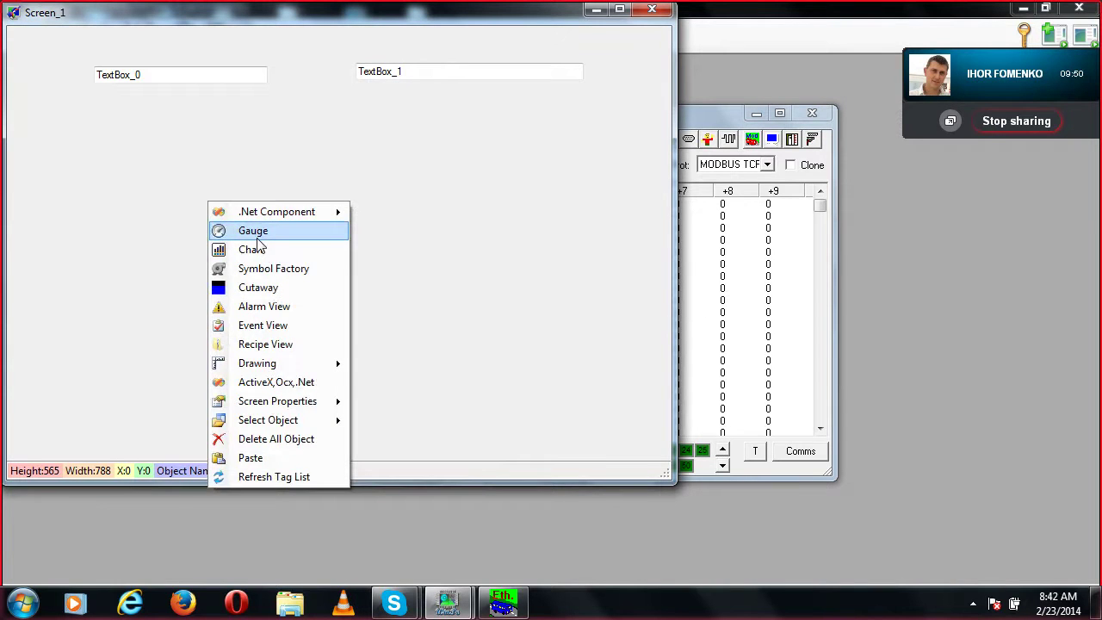
{"action": "left_click", "coordinate": [257, 235]}
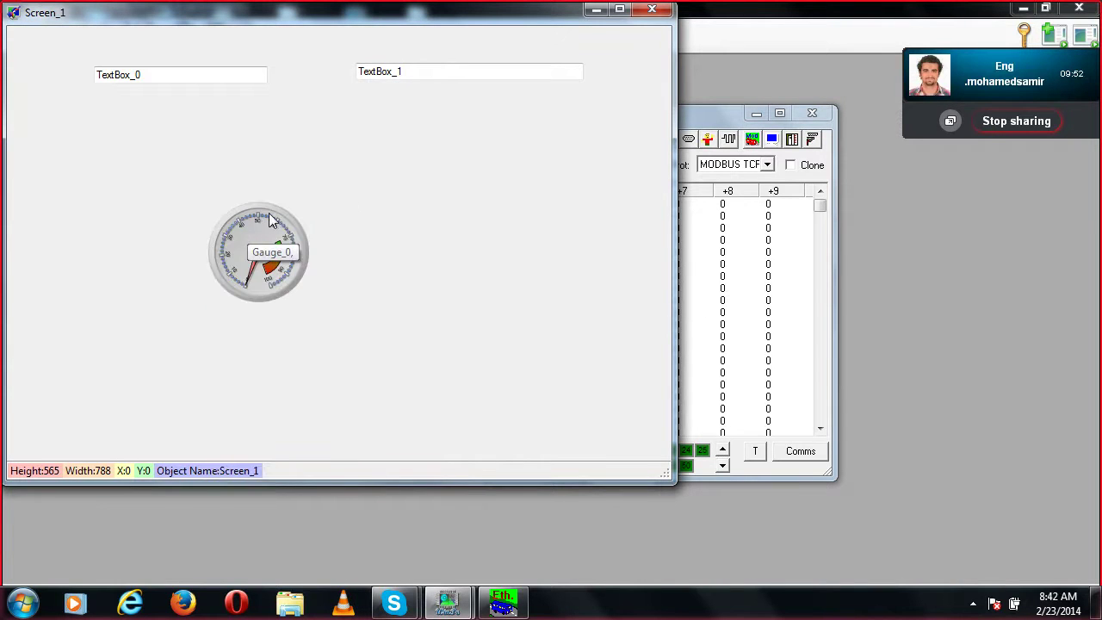
{"action": "left_click", "coordinate": [259, 225]}
{"action": "left_click_drag", "start_coordinate": [258, 152], "coordinate": [258, 151]}
{"action": "left_click_drag", "start_coordinate": [205, 229], "coordinate": [79, 229]}
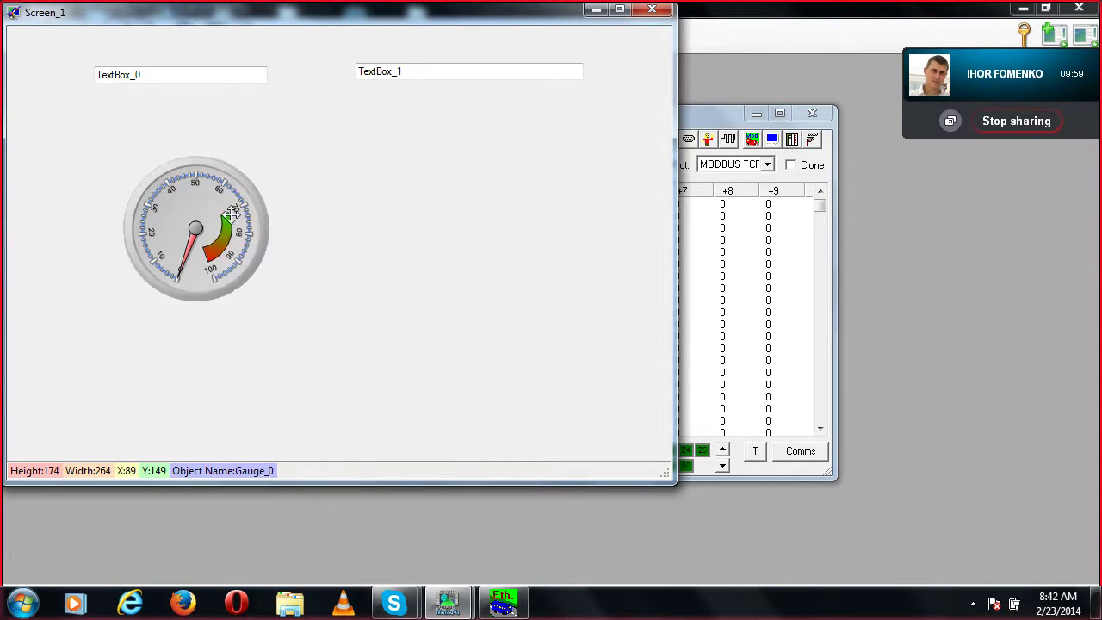
{"action": "left_click_drag", "start_coordinate": [230, 214], "coordinate": [194, 211]}
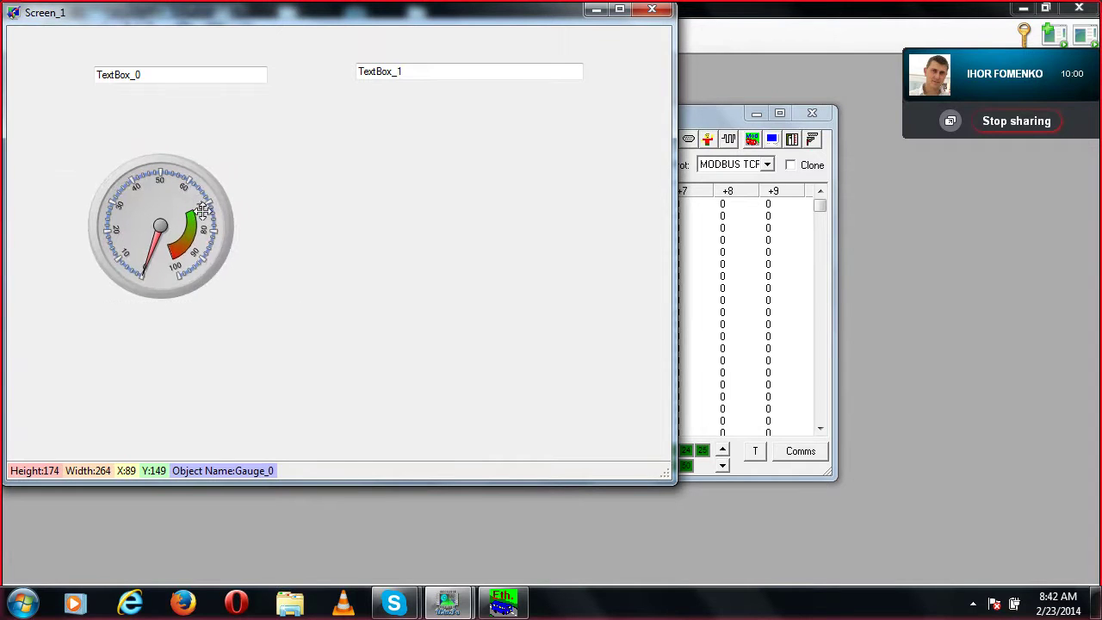
Add a second gauge below TextBox_1, enlarge it to about 216 by 188, and place it at about X 422, Y 143.
{"action": "right_click", "coordinate": [431, 186]}
{"action": "left_click", "coordinate": [470, 207]}
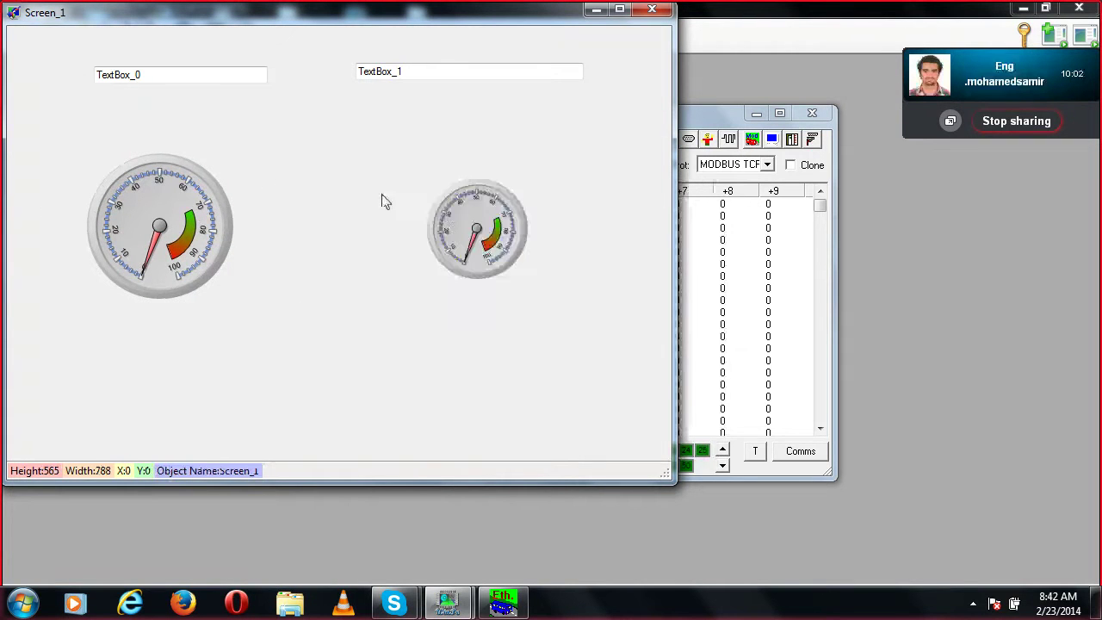
{"action": "left_click", "coordinate": [455, 214]}
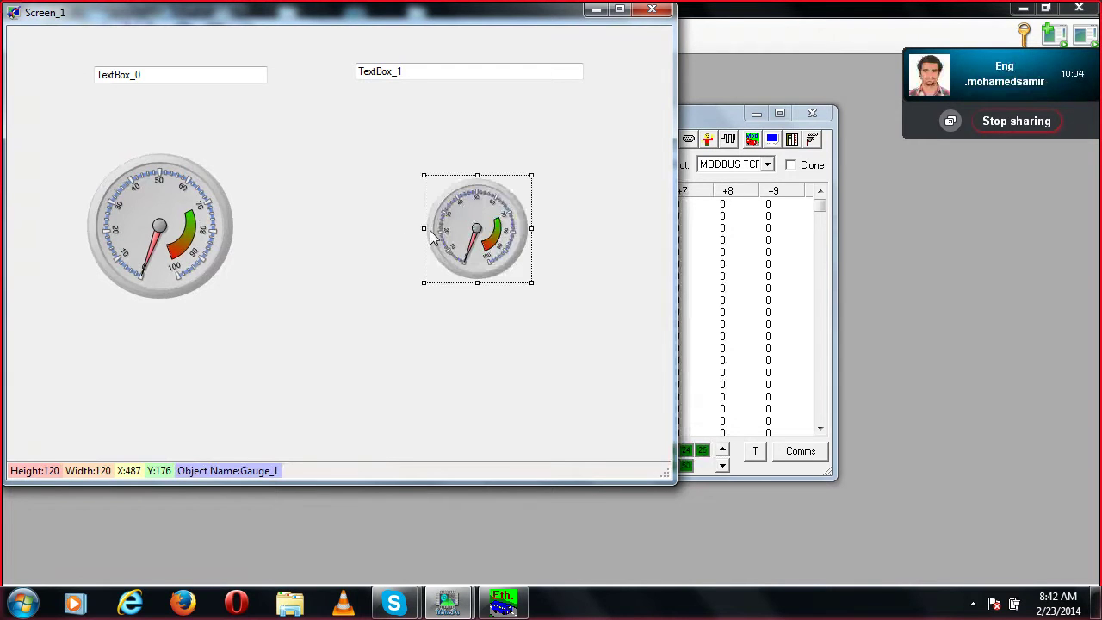
{"action": "left_click_drag", "start_coordinate": [422, 229], "coordinate": [341, 229]}
{"action": "left_click_drag", "start_coordinate": [435, 175], "coordinate": [440, 158]}
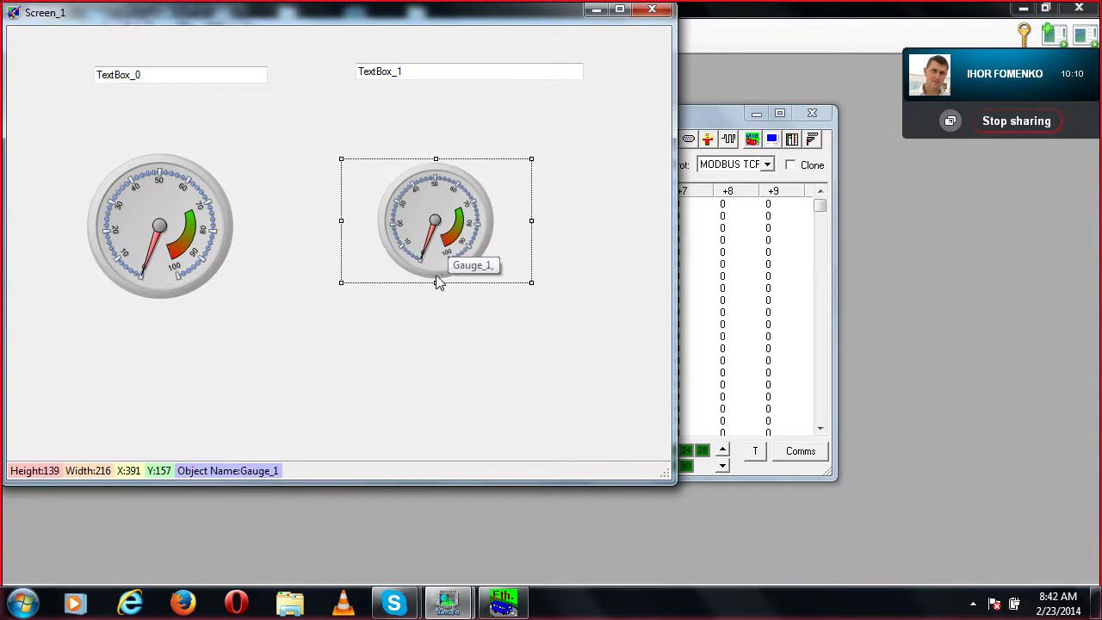
{"action": "left_click_drag", "start_coordinate": [435, 285], "coordinate": [458, 324]}
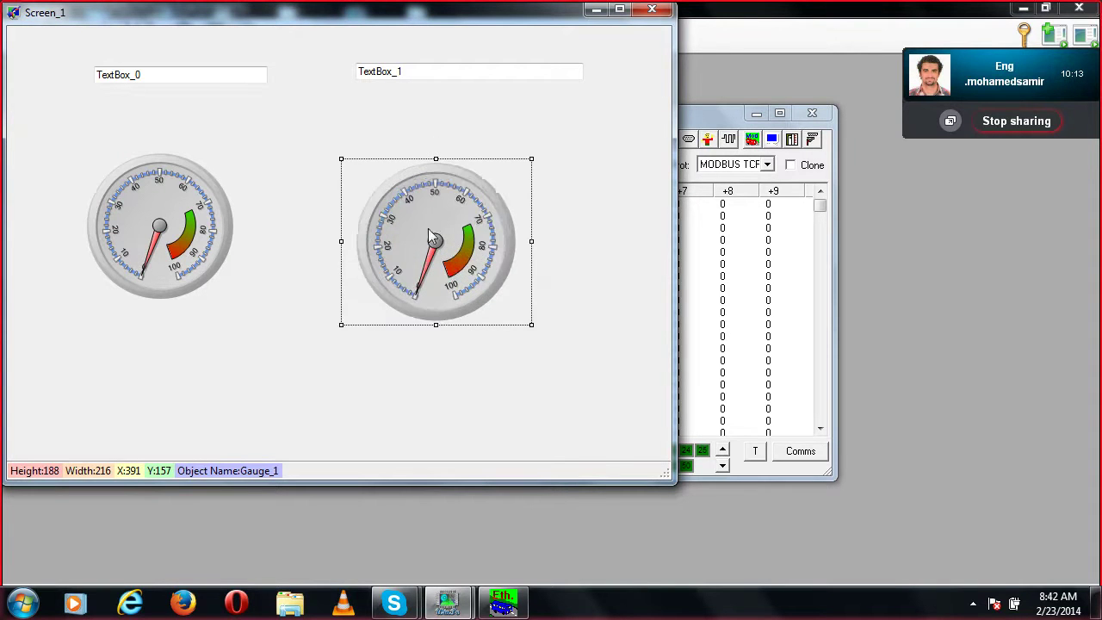
{"action": "left_click", "coordinate": [456, 216]}
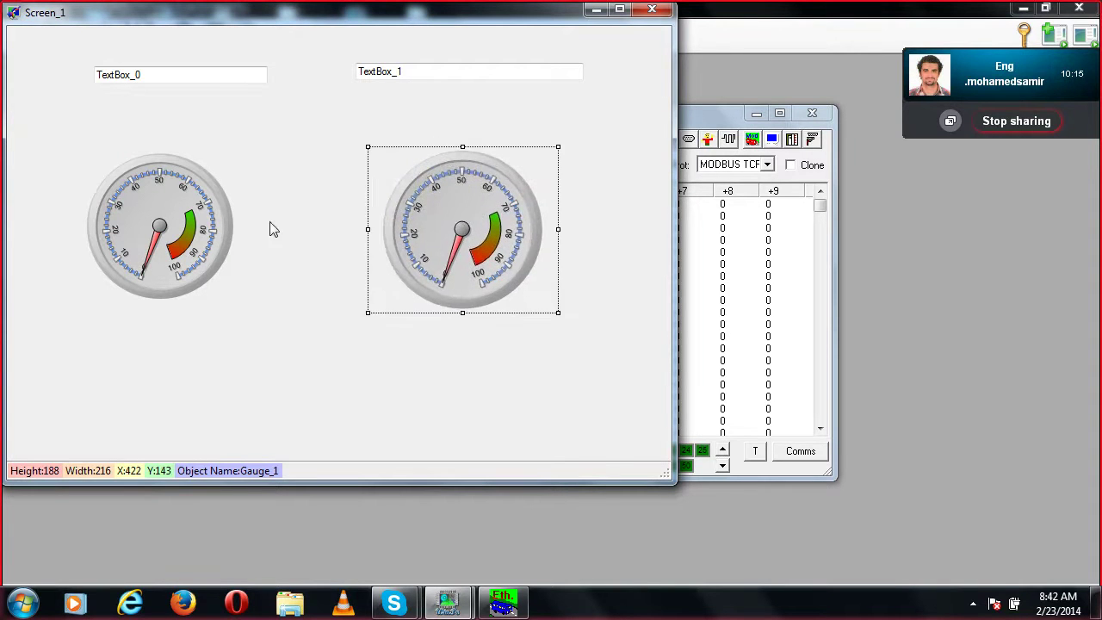
Enable the glass effect on the gauge frame of the gauge below TextBox_0 using the Gauge Wizard.
{"action": "right_click", "coordinate": [218, 226]}
{"action": "mouse_move", "coordinate": [362, 229]}
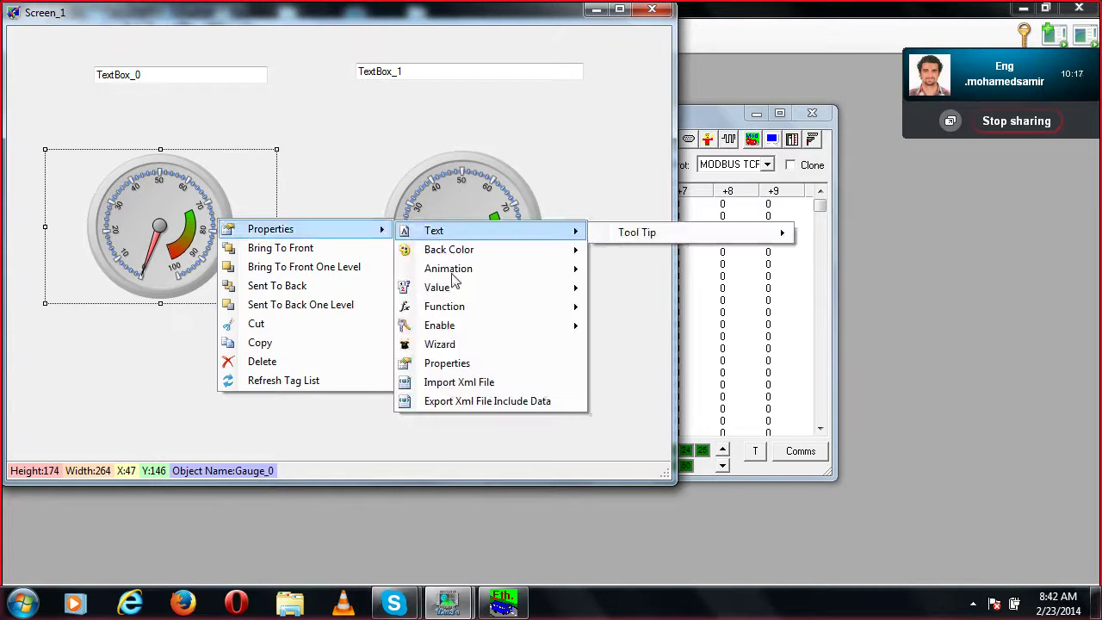
{"action": "mouse_move", "coordinate": [458, 288]}
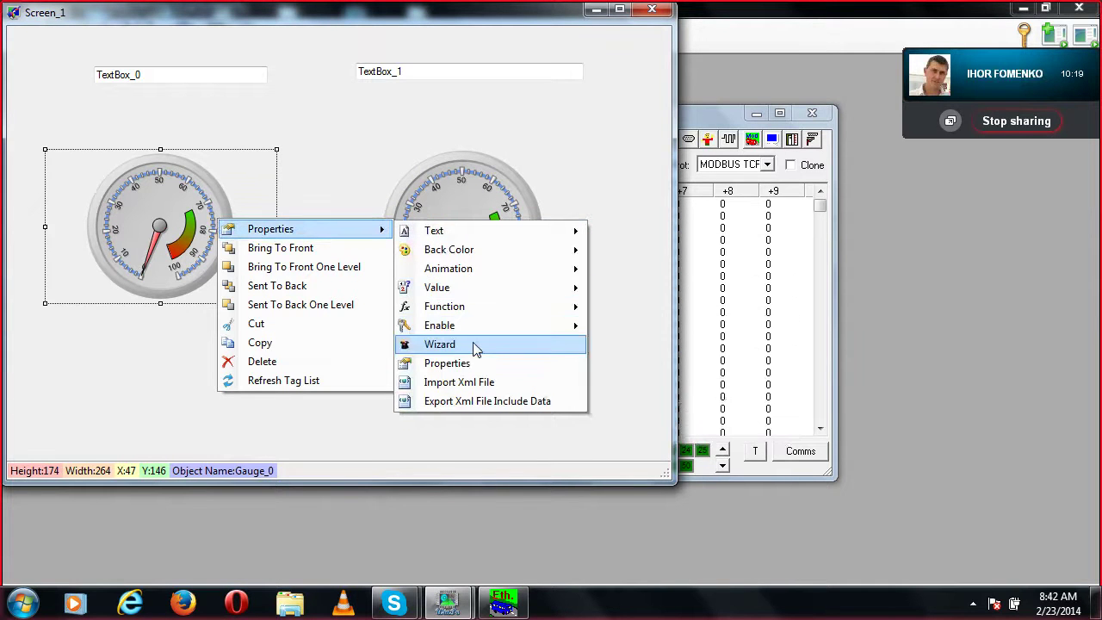
{"action": "left_click", "coordinate": [475, 345]}
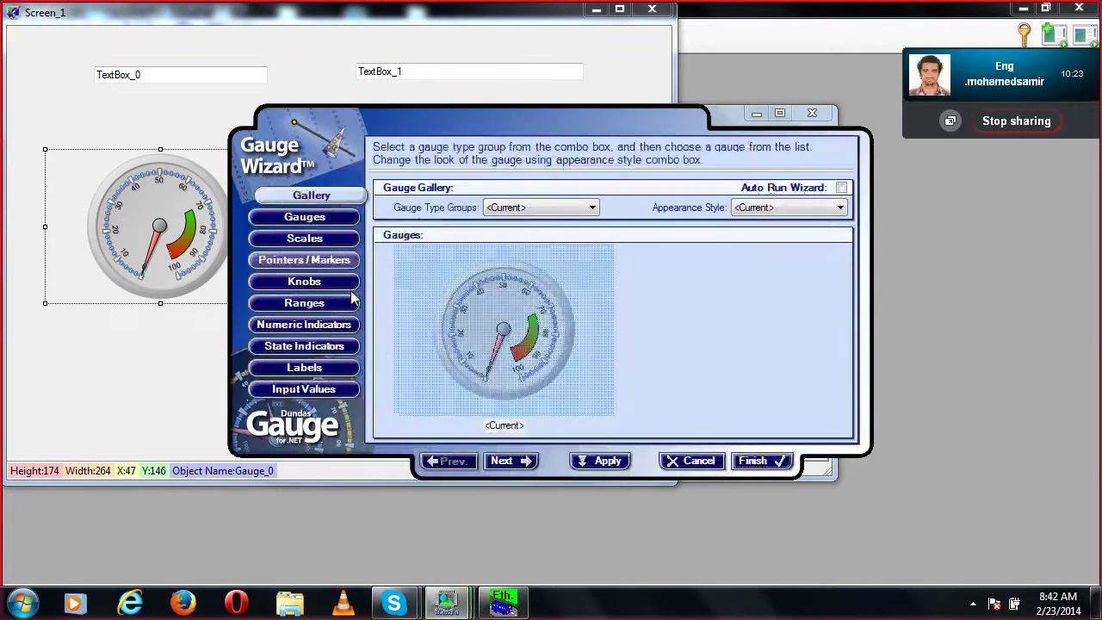
{"action": "left_click", "coordinate": [341, 218]}
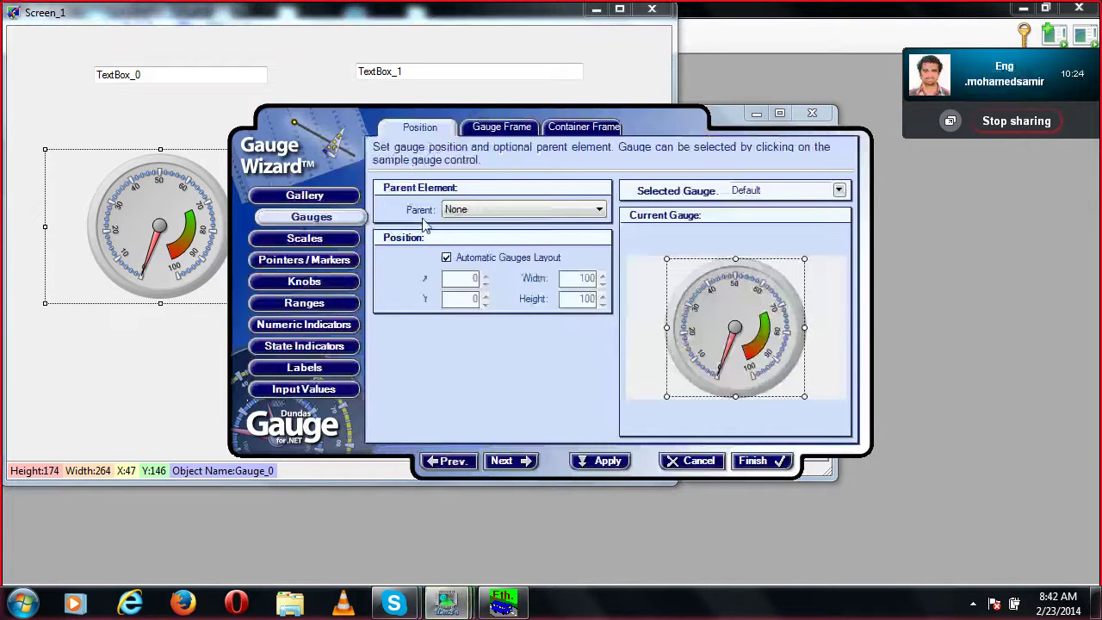
{"action": "left_click", "coordinate": [500, 132]}
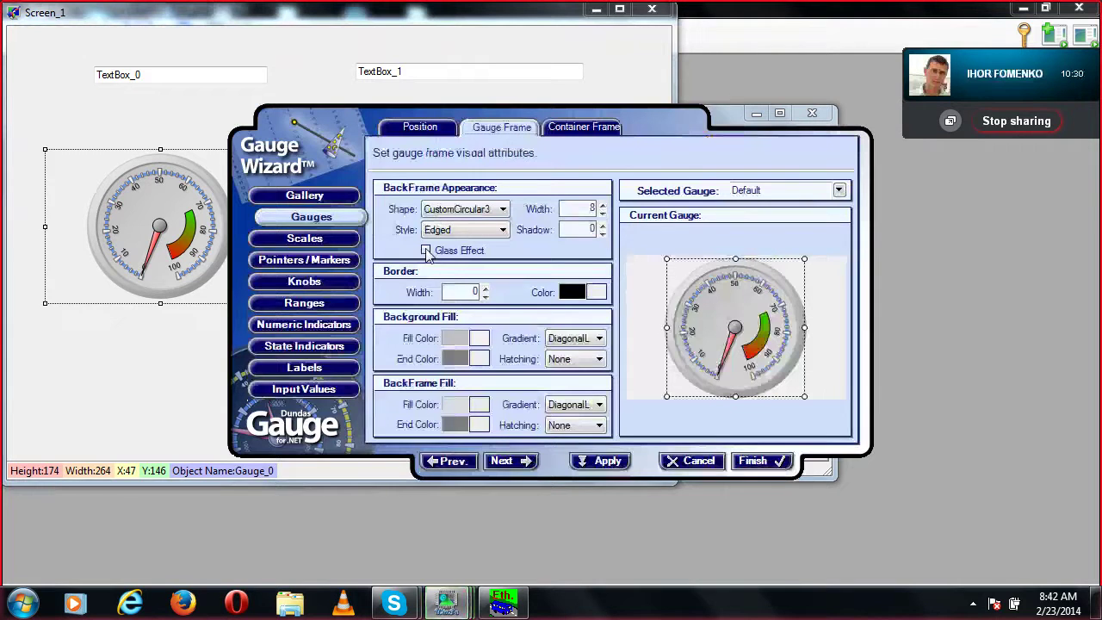
{"action": "left_click", "coordinate": [425, 250]}
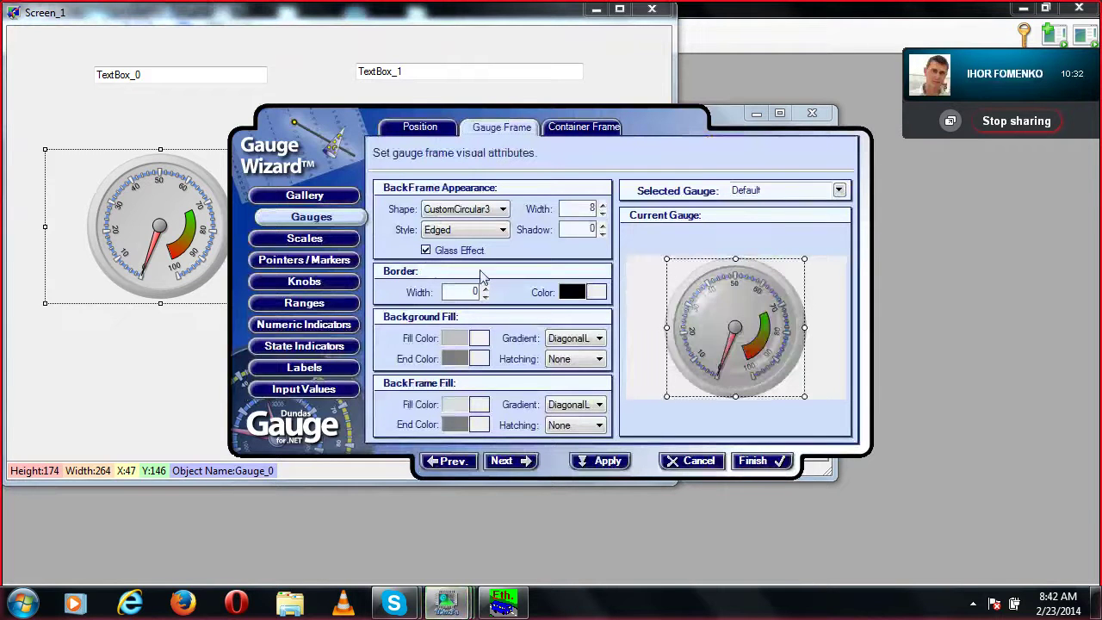
{"action": "left_click", "coordinate": [598, 467]}
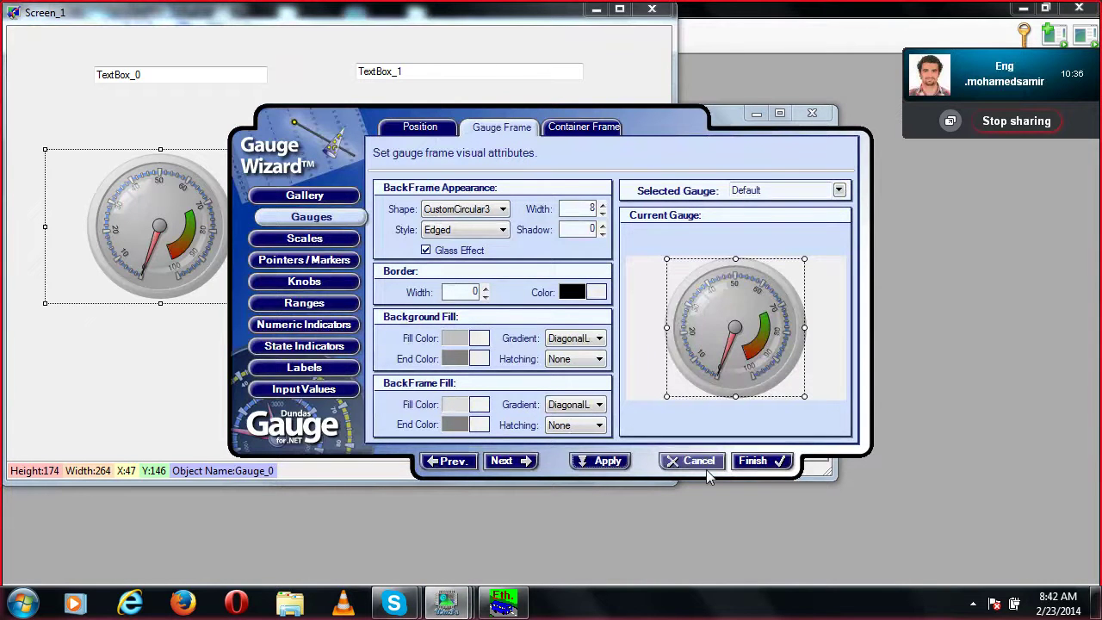
{"action": "left_click", "coordinate": [770, 463]}
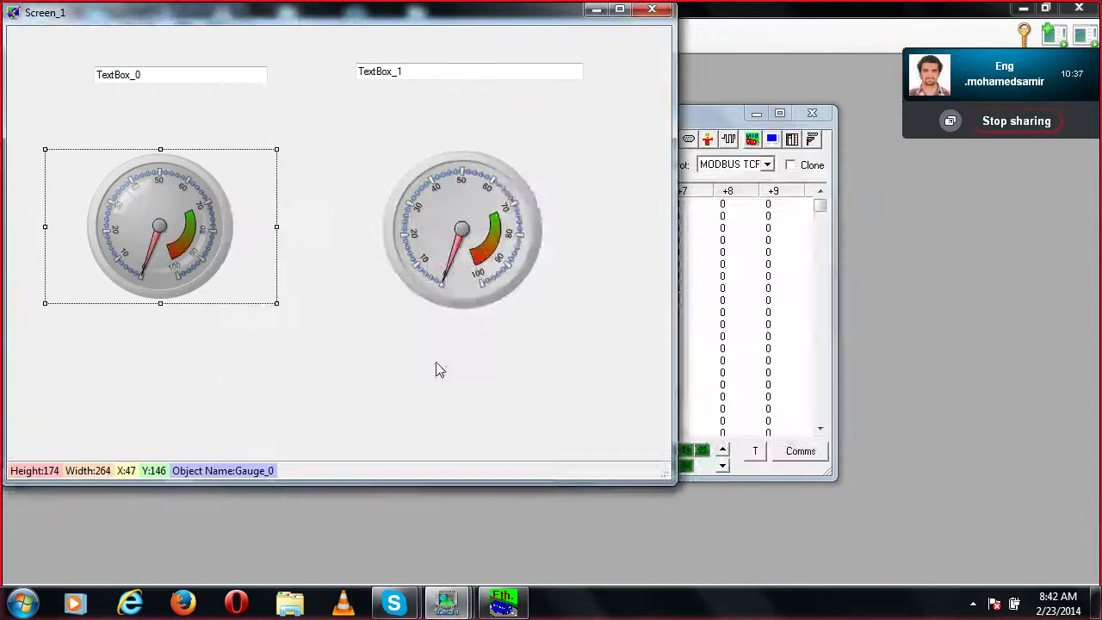
Enable the glass effect on the gauge frame of the gauge below TextBox_1 using the Gauge Wizard.
{"action": "right_click", "coordinate": [455, 253]}
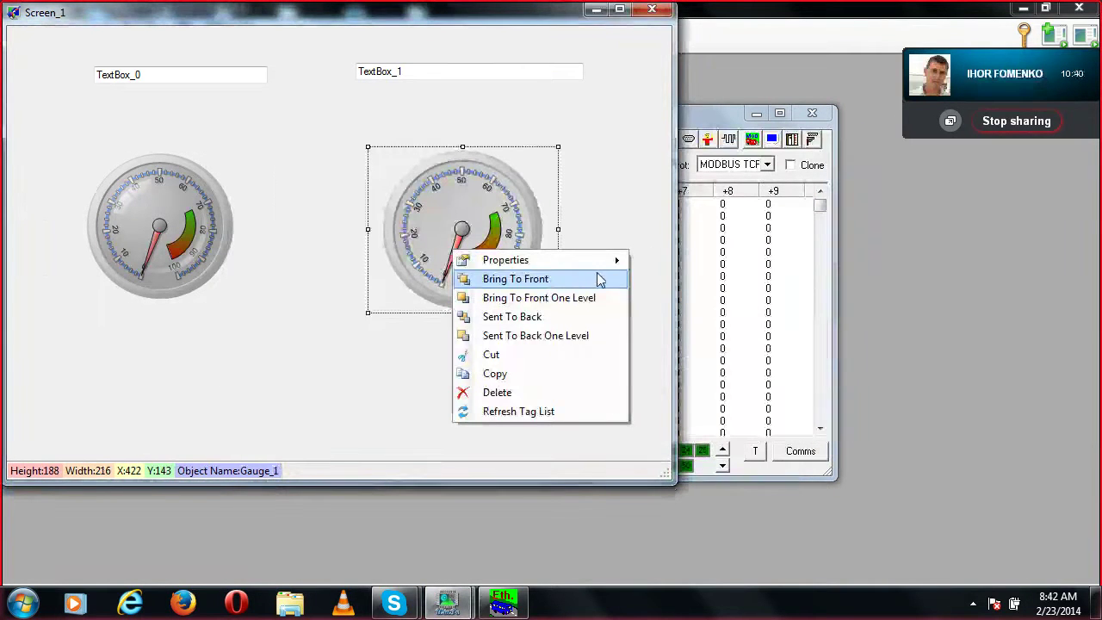
{"action": "mouse_move", "coordinate": [600, 267]}
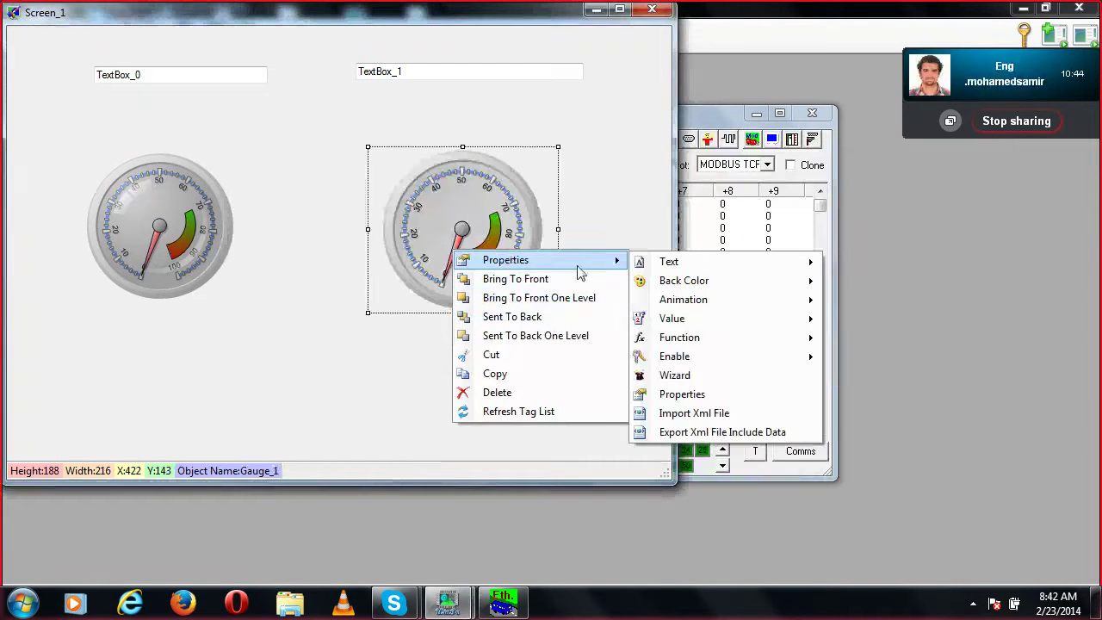
{"action": "left_click", "coordinate": [684, 376]}
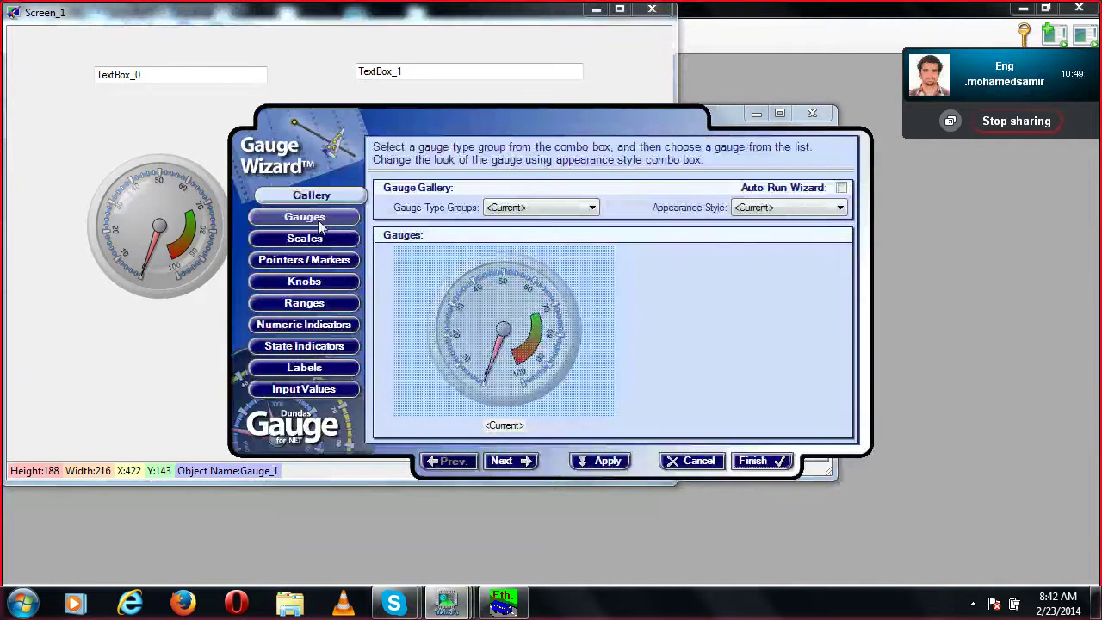
{"action": "left_click", "coordinate": [319, 222]}
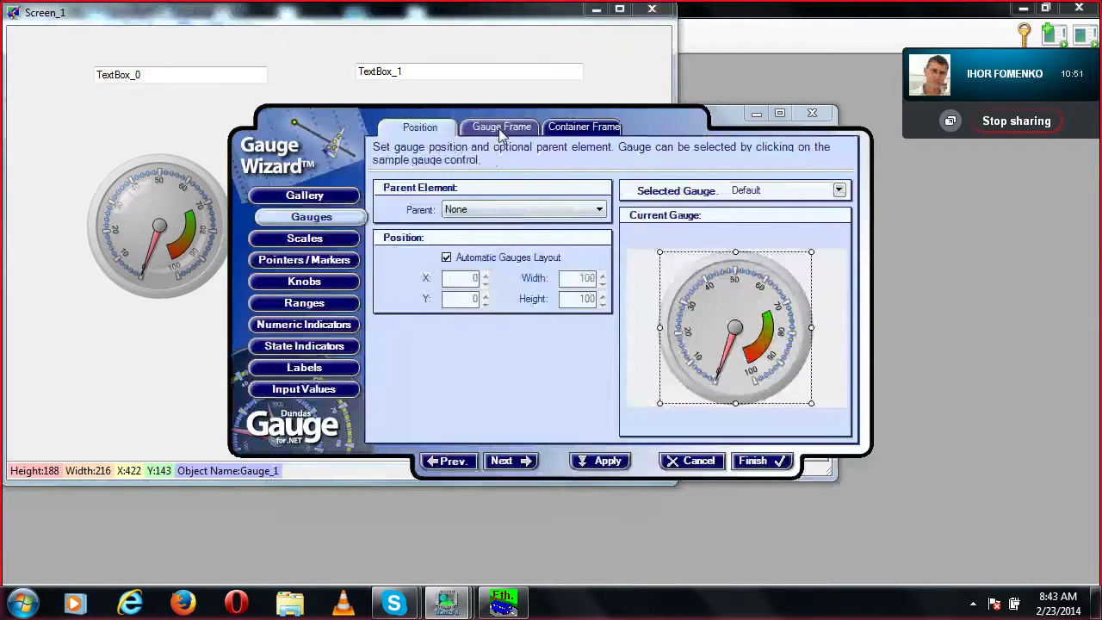
{"action": "left_click", "coordinate": [498, 128]}
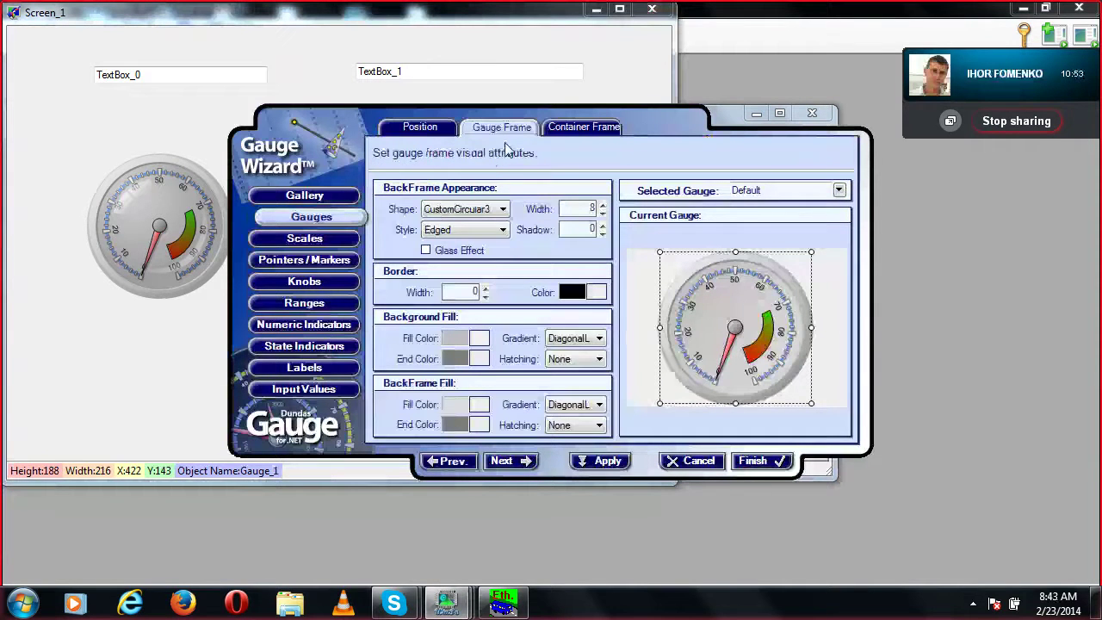
{"action": "left_click", "coordinate": [425, 249]}
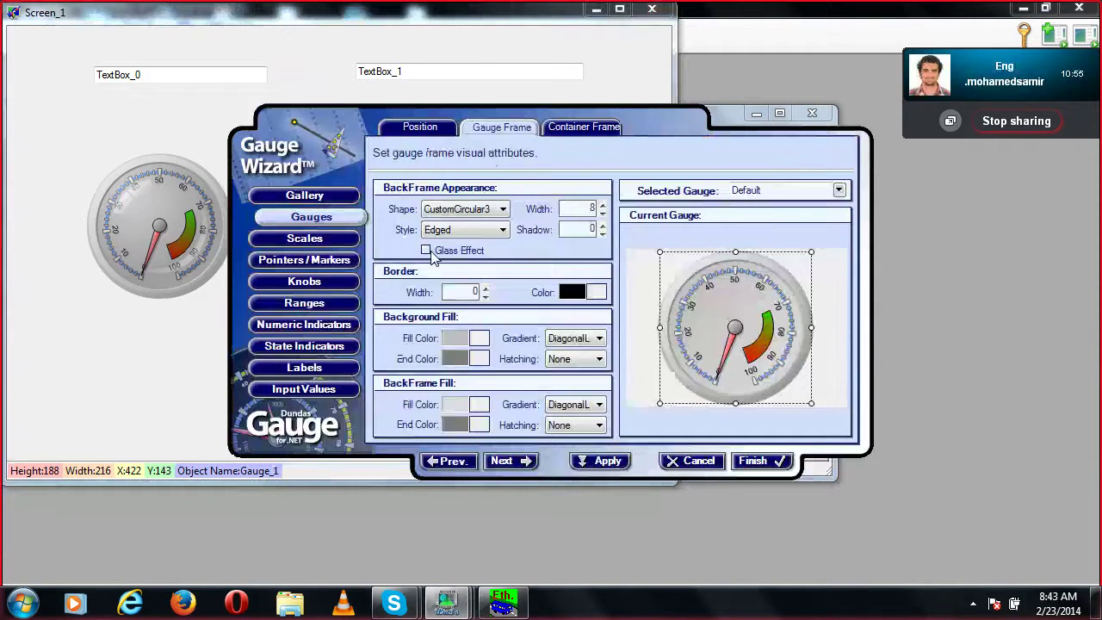
{"action": "left_click", "coordinate": [606, 462]}
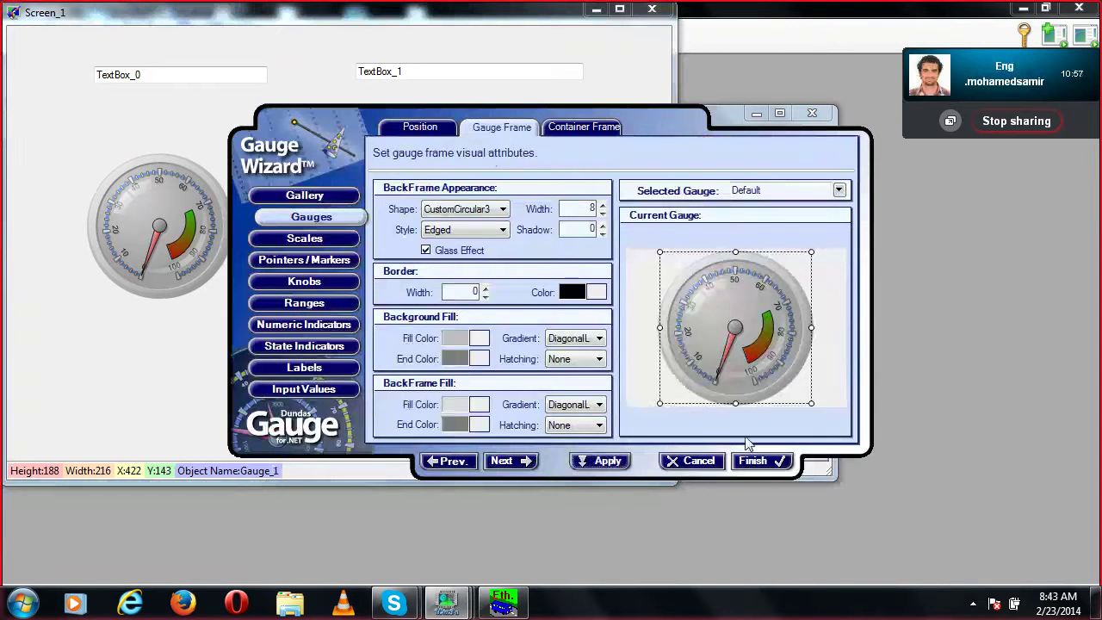
{"action": "left_click", "coordinate": [780, 463]}
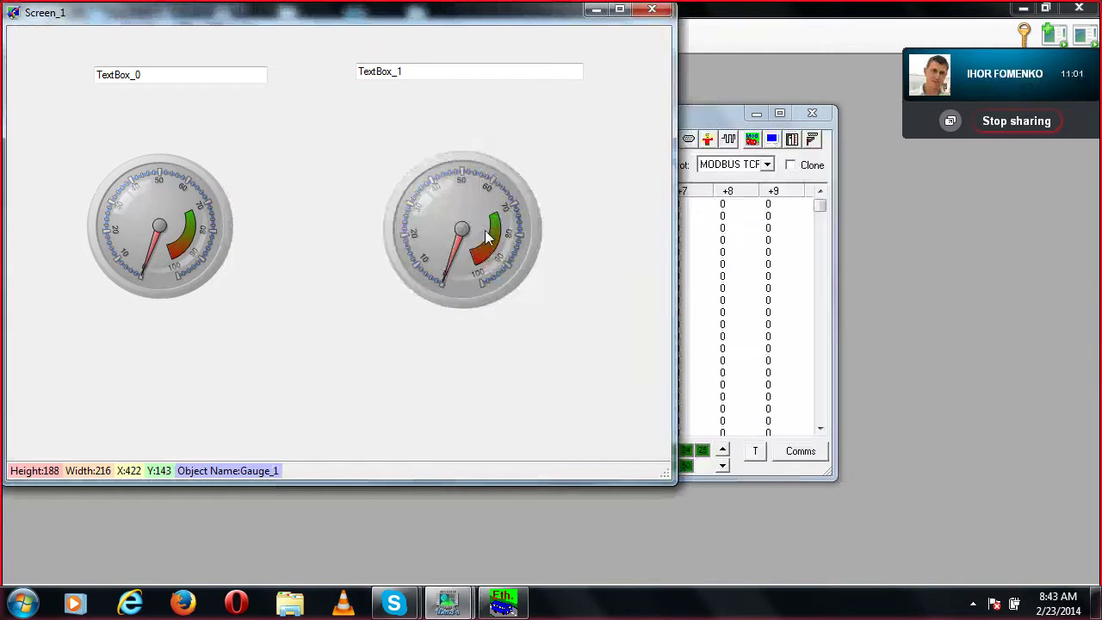
{"action": "left_click", "coordinate": [306, 319]}
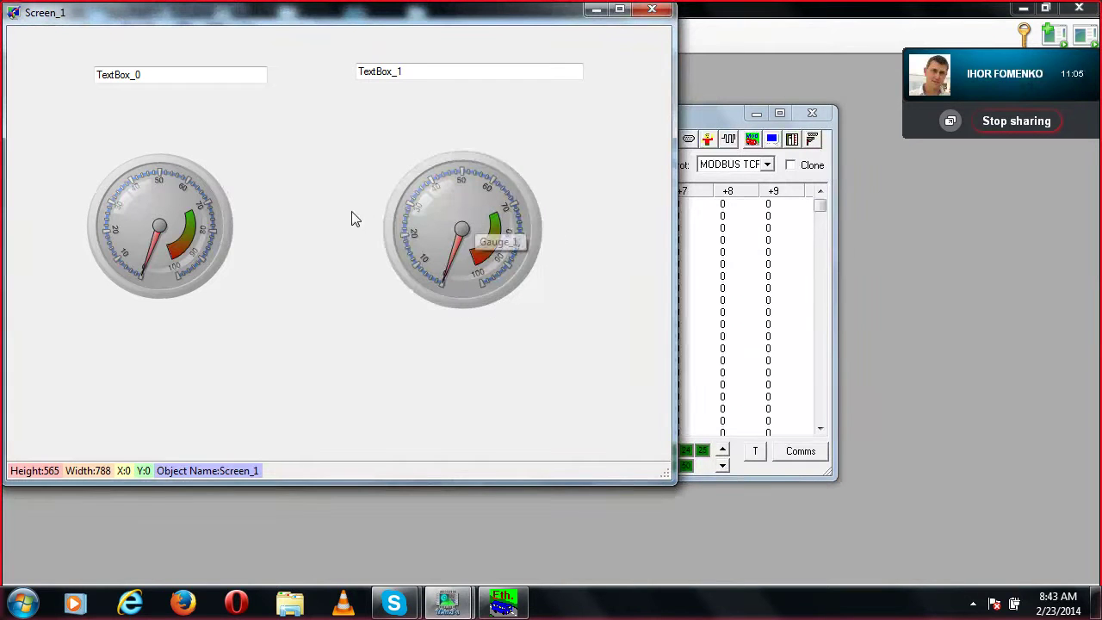
Enlarge the gauge below TextBox_0 to a height of about 201 and the one below TextBox_1 to about 209.
{"action": "left_click", "coordinate": [150, 270]}
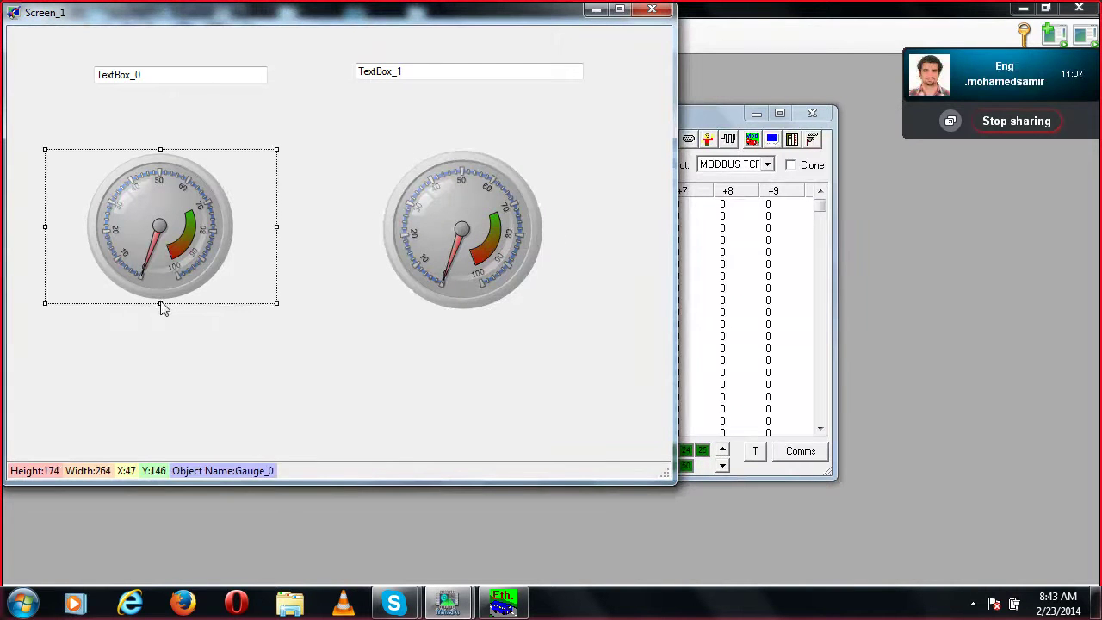
{"action": "left_click_drag", "start_coordinate": [159, 308], "coordinate": [156, 323]}
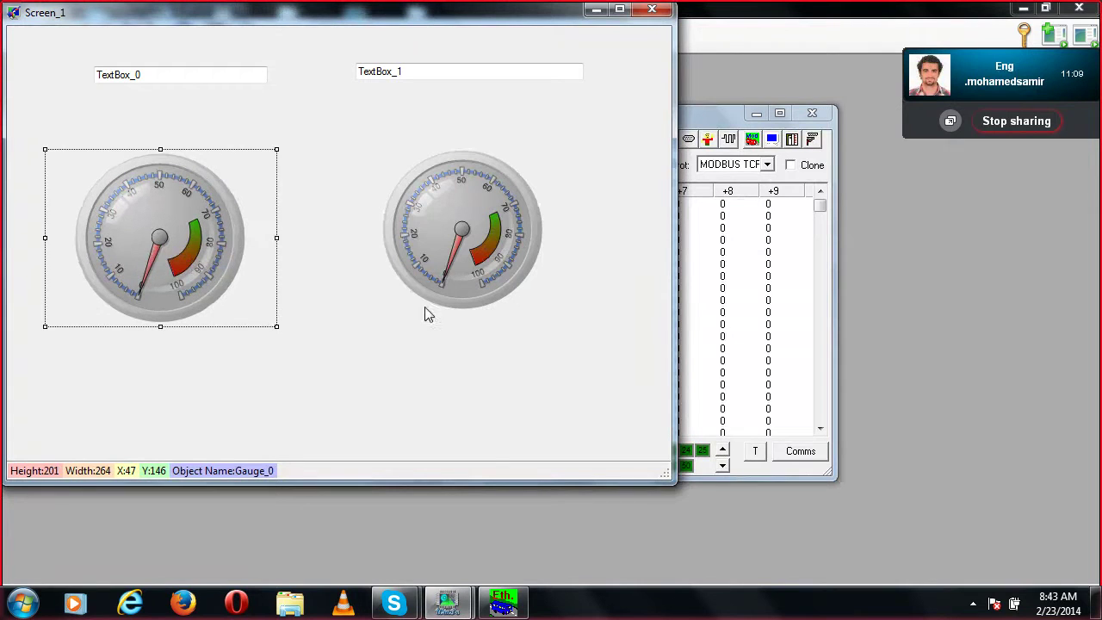
{"action": "left_click", "coordinate": [465, 312]}
{"action": "left_click_drag", "start_coordinate": [464, 314], "coordinate": [465, 331]}
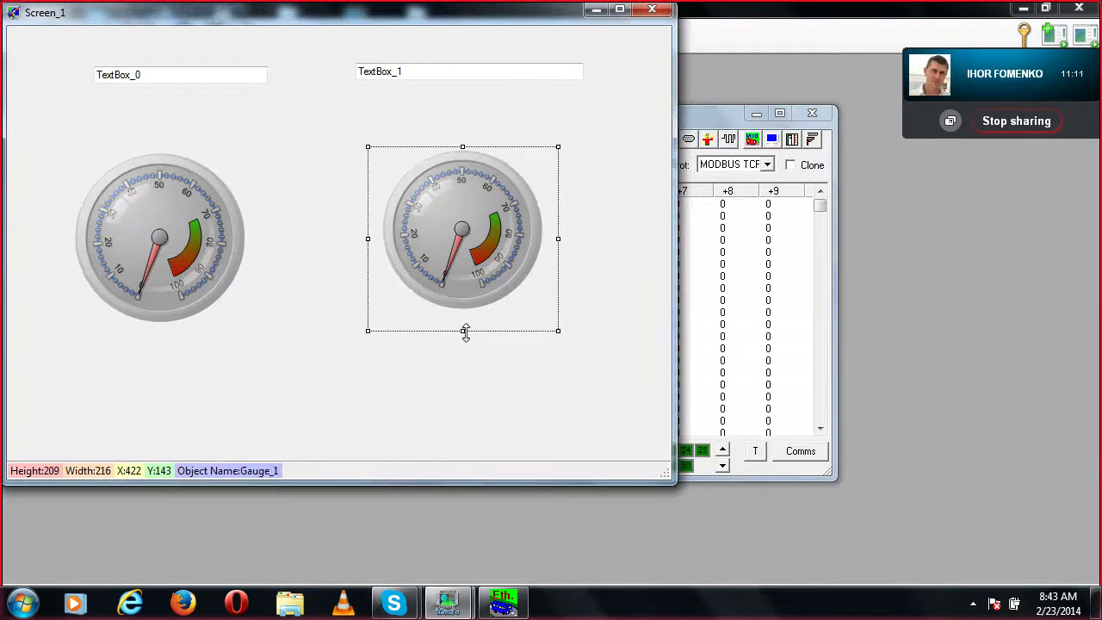
{"action": "left_click", "coordinate": [217, 231]}
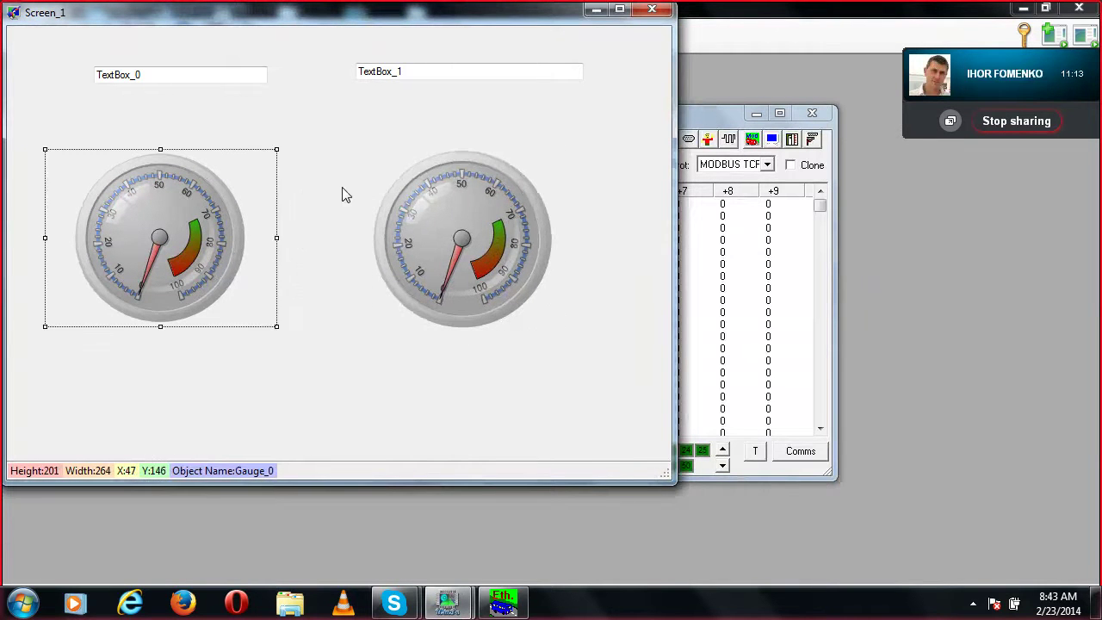
{"action": "left_click", "coordinate": [364, 127]}
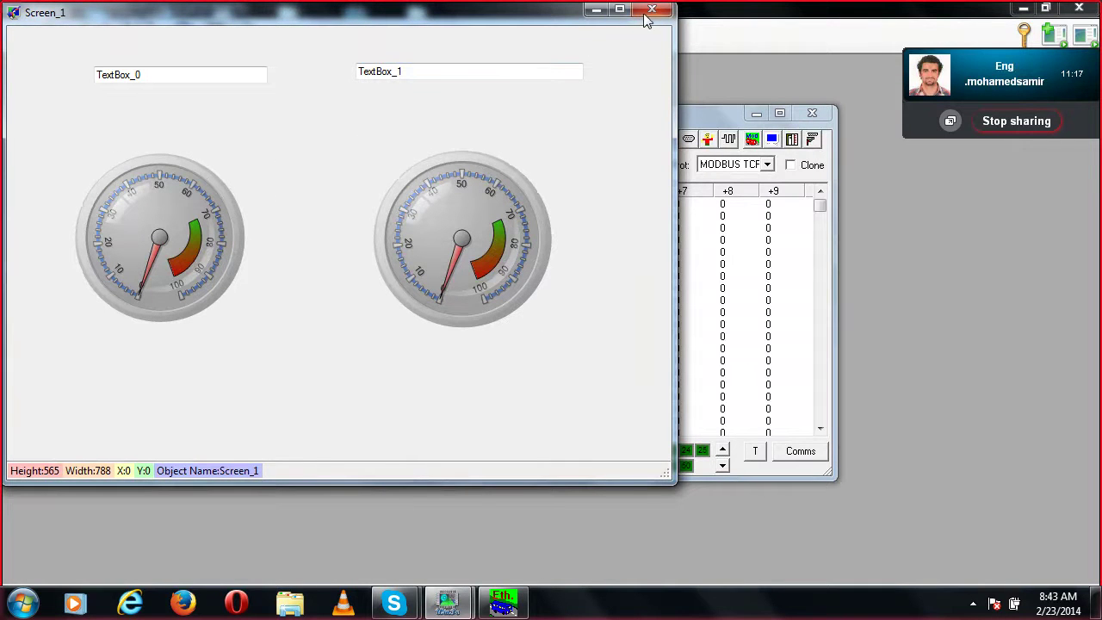
Run the project with Screen_1 set as the startup screen, try the TextBox_0 field, and close the running screen.
{"action": "left_click", "coordinate": [594, 11]}
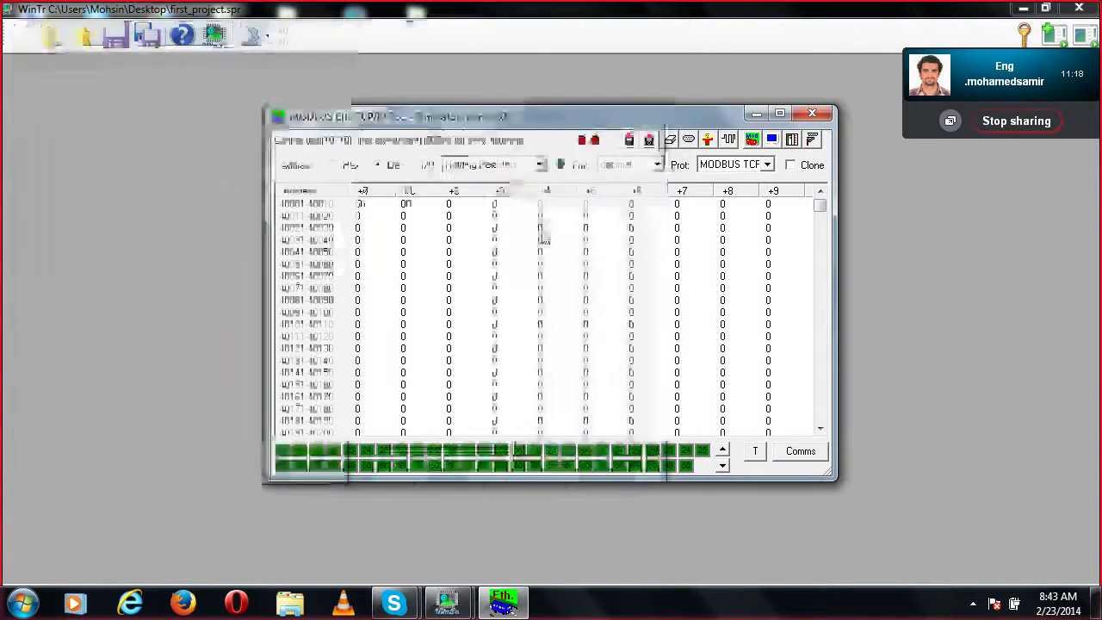
{"action": "left_click", "coordinate": [754, 113]}
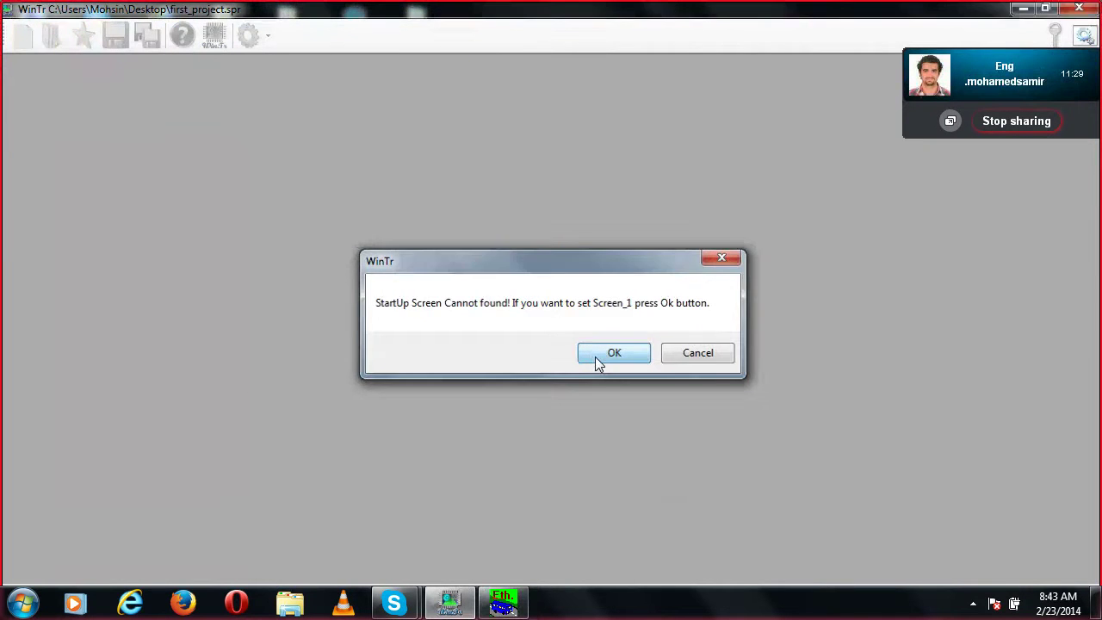
{"action": "left_click", "coordinate": [597, 358]}
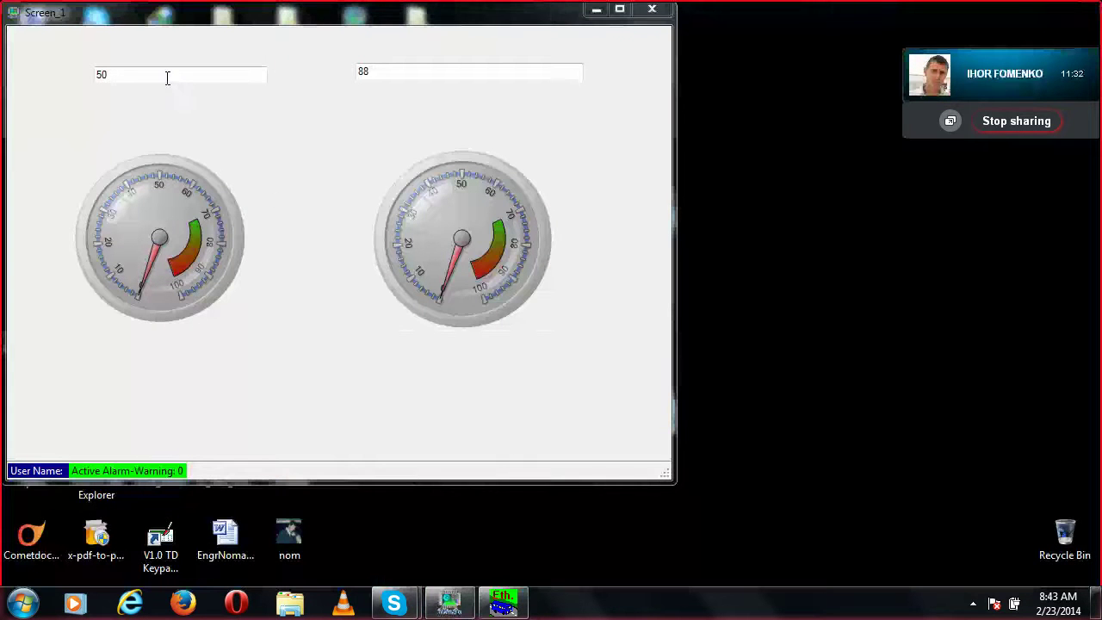
{"action": "left_click", "coordinate": [167, 78]}
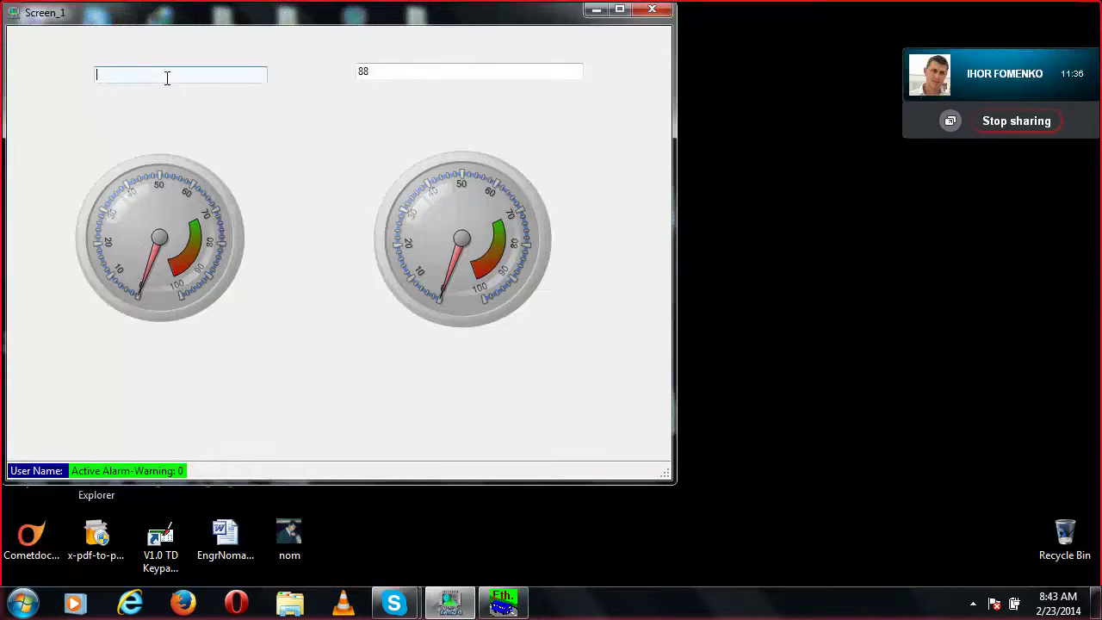
{"action": "left_click", "coordinate": [652, 11]}
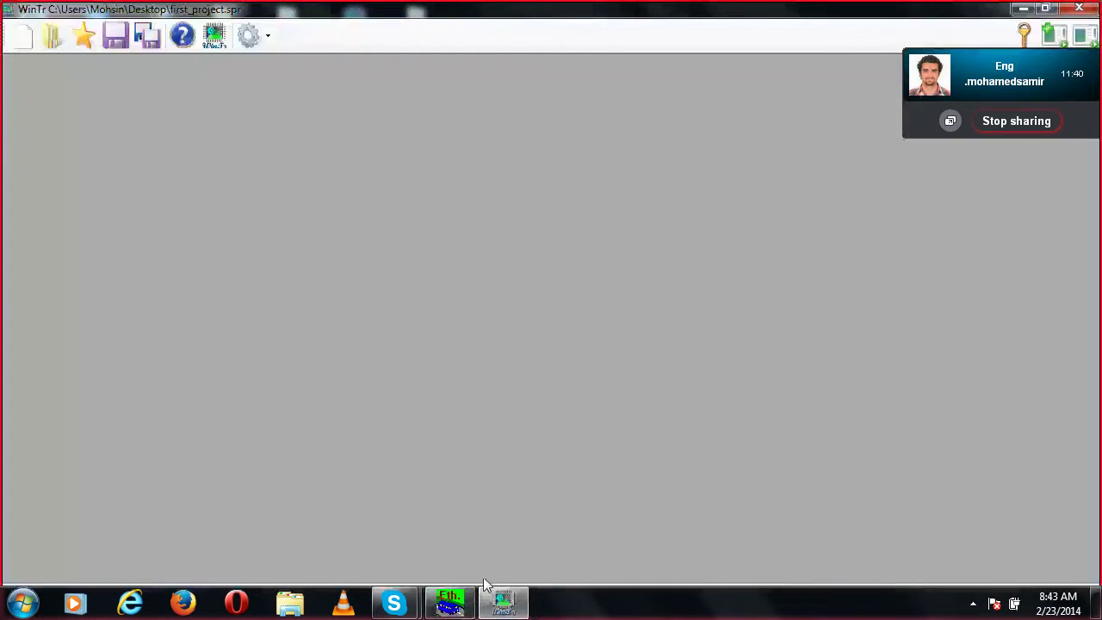
Reopen Screen_1 in the Screen Designer.
{"action": "left_click", "coordinate": [249, 36]}
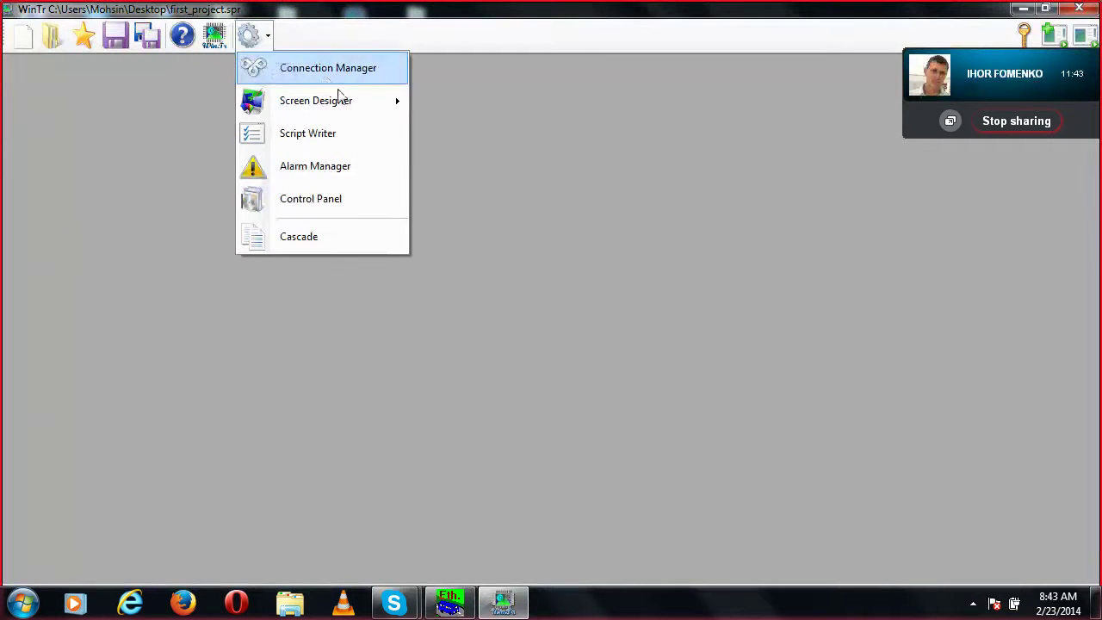
{"action": "mouse_move", "coordinate": [344, 101]}
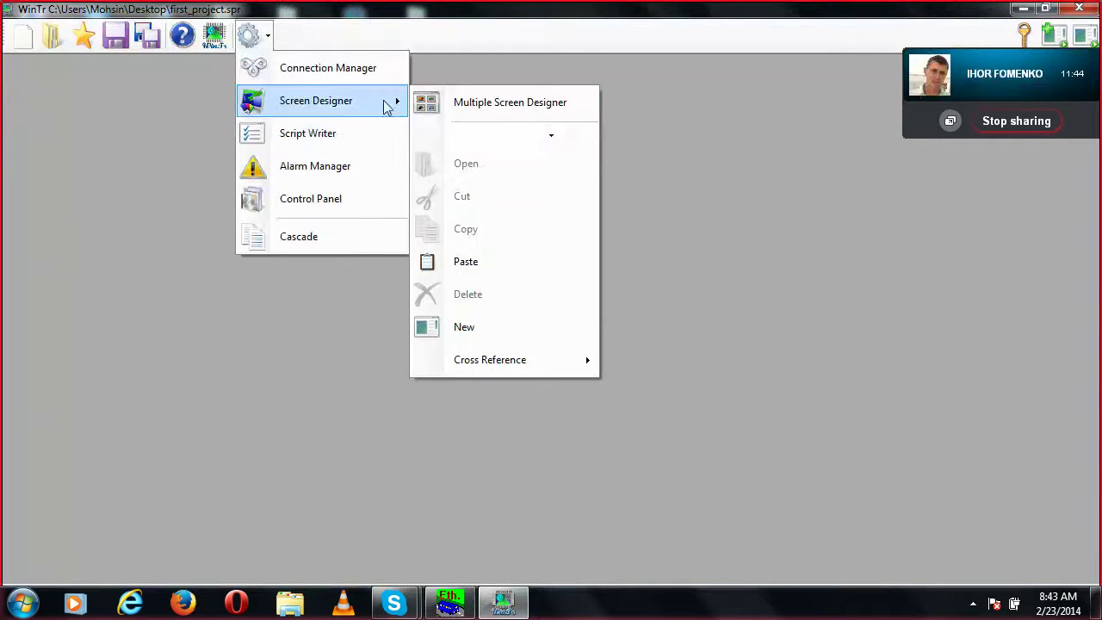
{"action": "left_click", "coordinate": [513, 137]}
{"action": "left_click", "coordinate": [504, 153]}
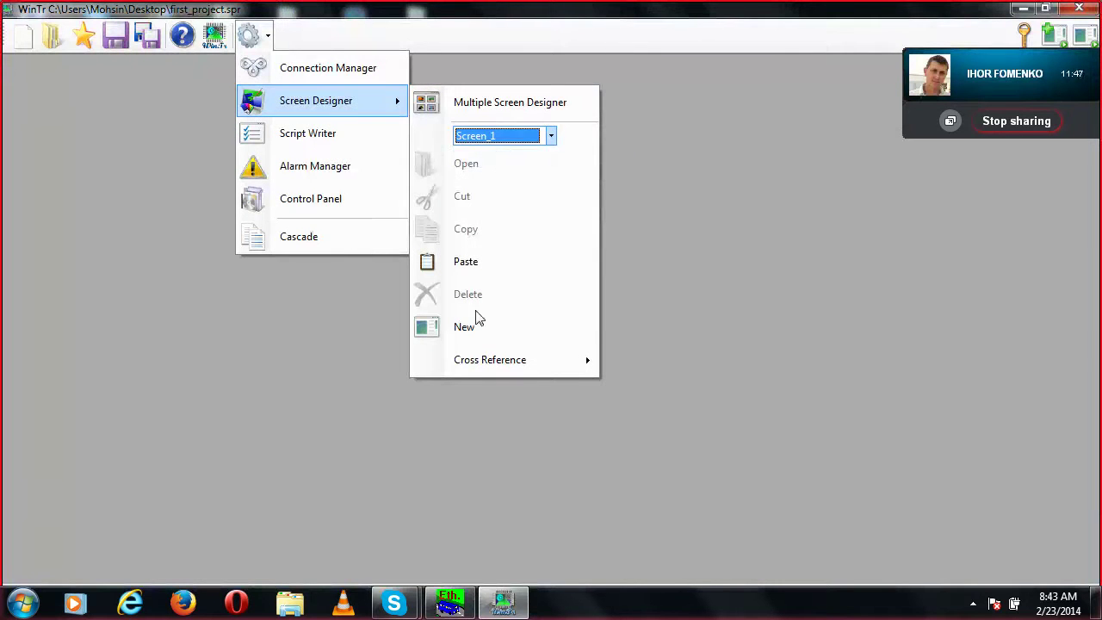
{"action": "left_click", "coordinate": [475, 164]}
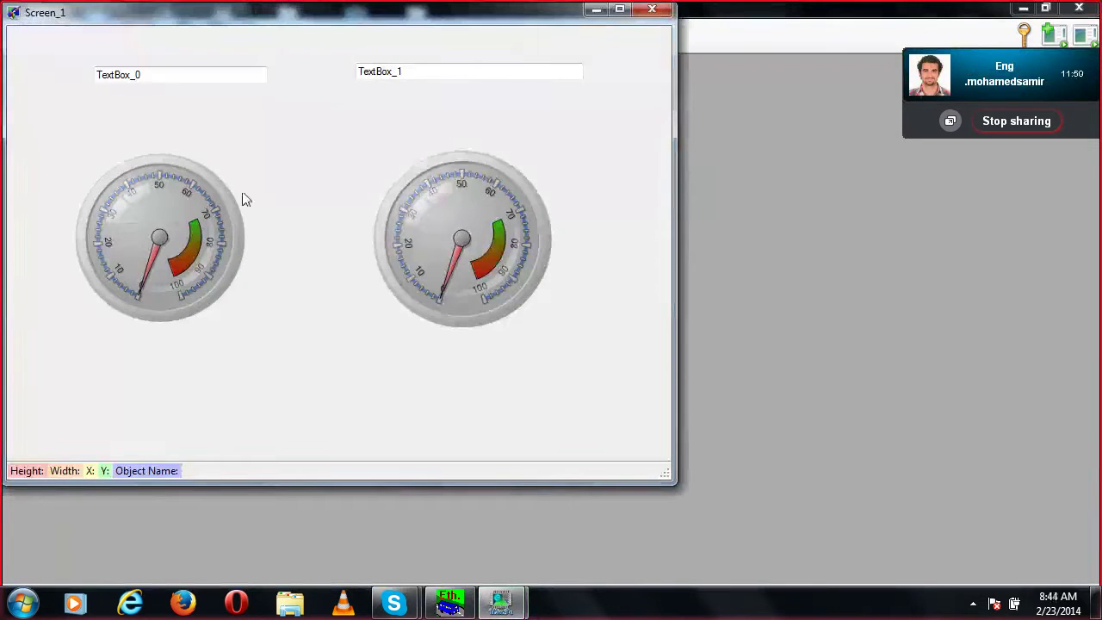
Link the value of the gauge below TextBox_0 to the M_speed tag.
{"action": "right_click", "coordinate": [190, 204]}
{"action": "mouse_move", "coordinate": [244, 219]}
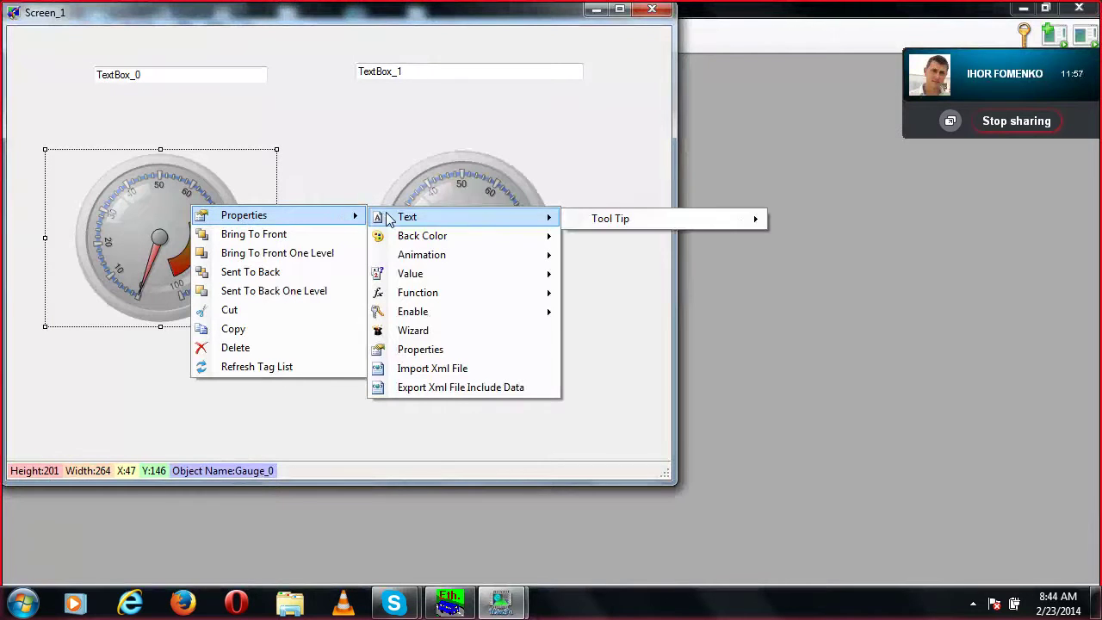
{"action": "mouse_move", "coordinate": [533, 275]}
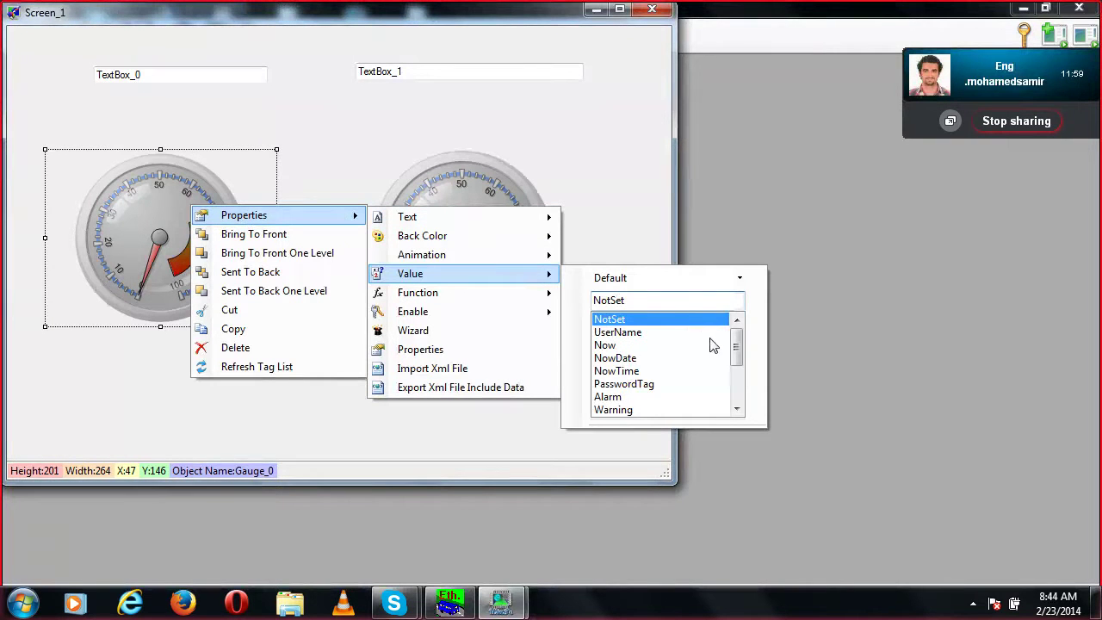
{"action": "left_click_drag", "start_coordinate": [730, 344], "coordinate": [738, 388]}
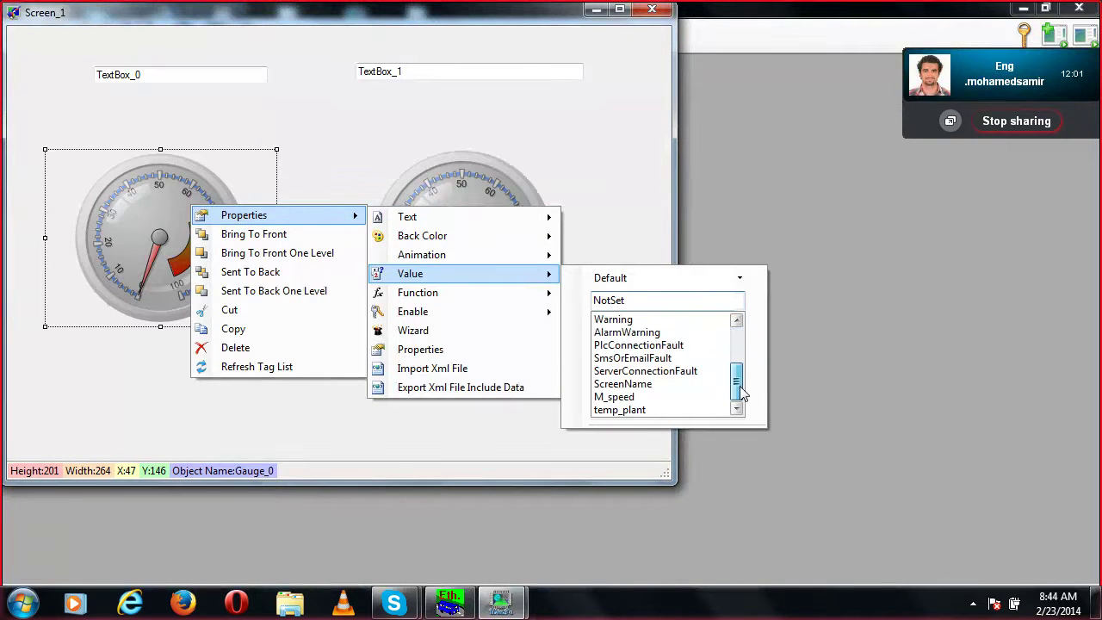
{"action": "left_click", "coordinate": [621, 397]}
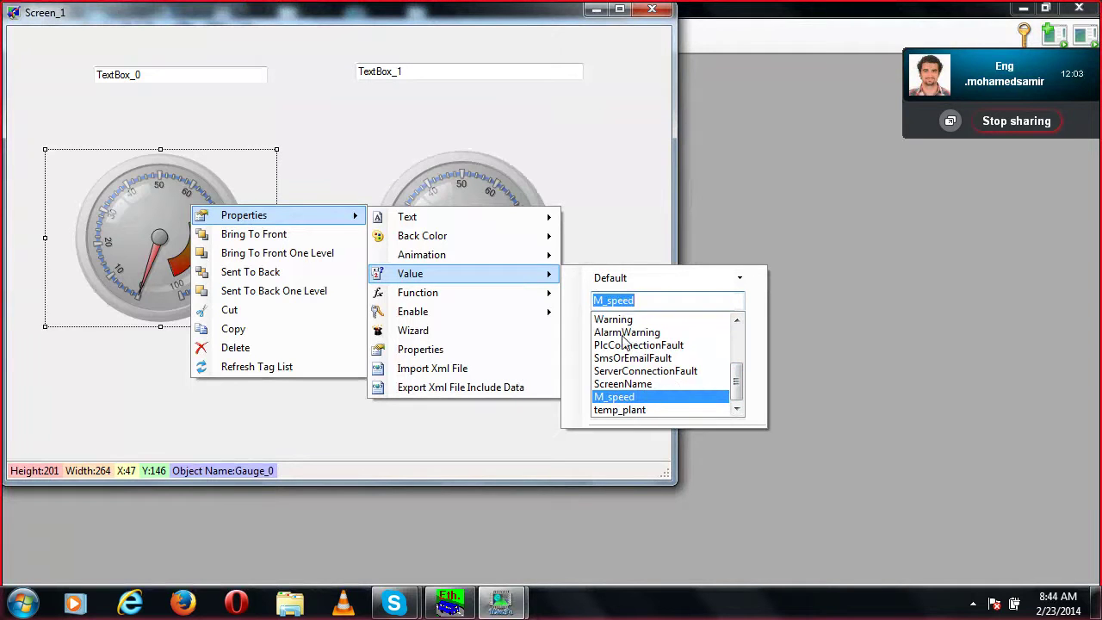
Link the value of the gauge below TextBox_1 to the temp_plant tag.
{"action": "left_click", "coordinate": [615, 209]}
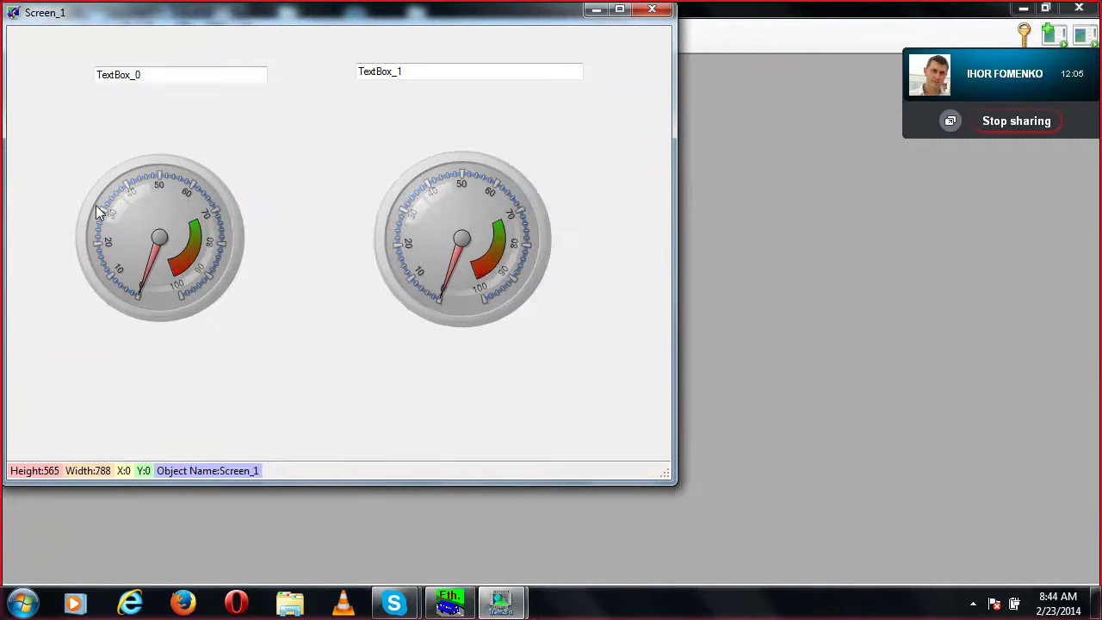
{"action": "left_click", "coordinate": [485, 206]}
{"action": "right_click", "coordinate": [485, 206]}
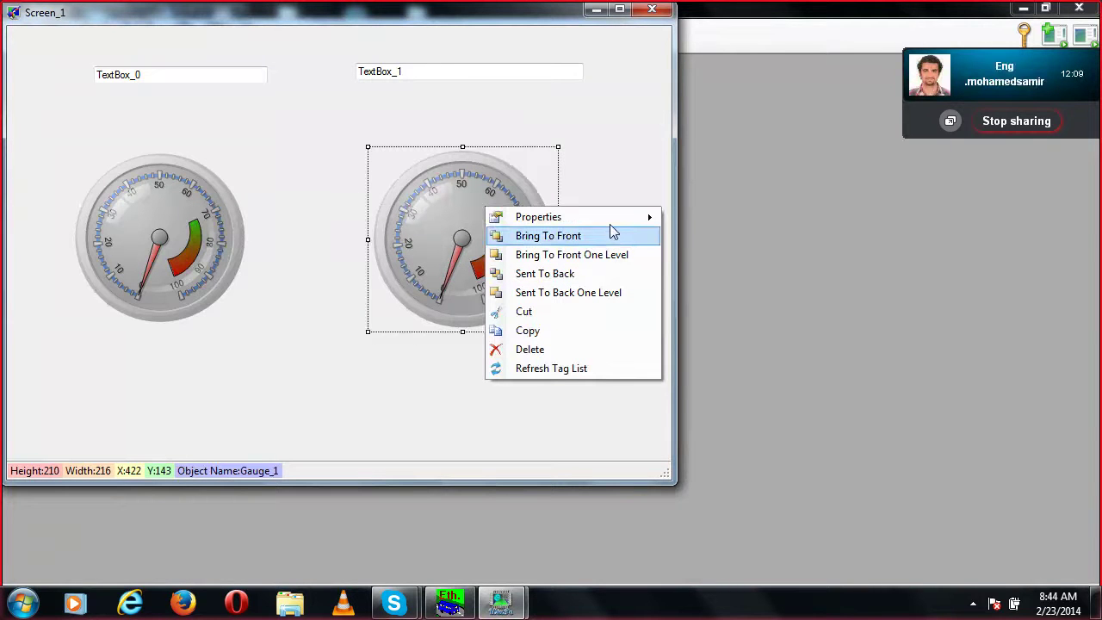
{"action": "mouse_move", "coordinate": [618, 220]}
{"action": "mouse_move", "coordinate": [815, 258]}
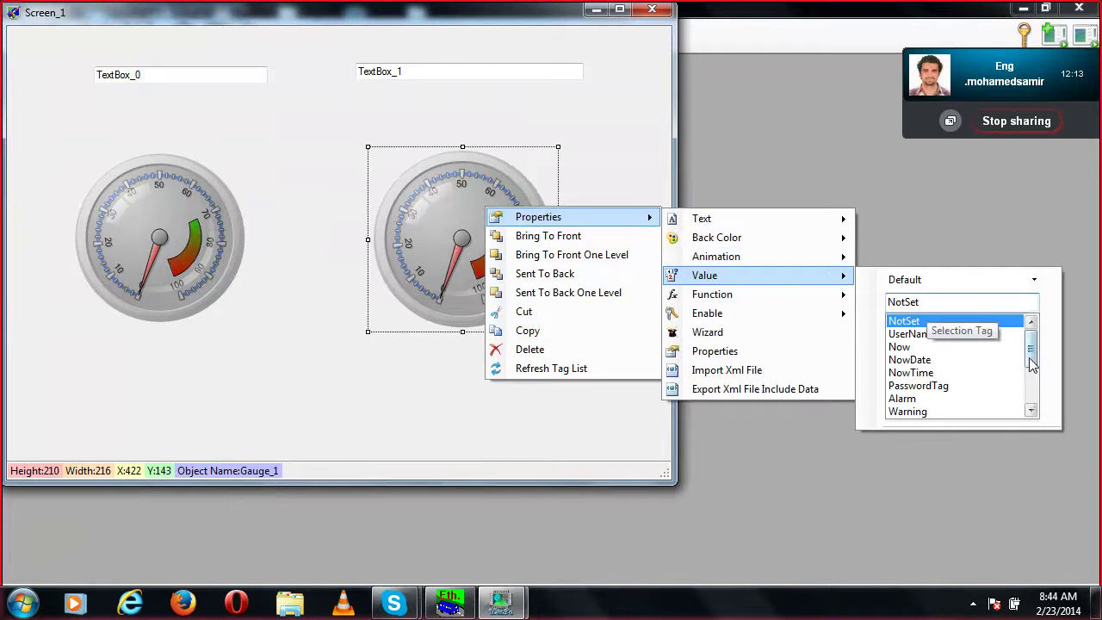
{"action": "left_click", "coordinate": [1033, 383]}
{"action": "left_click", "coordinate": [928, 413]}
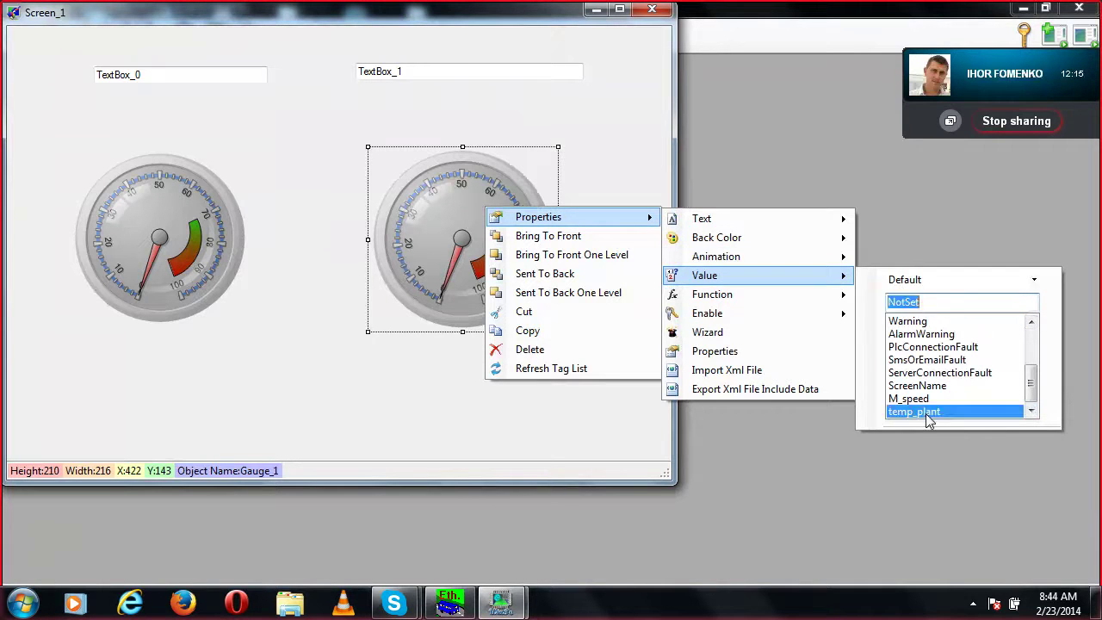
{"action": "left_click", "coordinate": [583, 112]}
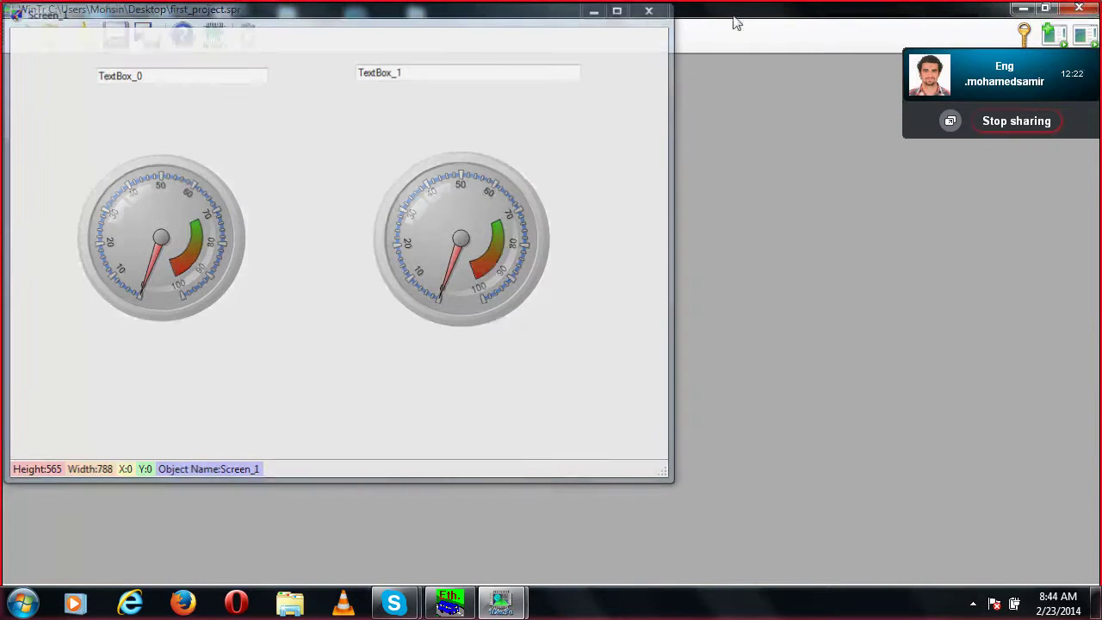
Close the Screen_1 design, run the project, and set the motor speed text box on the running screen to 44.
{"action": "left_click", "coordinate": [603, 12]}
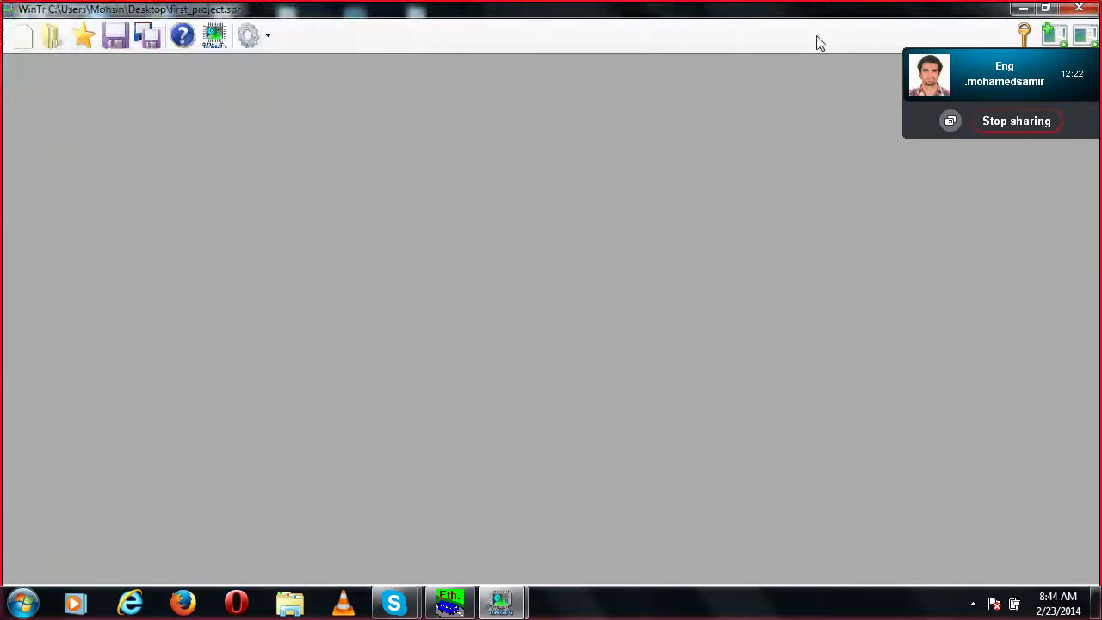
{"action": "left_click", "coordinate": [1083, 33]}
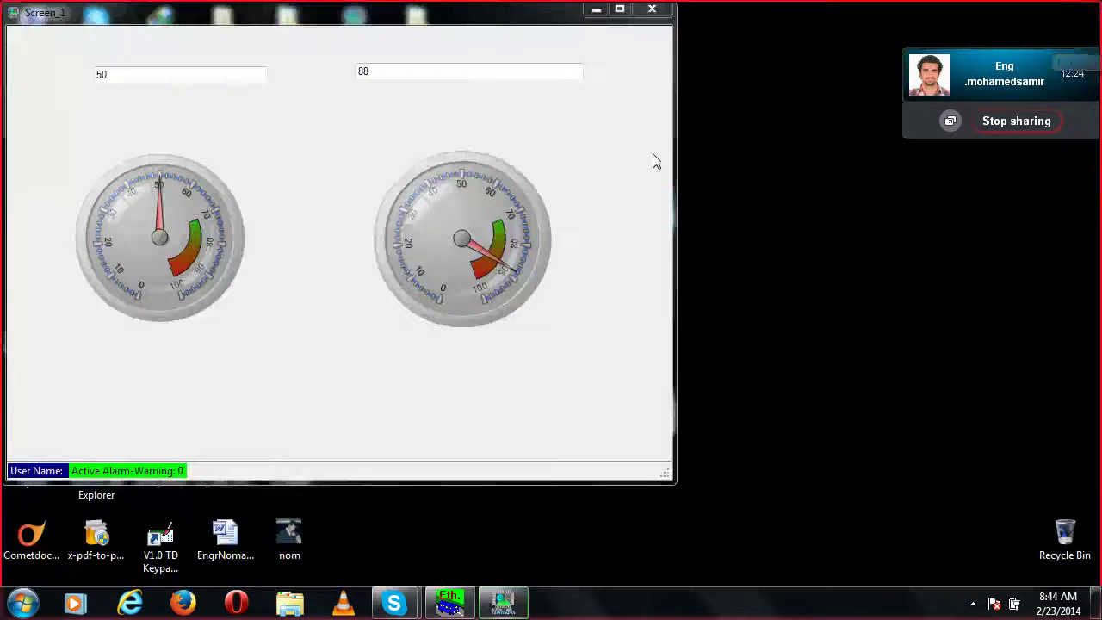
{"action": "left_click", "coordinate": [137, 78]}
{"action": "key", "text": "BackSpace"}
{"action": "key", "text": "BackSpace"}
{"action": "type", "text": "444"}
{"action": "key", "text": "BackSpace"}
{"action": "key", "text": "Return"}
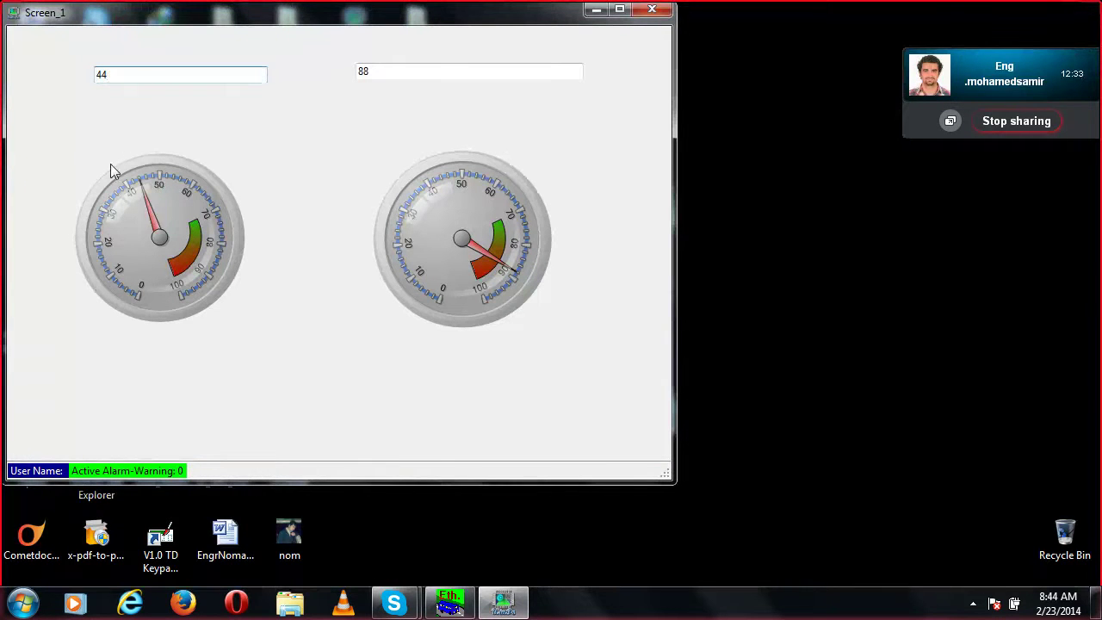
Test the motor speed gauge by entering 66 and finally 88 in its text box.
{"action": "key", "text": "BackSpace"}
{"action": "key", "text": "BackSpace"}
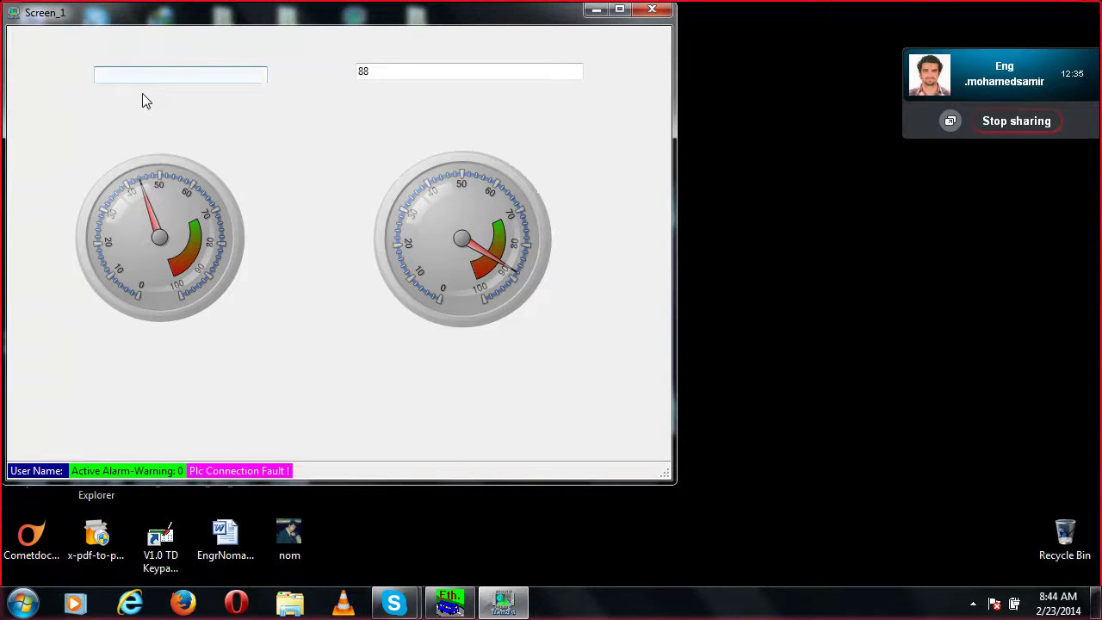
{"action": "type", "text": "66"}
{"action": "key", "text": "Return"}
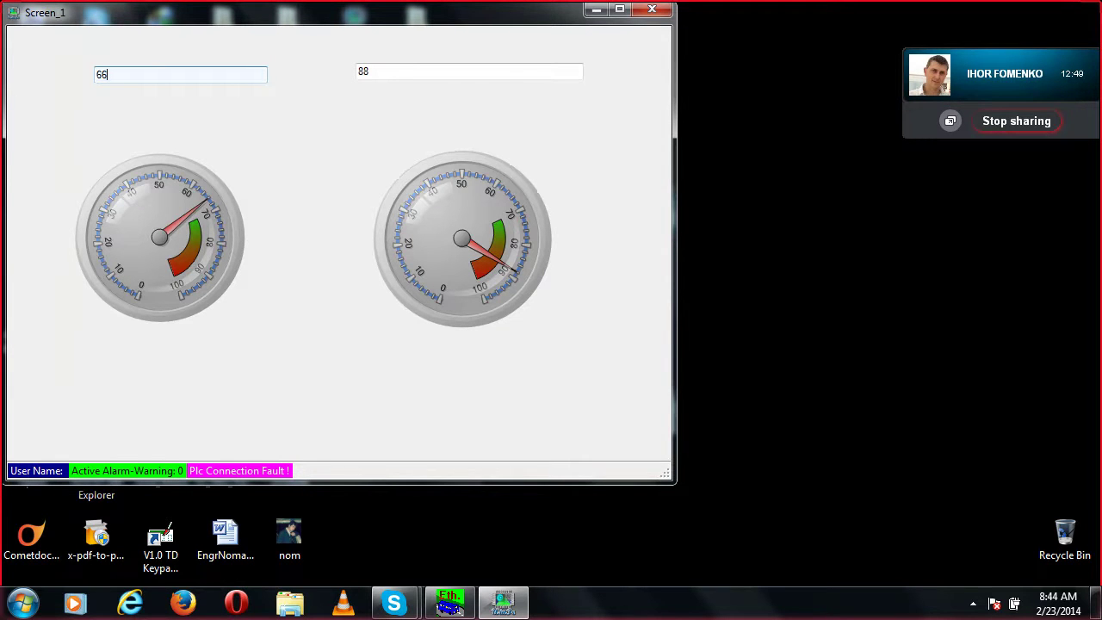
{"action": "key", "text": "BackSpace"}
{"action": "key", "text": "BackSpace"}
{"action": "type", "text": "88"}
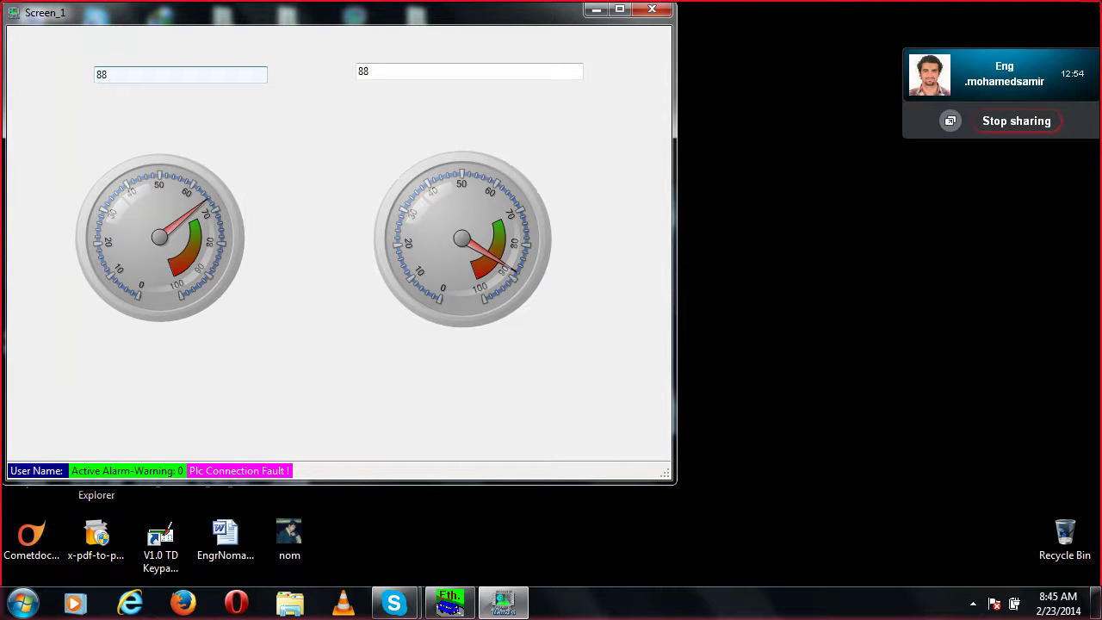
{"action": "key", "text": "Return"}
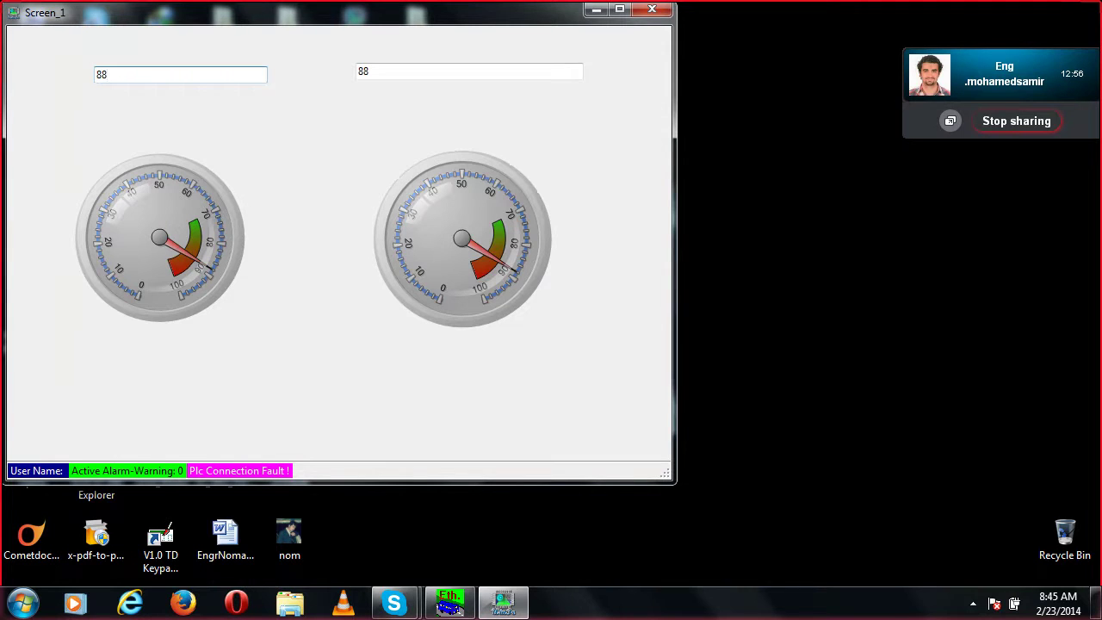
Set the plant temperature text box on the running Screen_1 to 66.
{"action": "left_click", "coordinate": [378, 72]}
{"action": "key", "text": "BackSpace"}
{"action": "key", "text": "BackSpace"}
{"action": "type", "text": "66"}
{"action": "key", "text": "Return"}
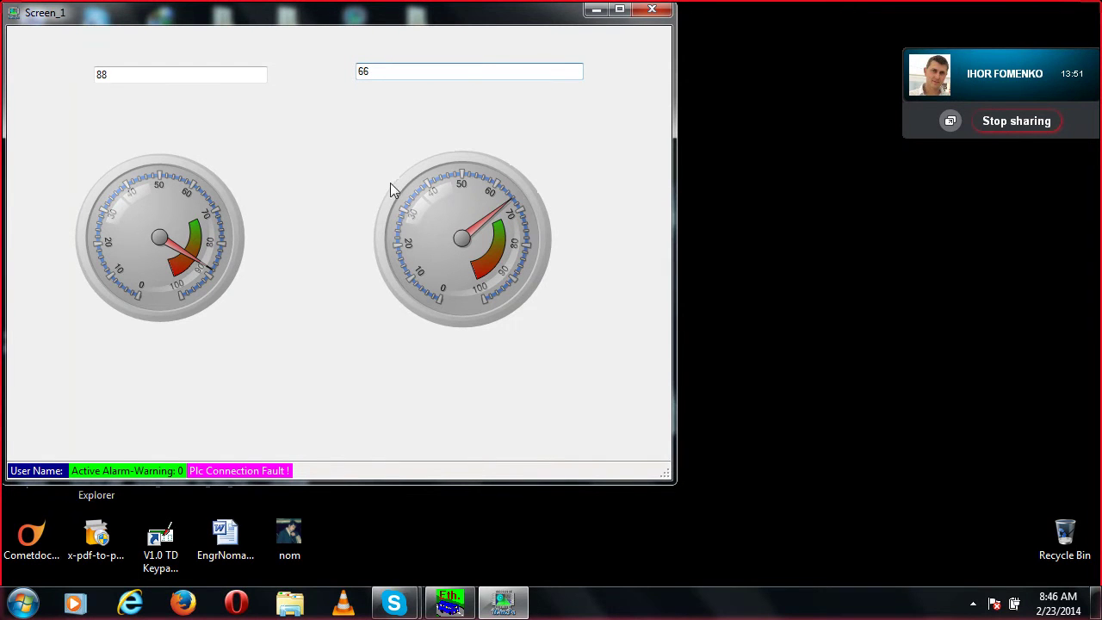
Switch to the Skype group call window.
{"action": "left_click", "coordinate": [393, 603]}
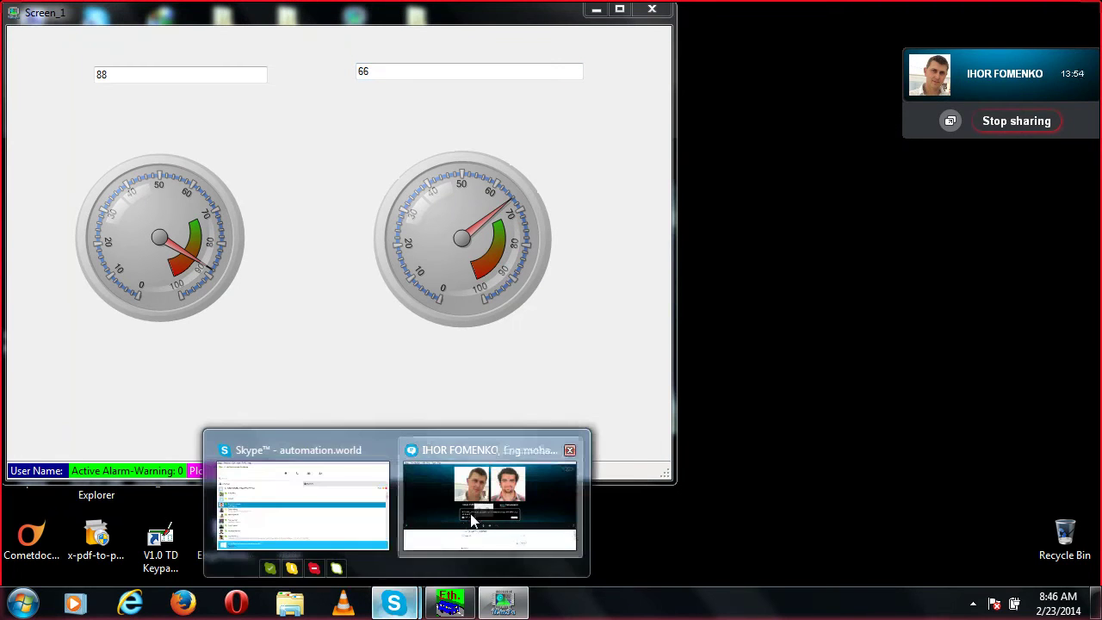